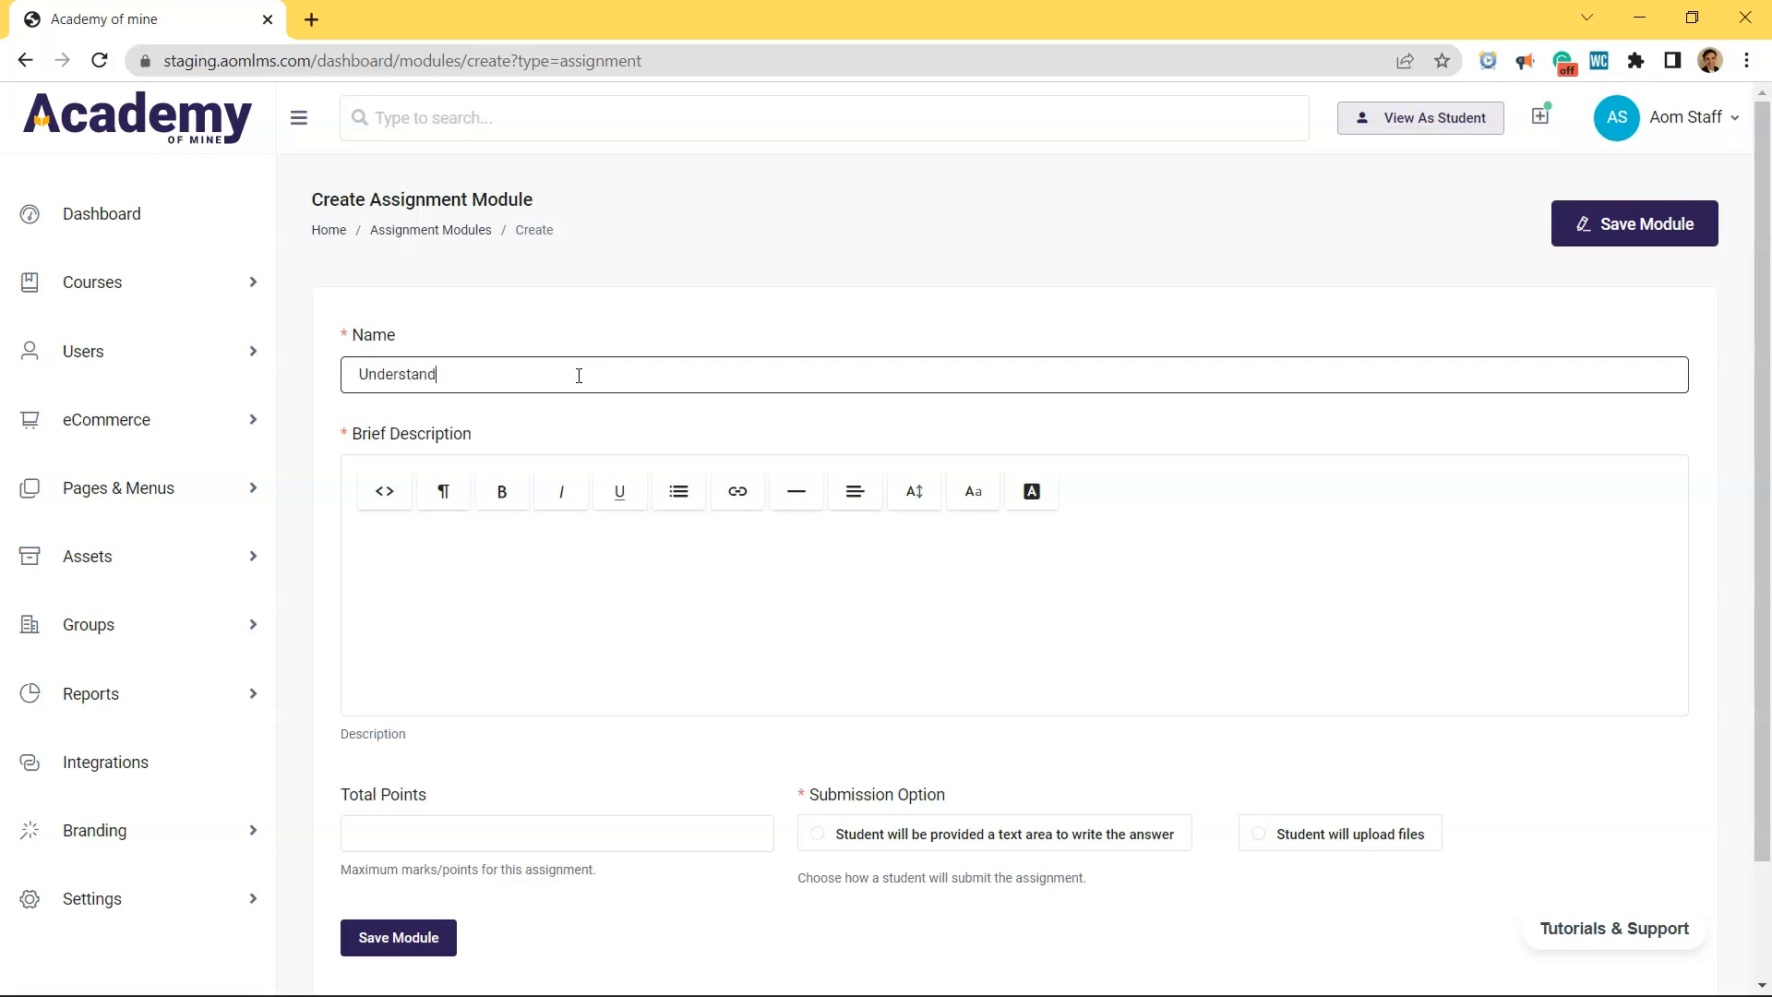
- Complete the name as "Understanding The Body's Muscle Groups" and fill the brief description with an underlined video heading and three numbered muscle-group questions
{"action": "left_click", "coordinate": [455, 553]}
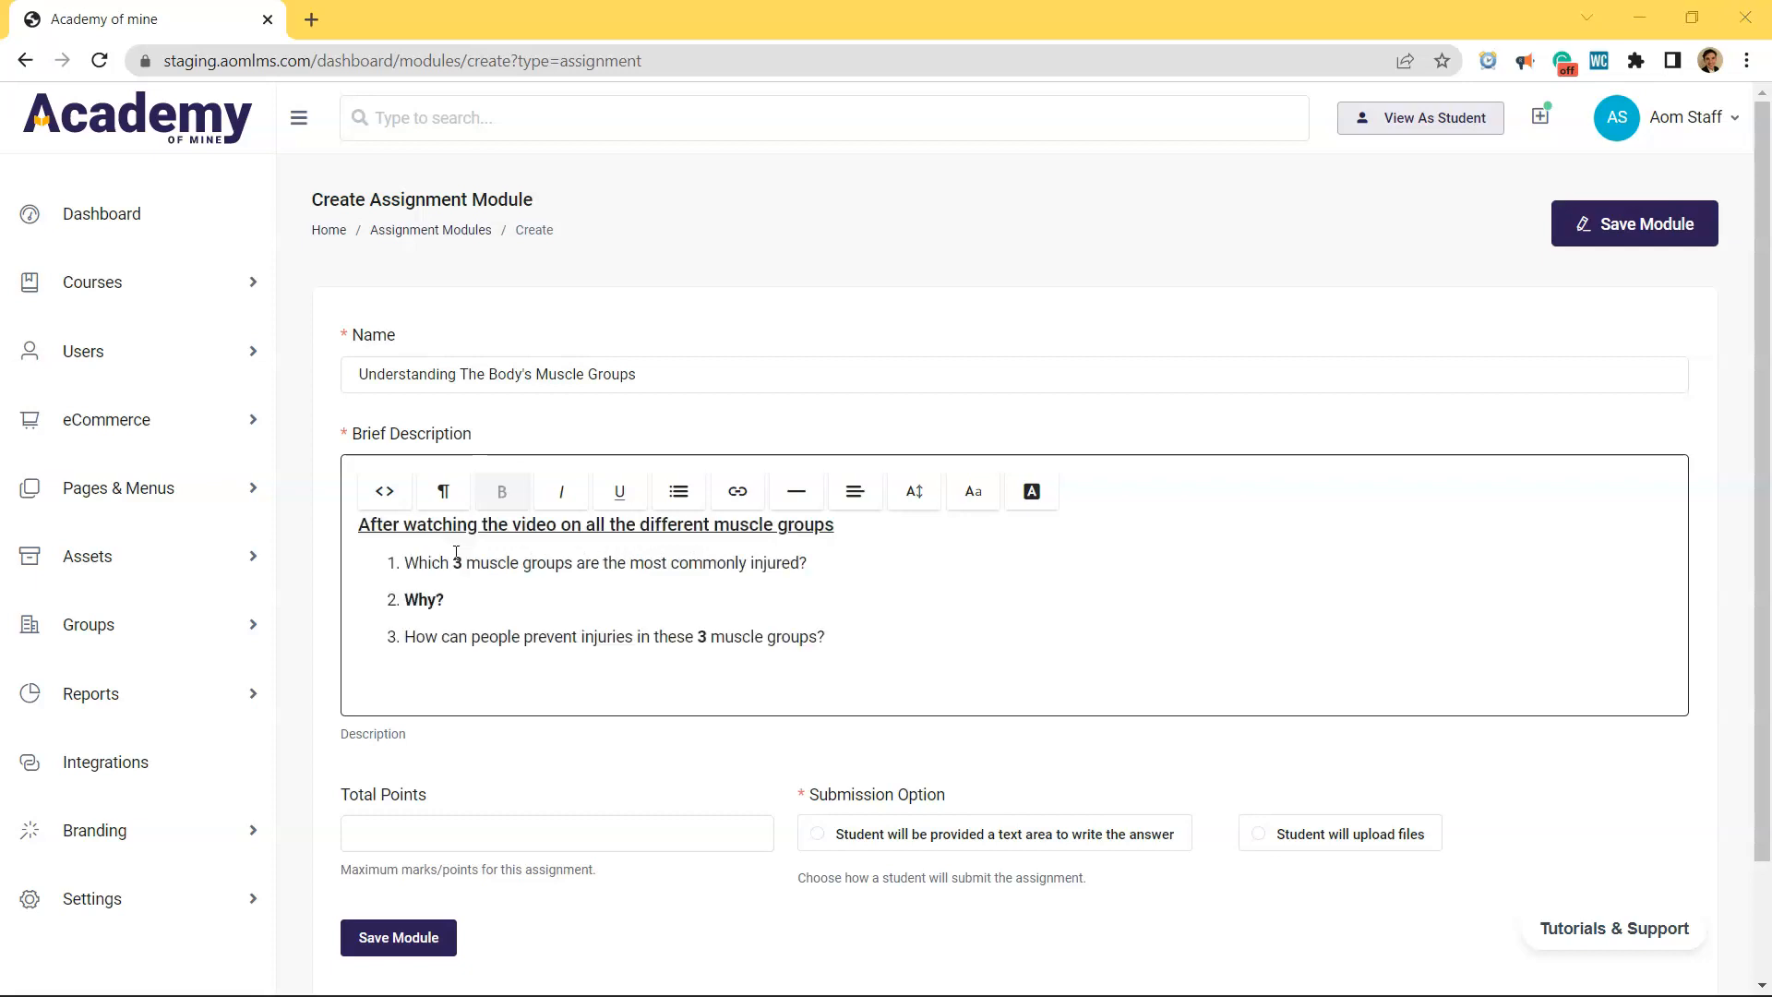
{"action": "left_click", "coordinate": [92, 926]}
{"action": "left_click", "coordinate": [82, 937]}
- Add an empty paragraph below the third question in the brief description
{"action": "left_click_drag", "start_coordinate": [807, 562], "coordinate": [658, 567]}
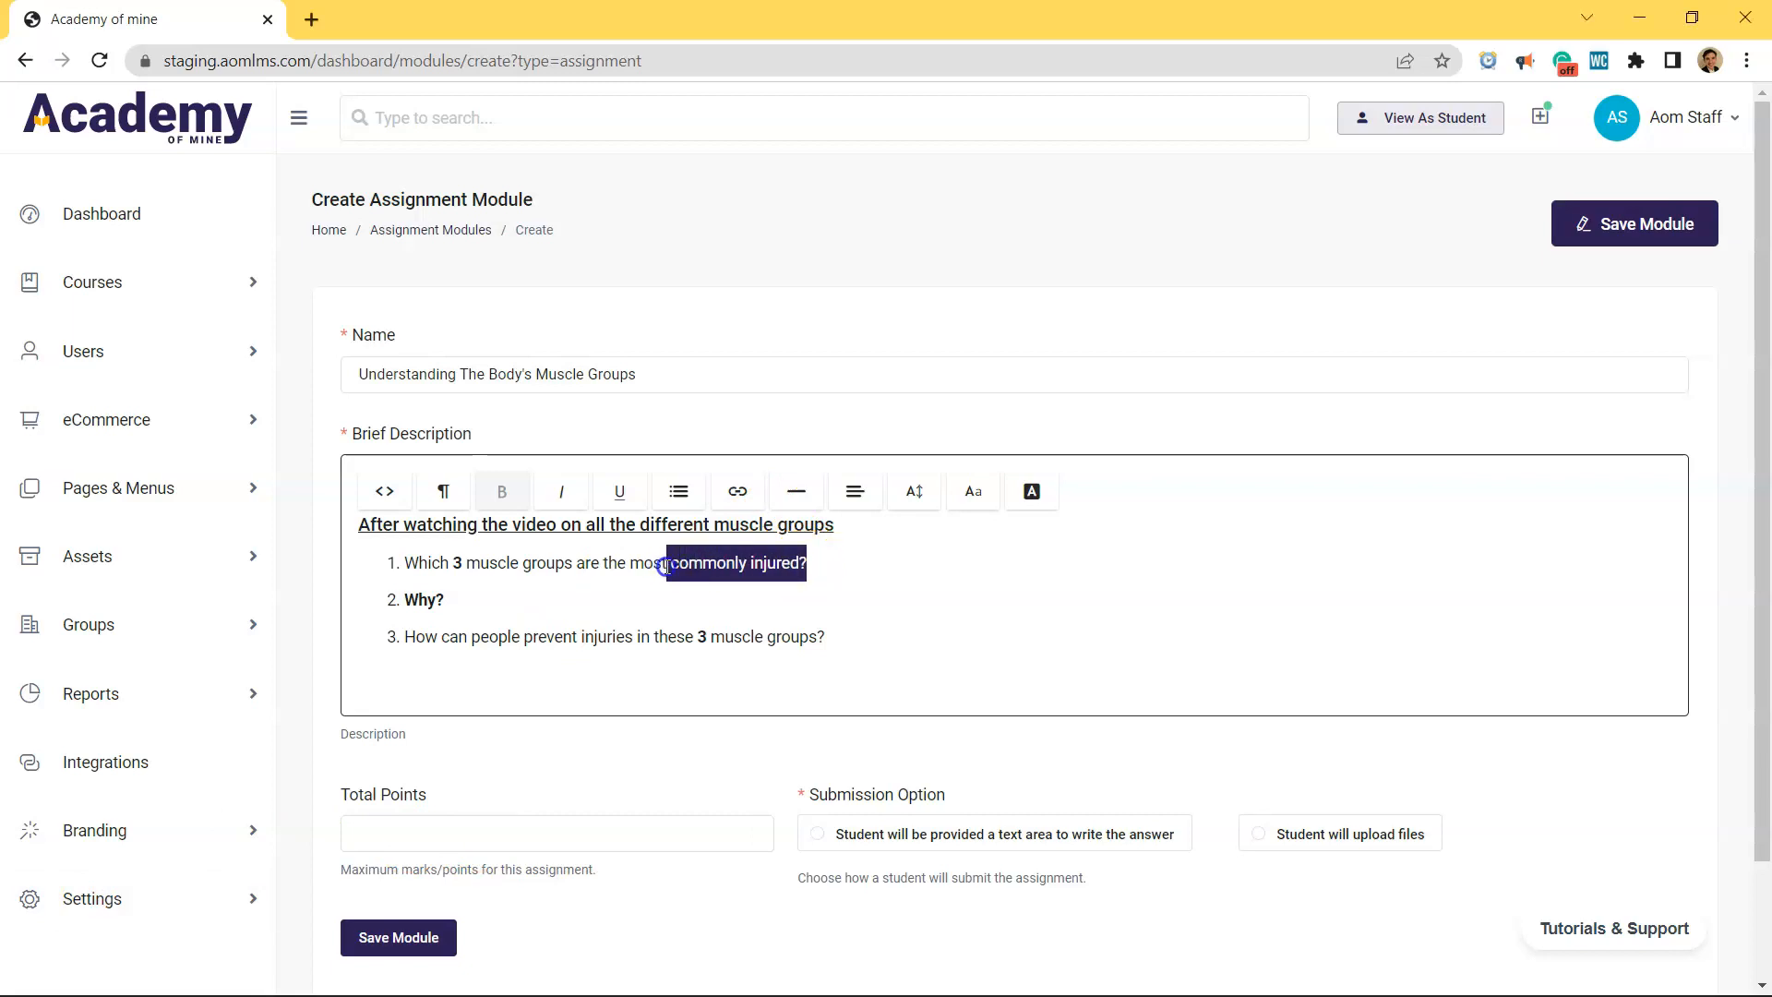
{"action": "left_click", "coordinate": [851, 634]}
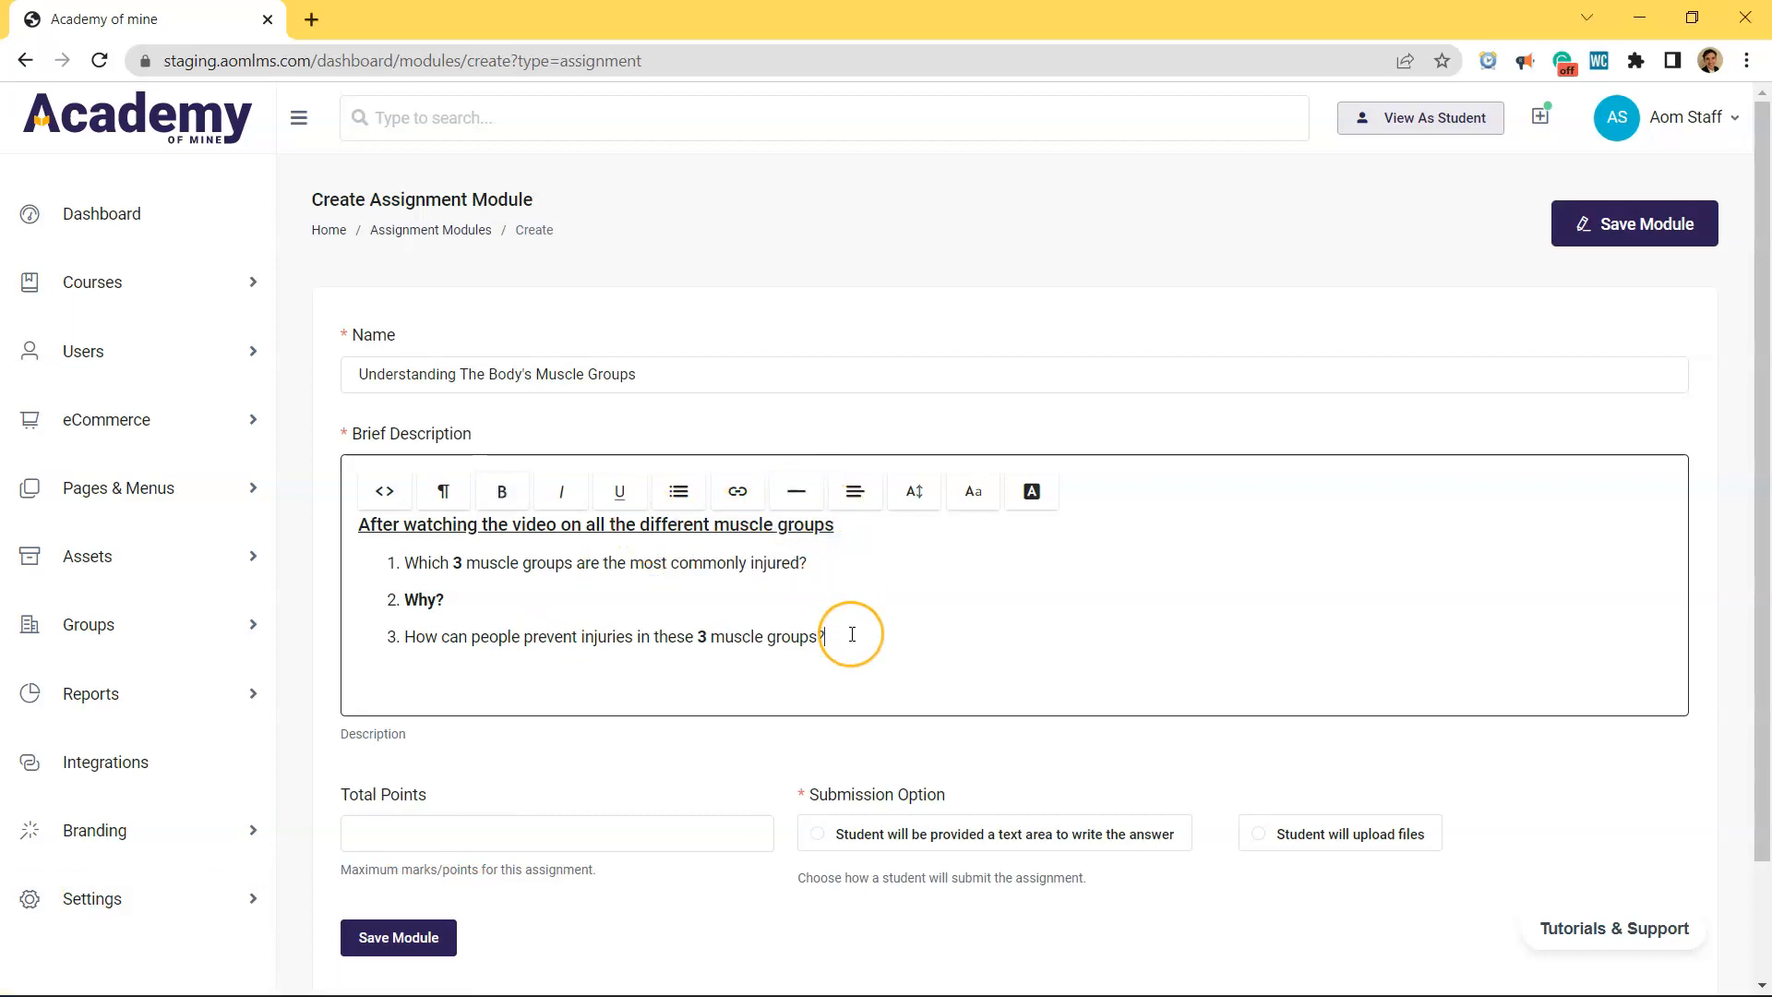
{"action": "key", "text": "Return"}
{"action": "key", "text": "Return"}
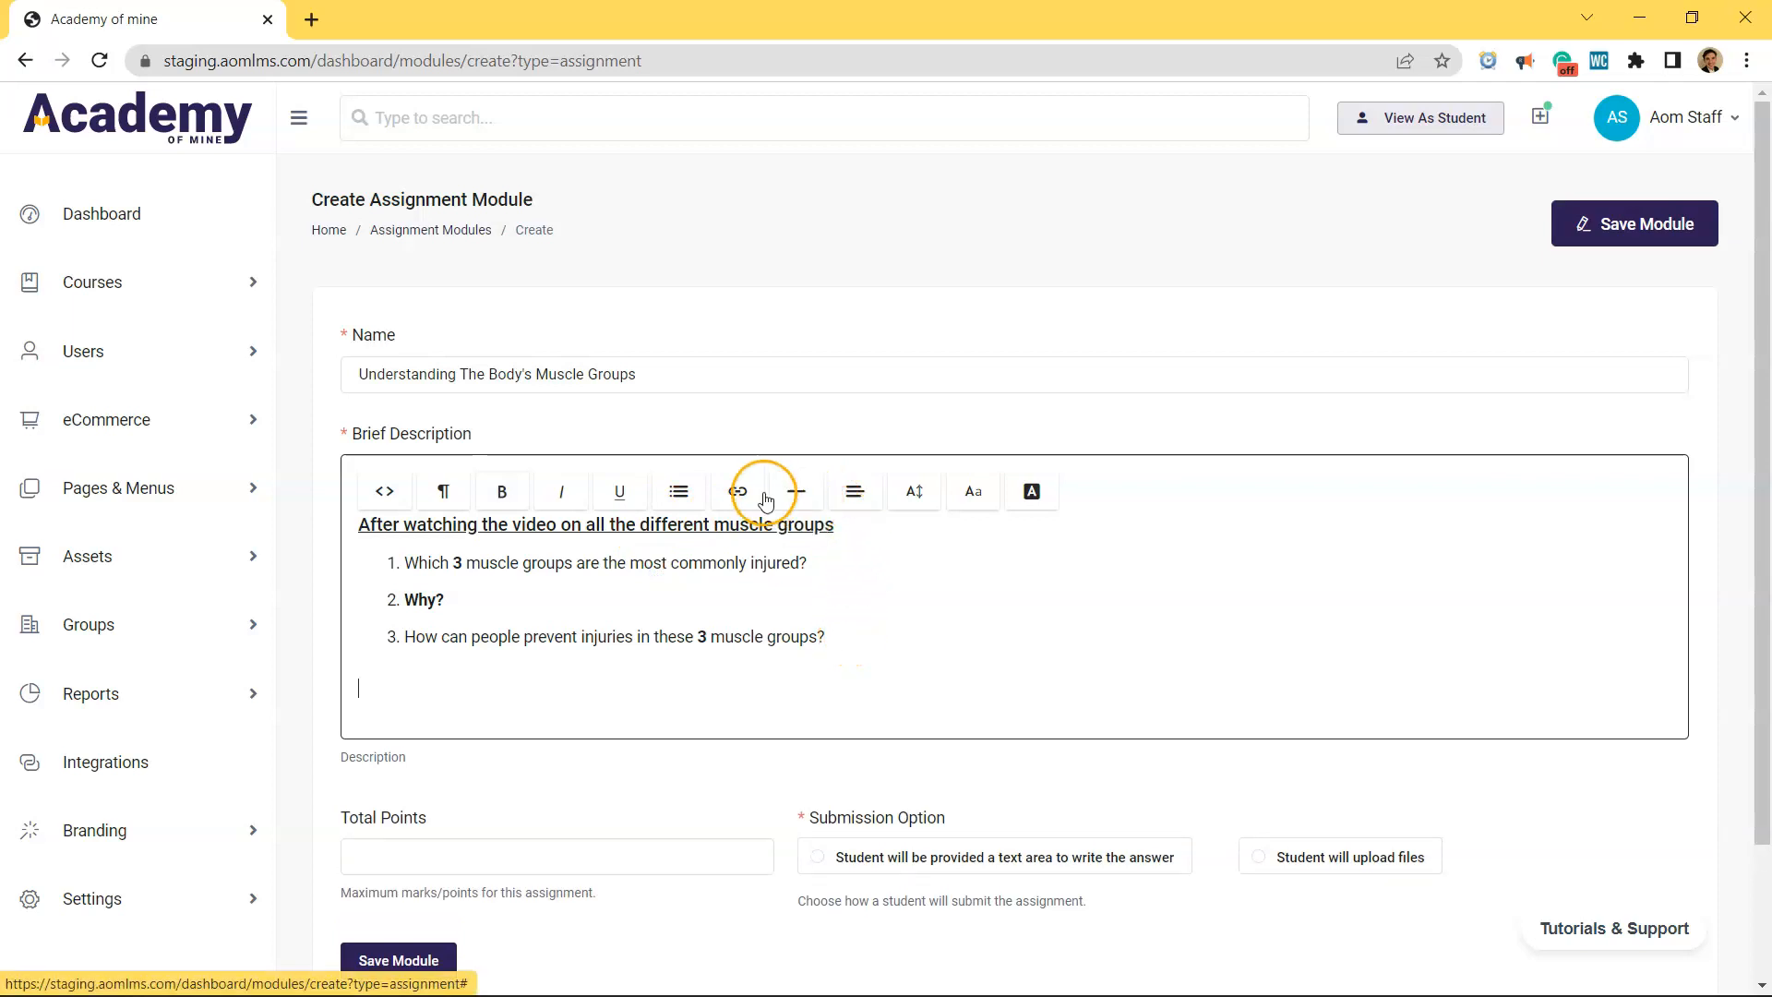
- Try a horizontal line below the numbered questions, and link, italic and underline formatting on the end of the third question
{"action": "left_click", "coordinate": [797, 499]}
{"action": "key", "text": "ctrl+z"}
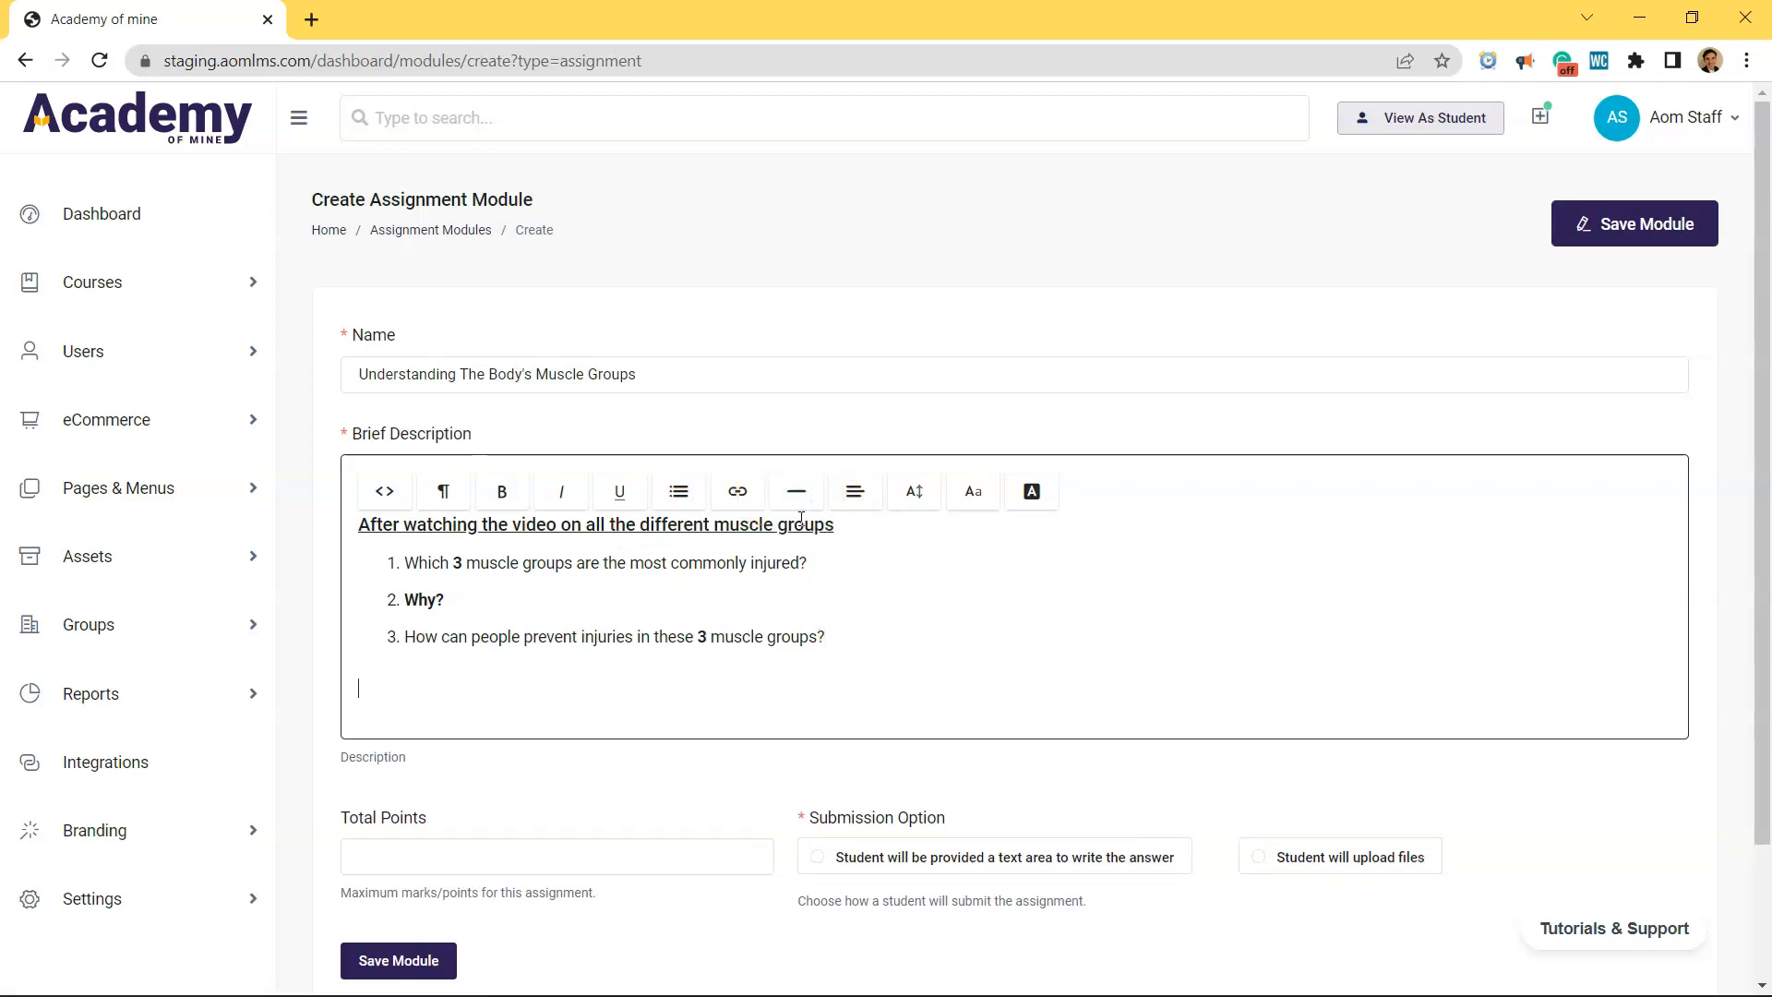
{"action": "left_click_drag", "start_coordinate": [855, 627], "coordinate": [668, 643]}
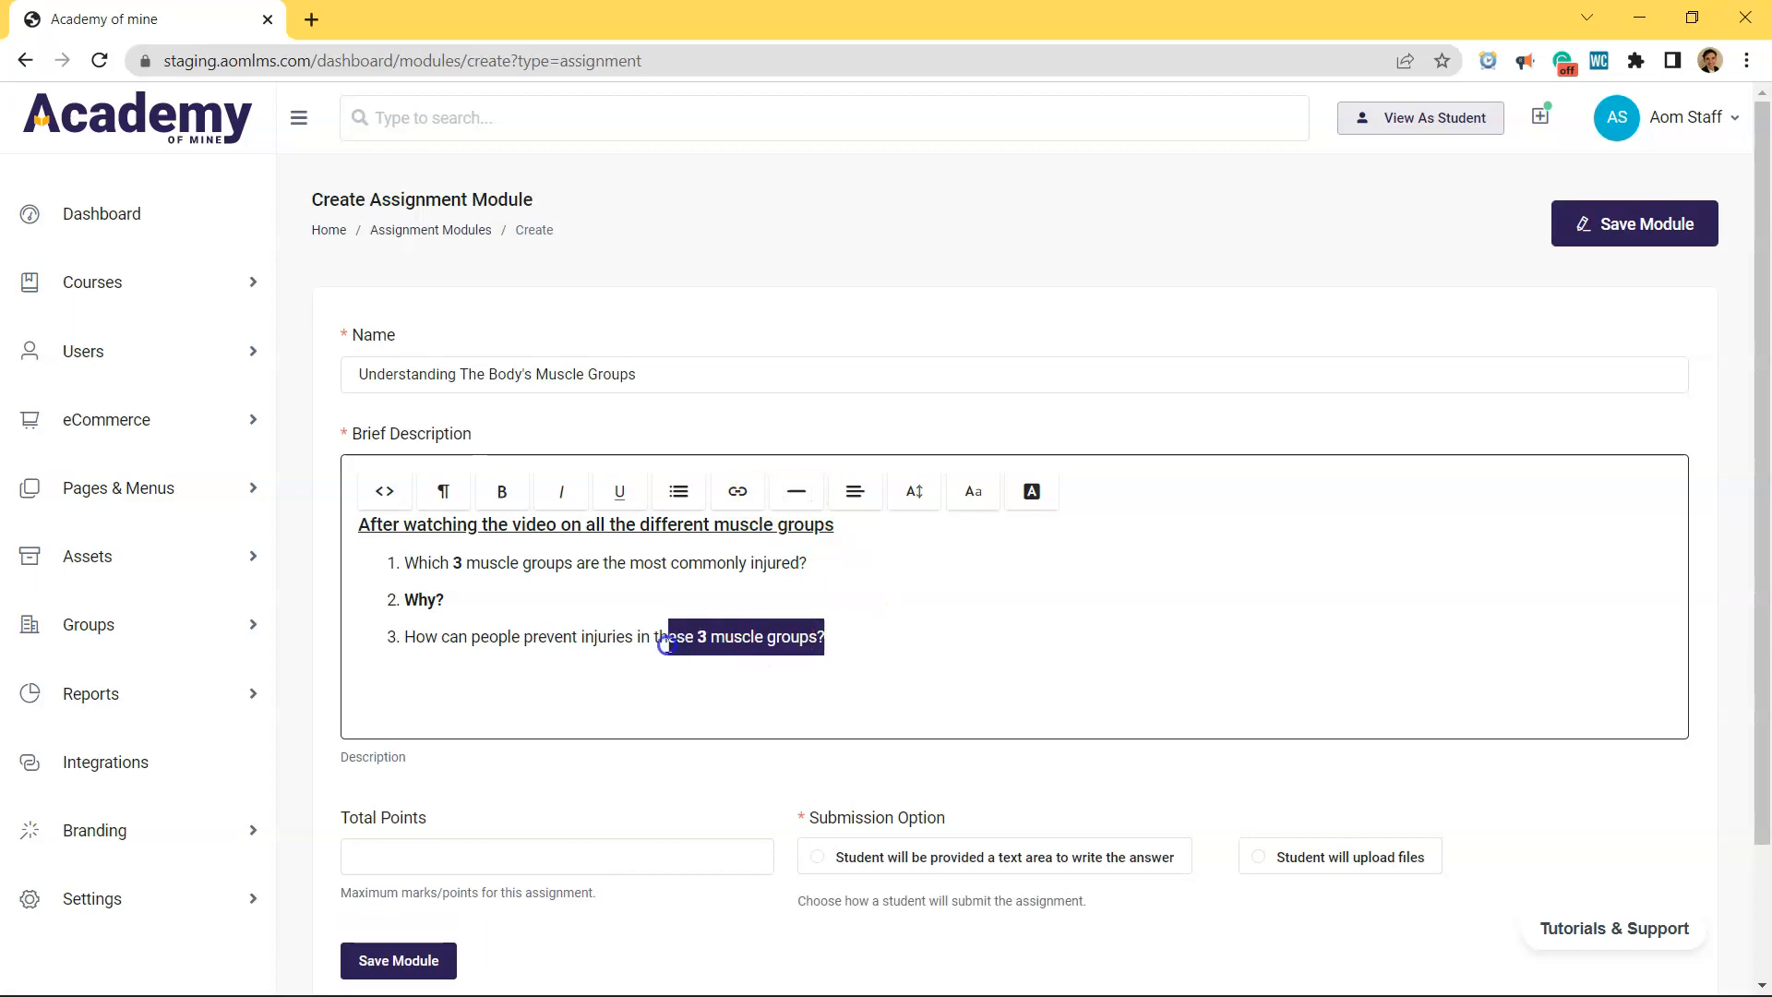
{"action": "left_click", "coordinate": [735, 489]}
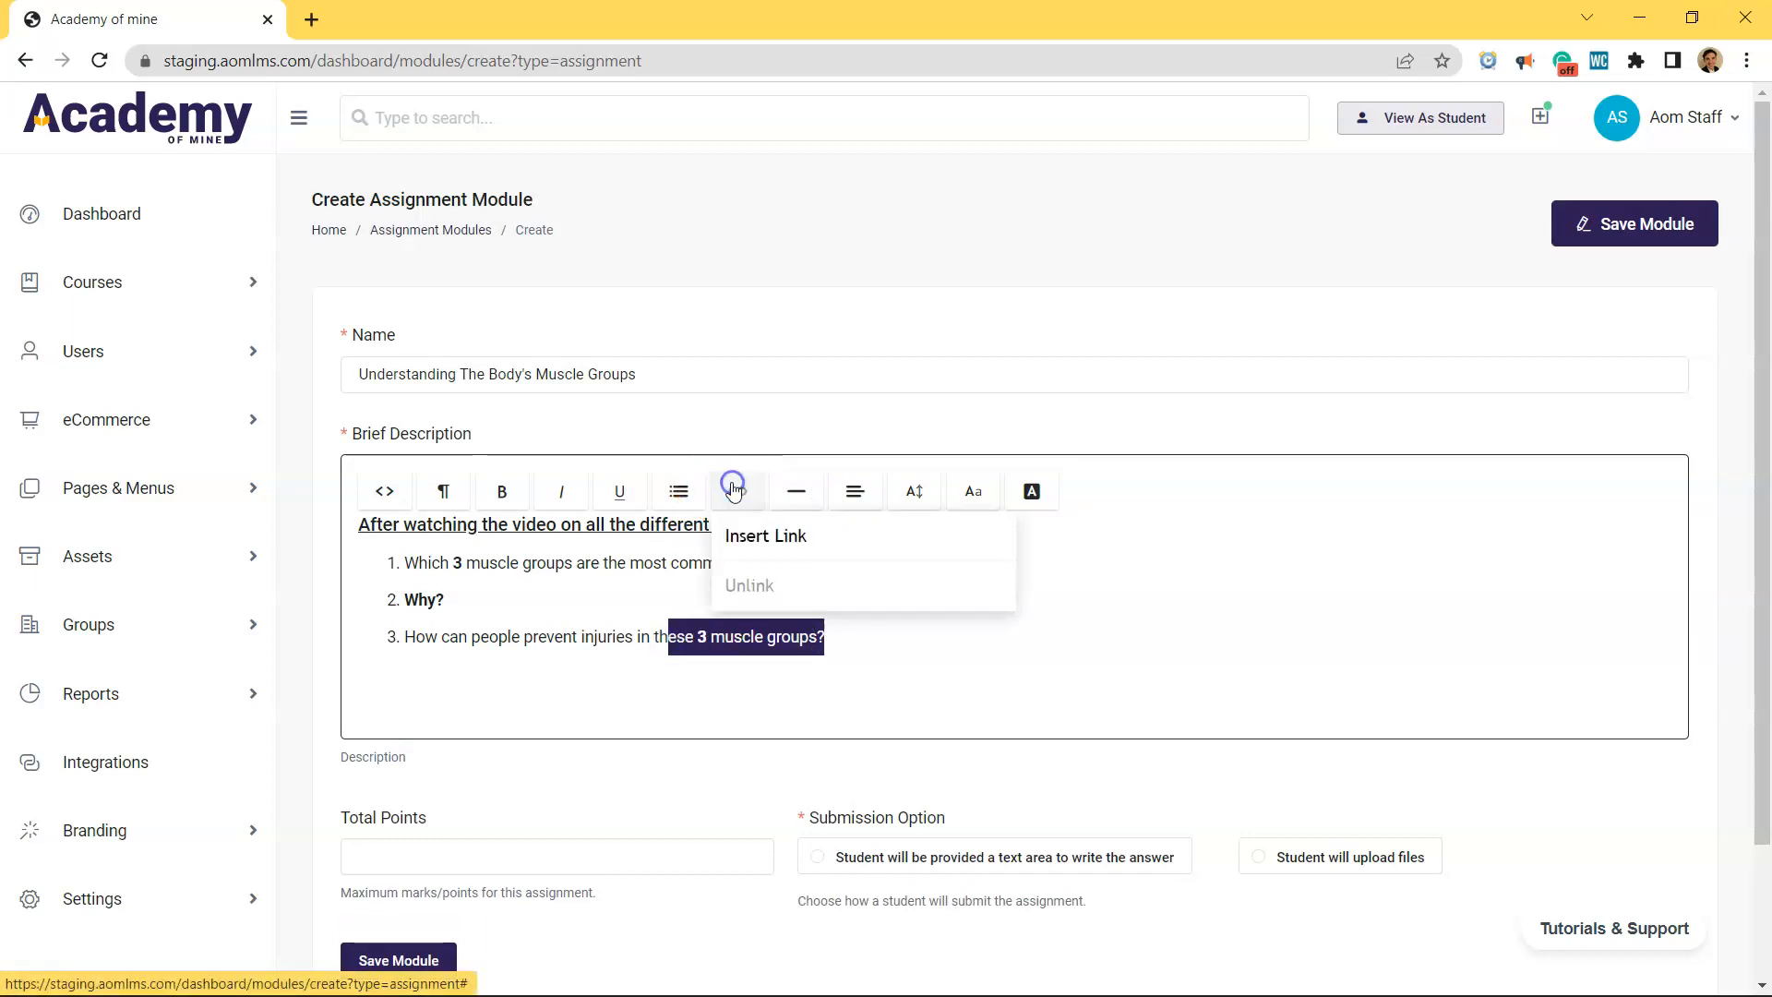
{"action": "left_click", "coordinate": [618, 498]}
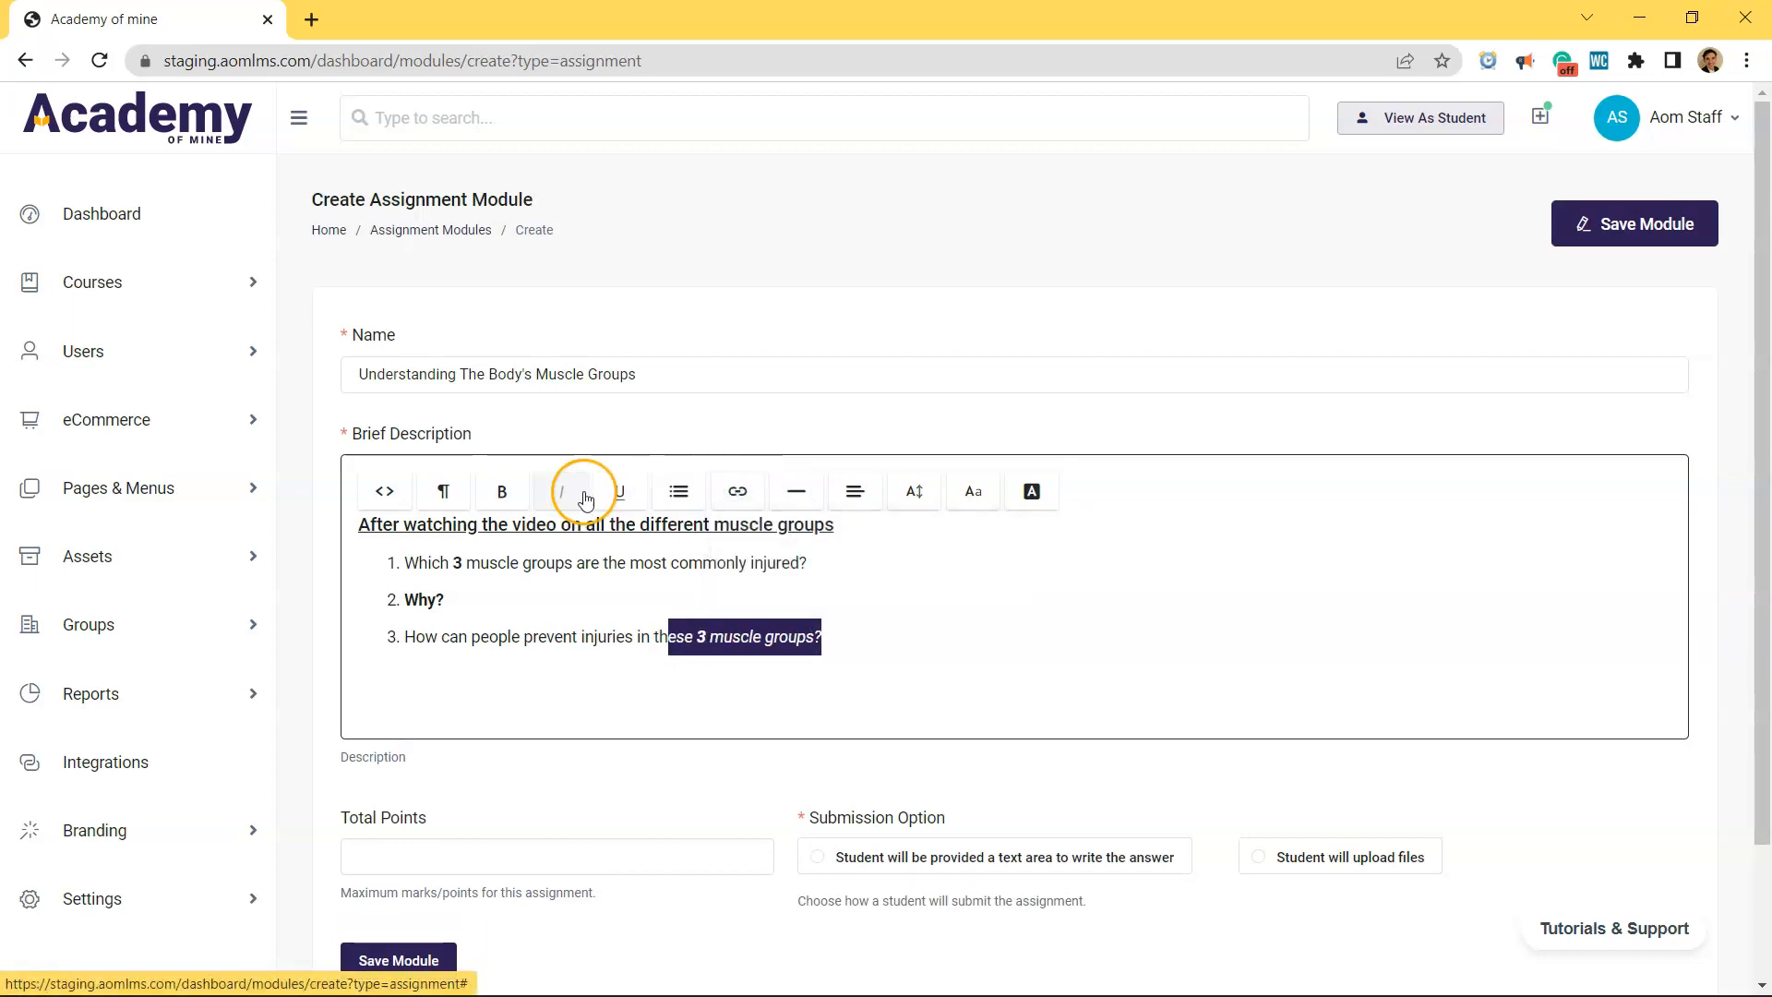
- Examine the description editor's font, size, paragraph style, list and alignment options, and view the description's HTML source
{"action": "left_click", "coordinate": [1019, 510]}
{"action": "left_click", "coordinate": [971, 498]}
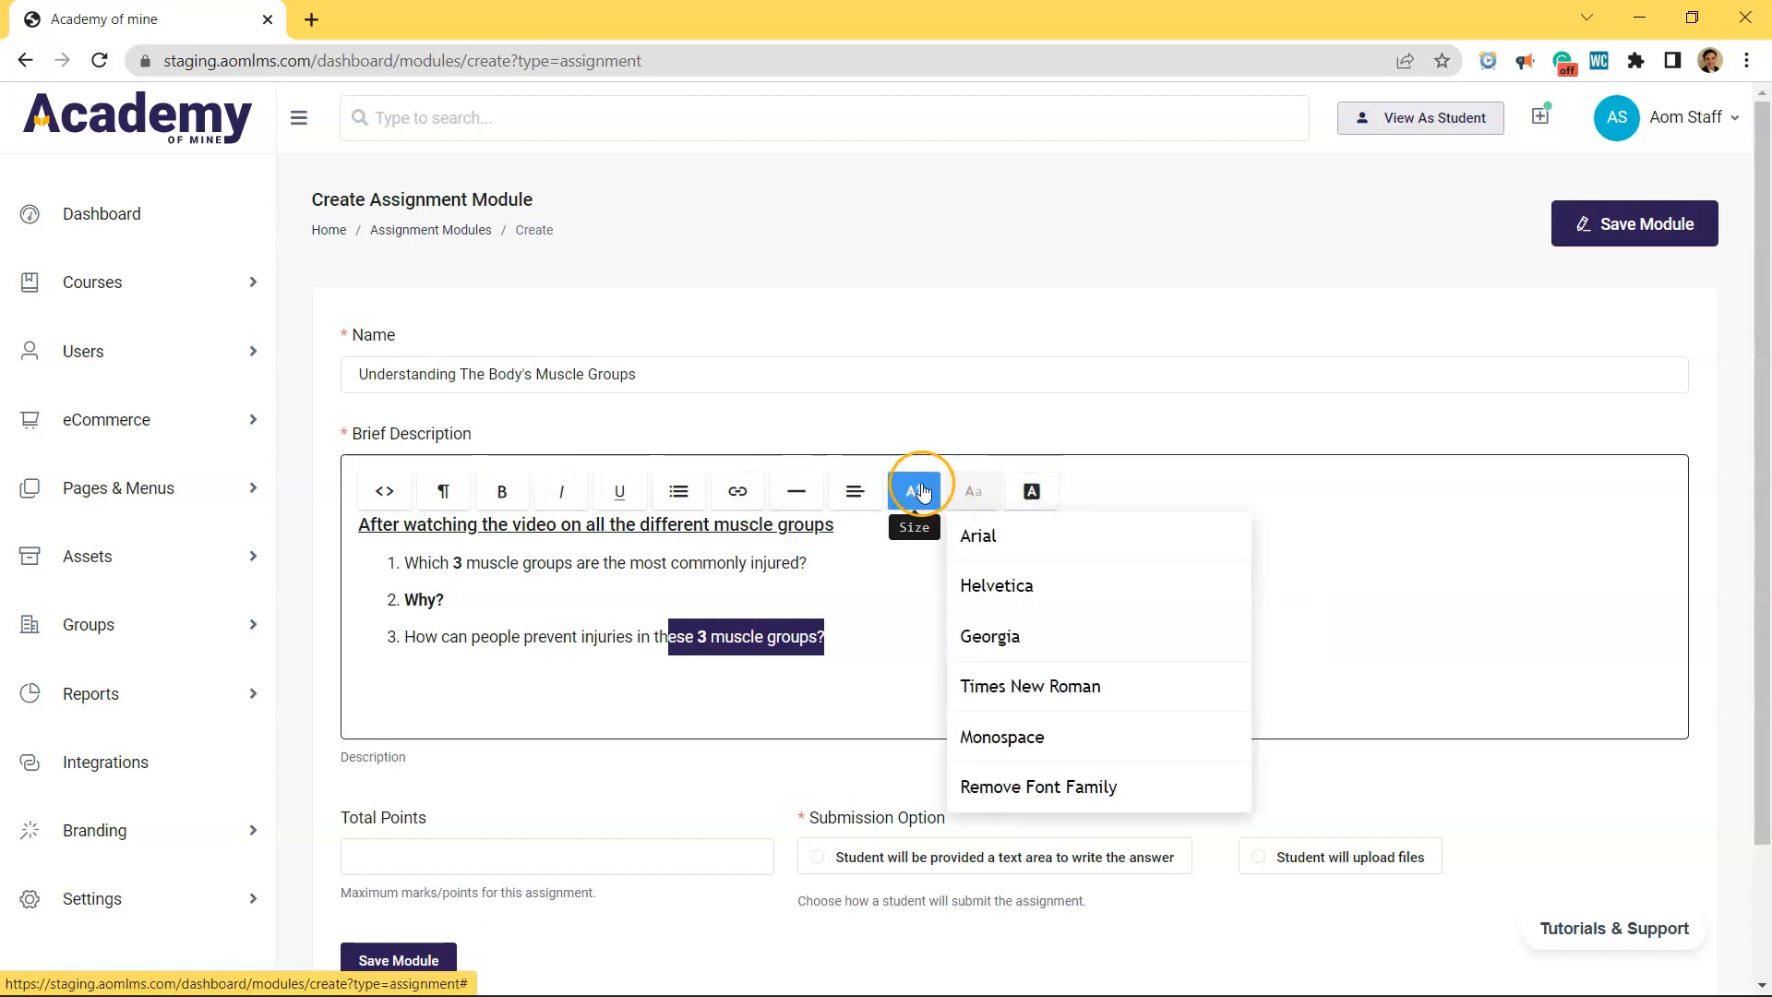
{"action": "left_click", "coordinate": [919, 491]}
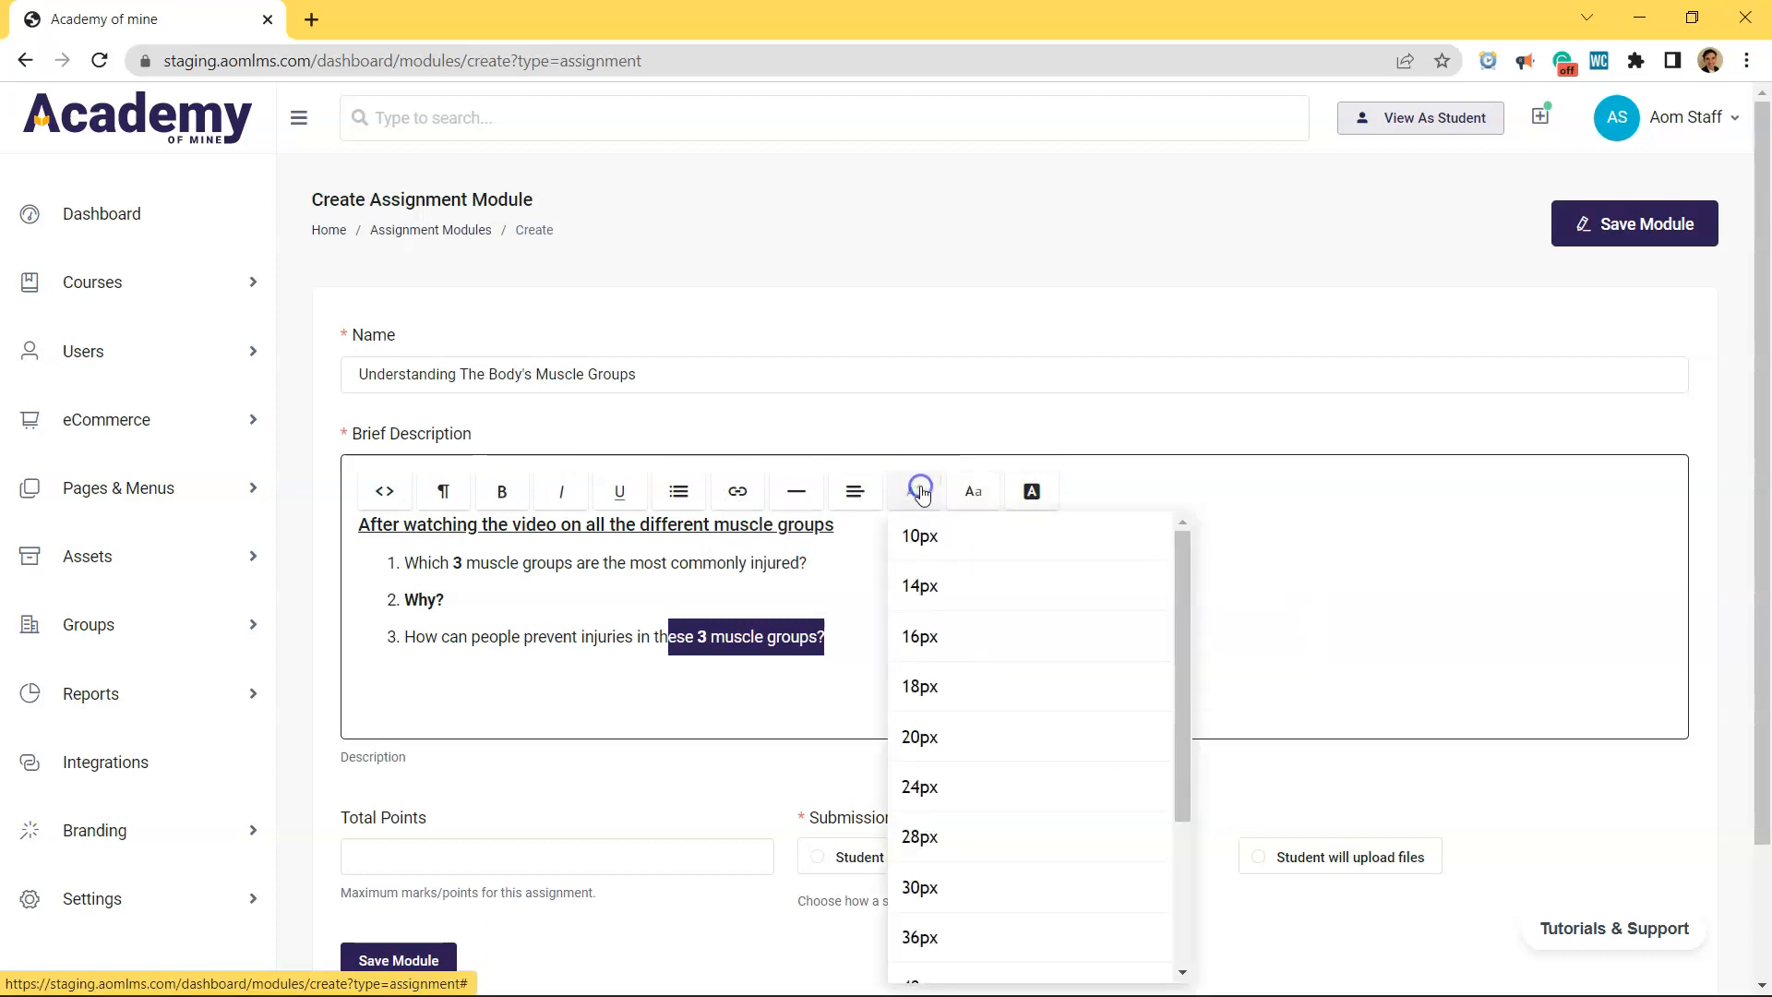
{"action": "left_click", "coordinate": [455, 500]}
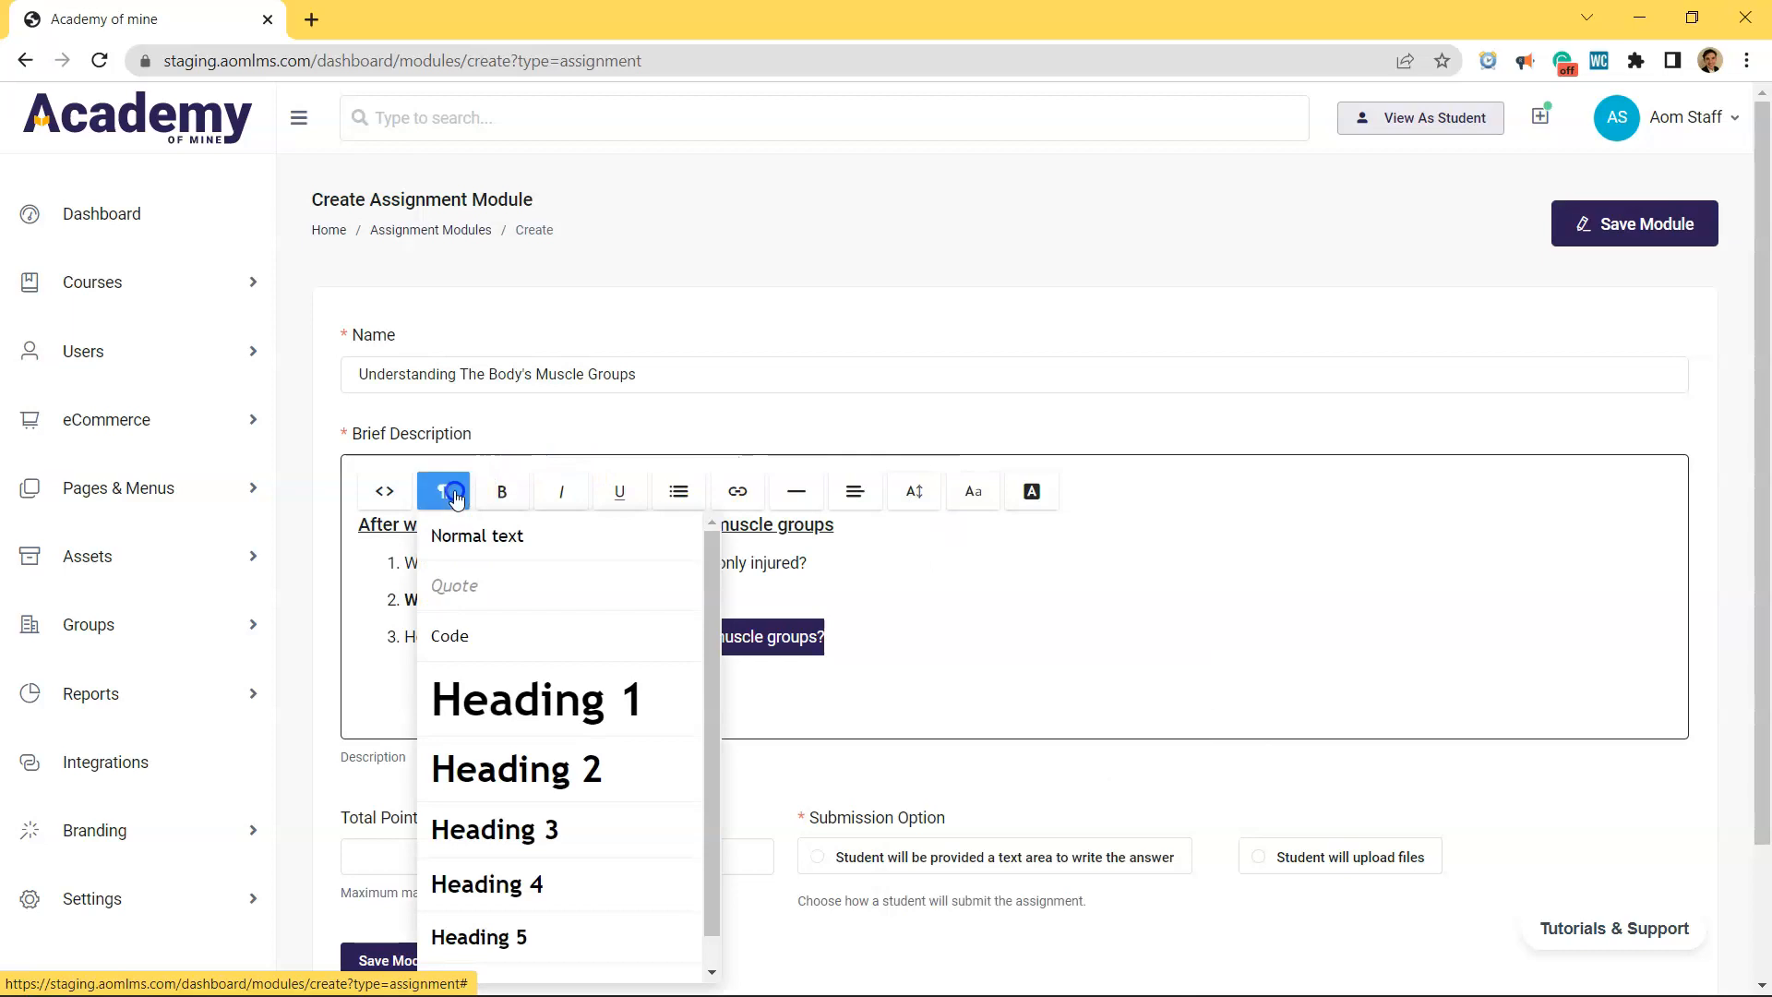
{"action": "left_click", "coordinate": [784, 463]}
{"action": "left_click", "coordinate": [672, 491]}
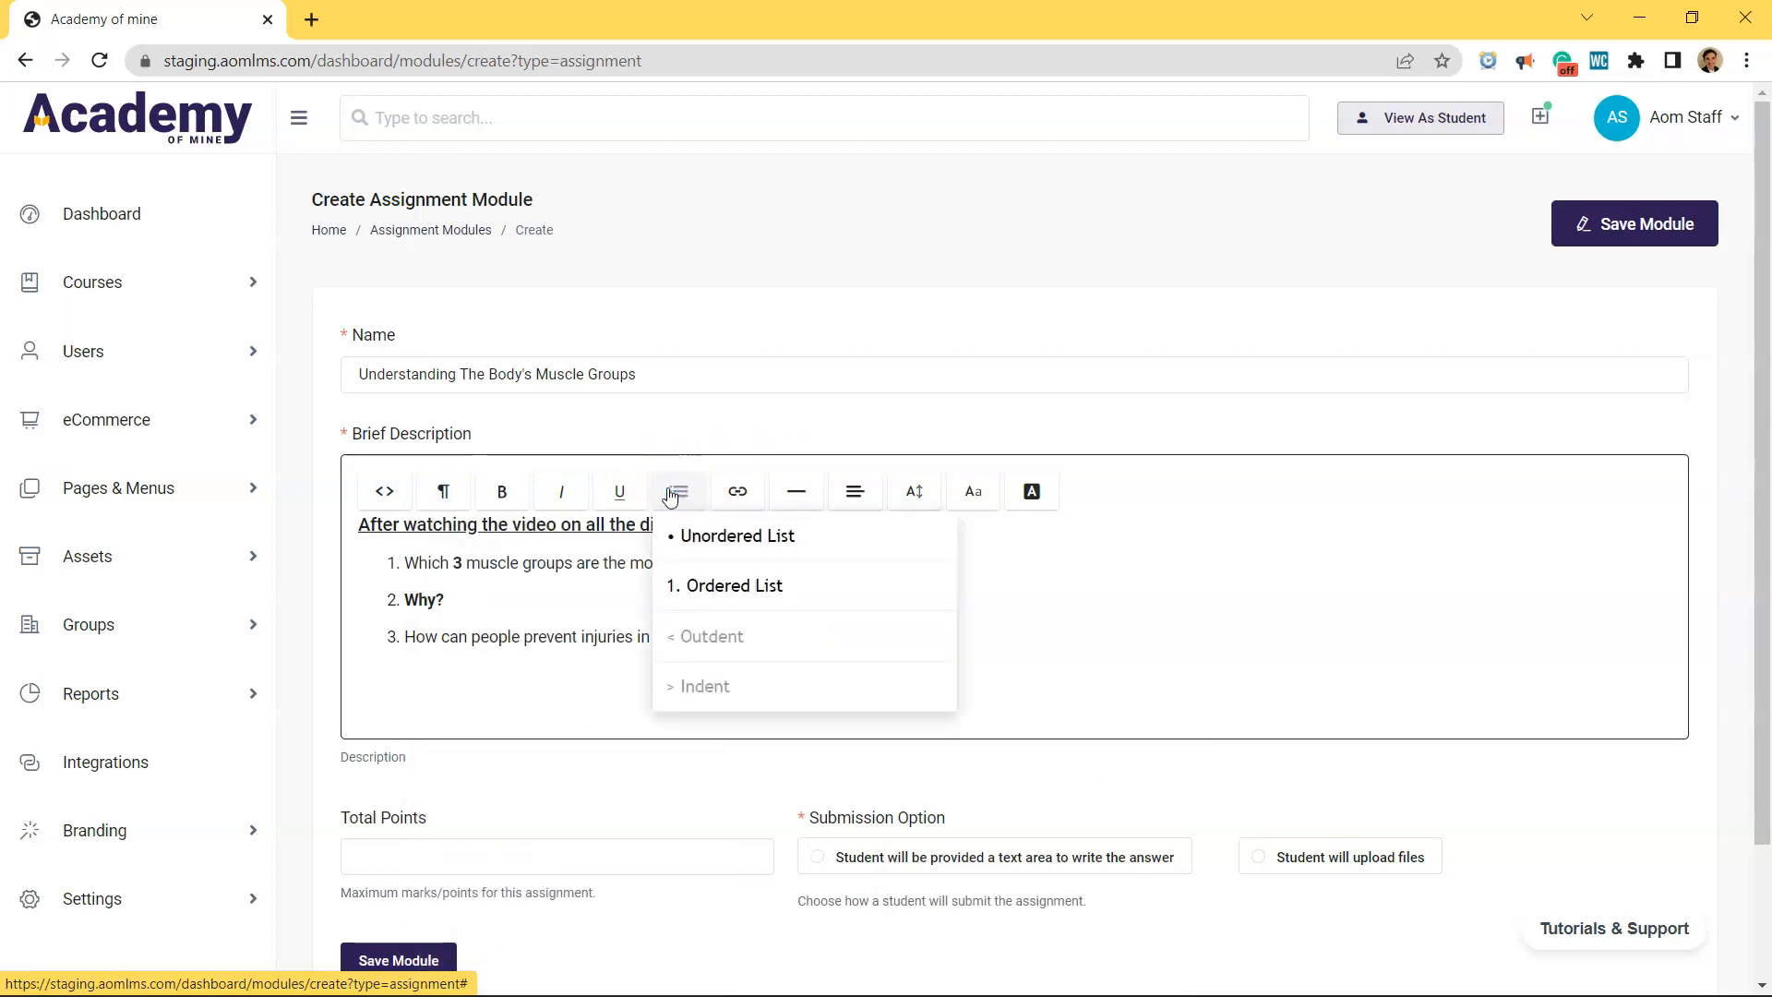
{"action": "left_click", "coordinate": [670, 496]}
{"action": "left_click", "coordinate": [841, 497]}
{"action": "left_click", "coordinate": [842, 493]}
{"action": "left_click", "coordinate": [856, 613]}
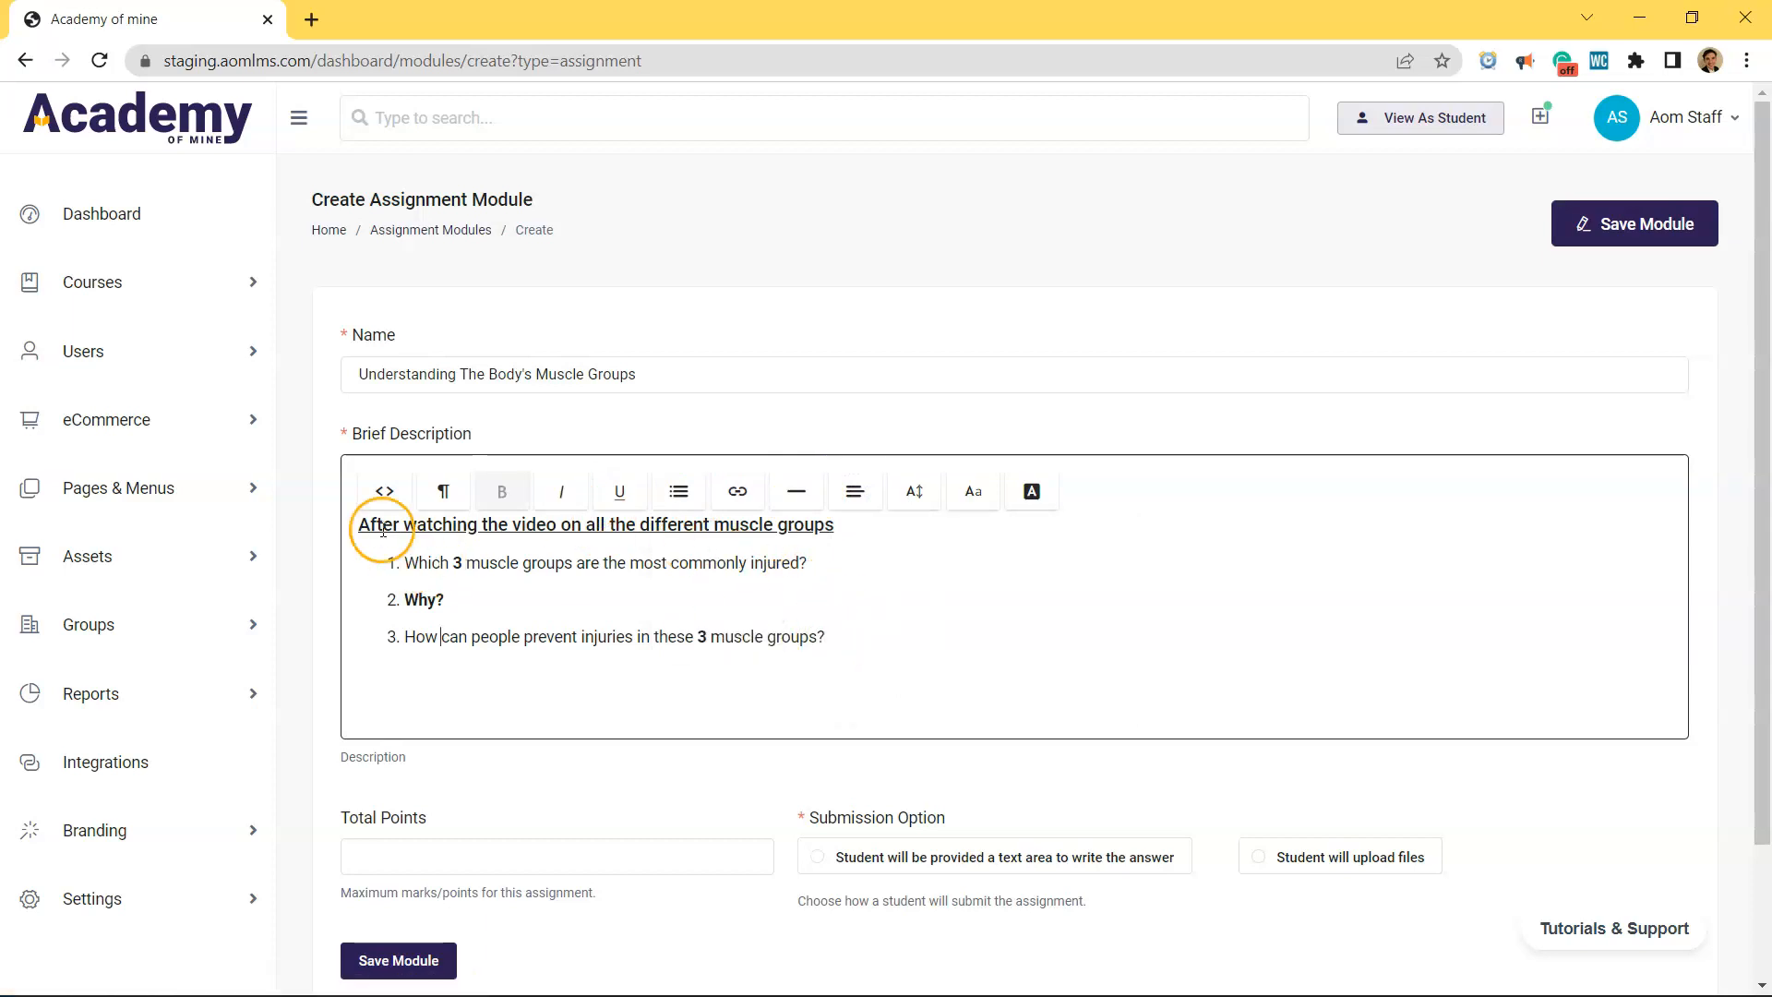
{"action": "left_click", "coordinate": [385, 492]}
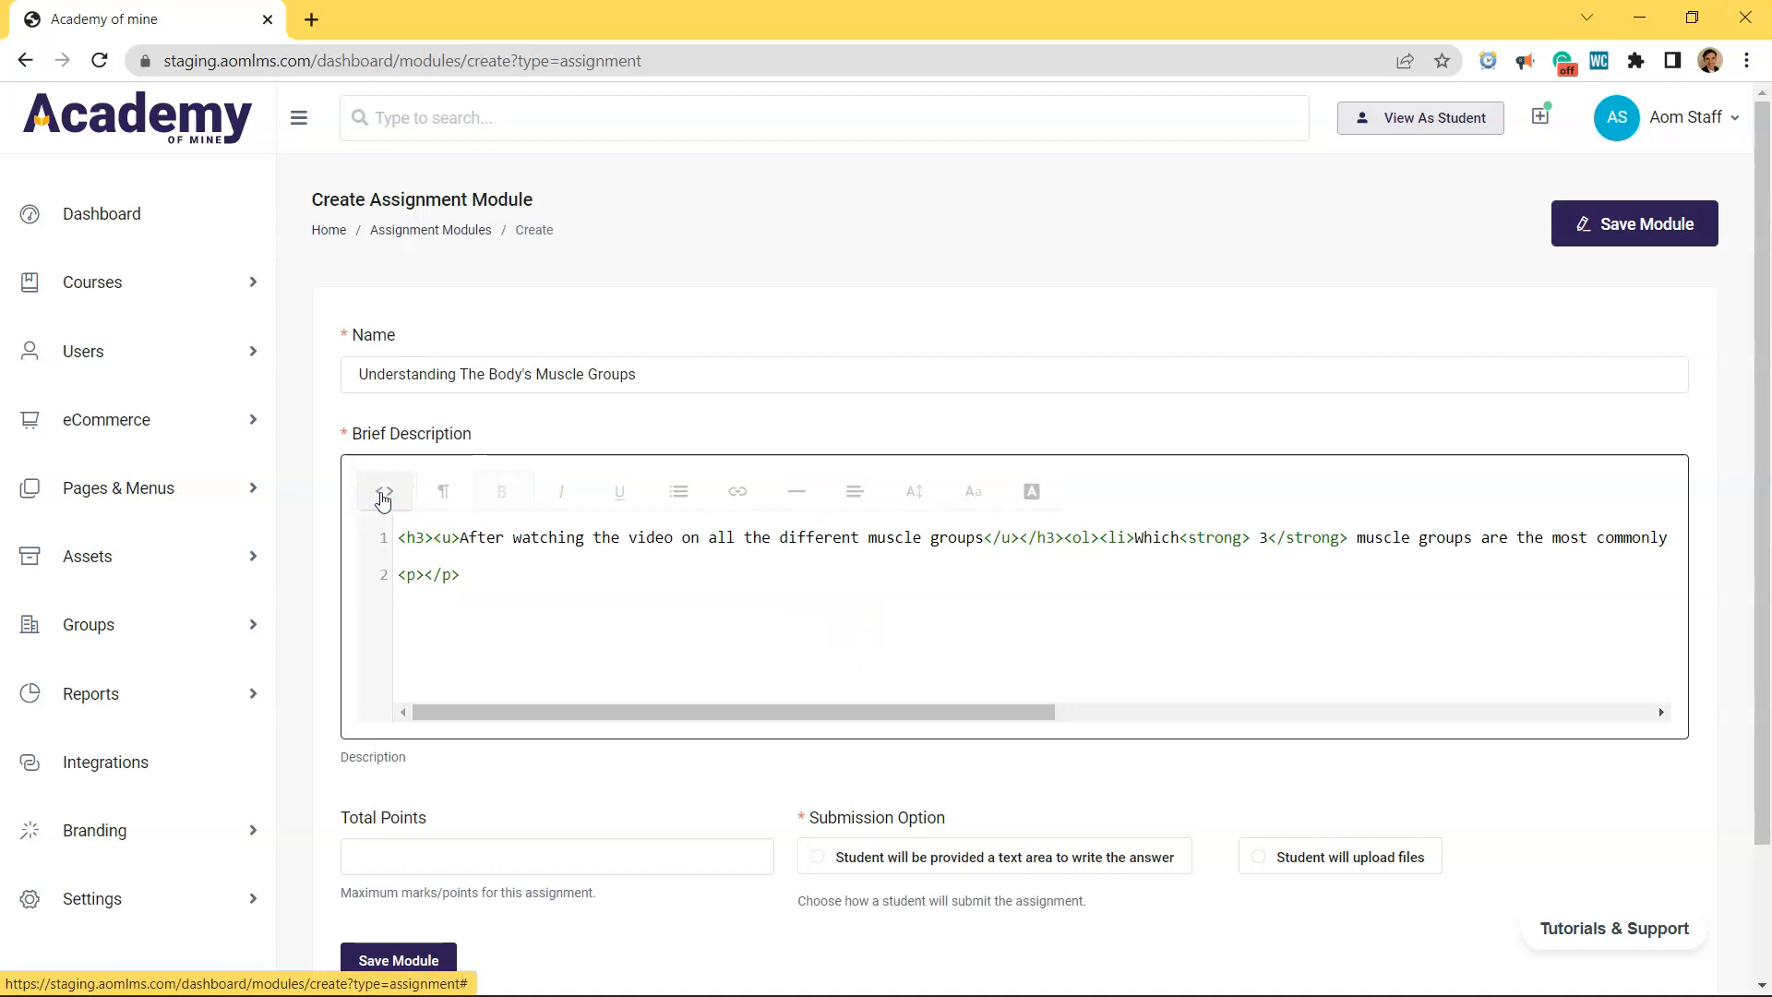
{"action": "left_click", "coordinate": [383, 495]}
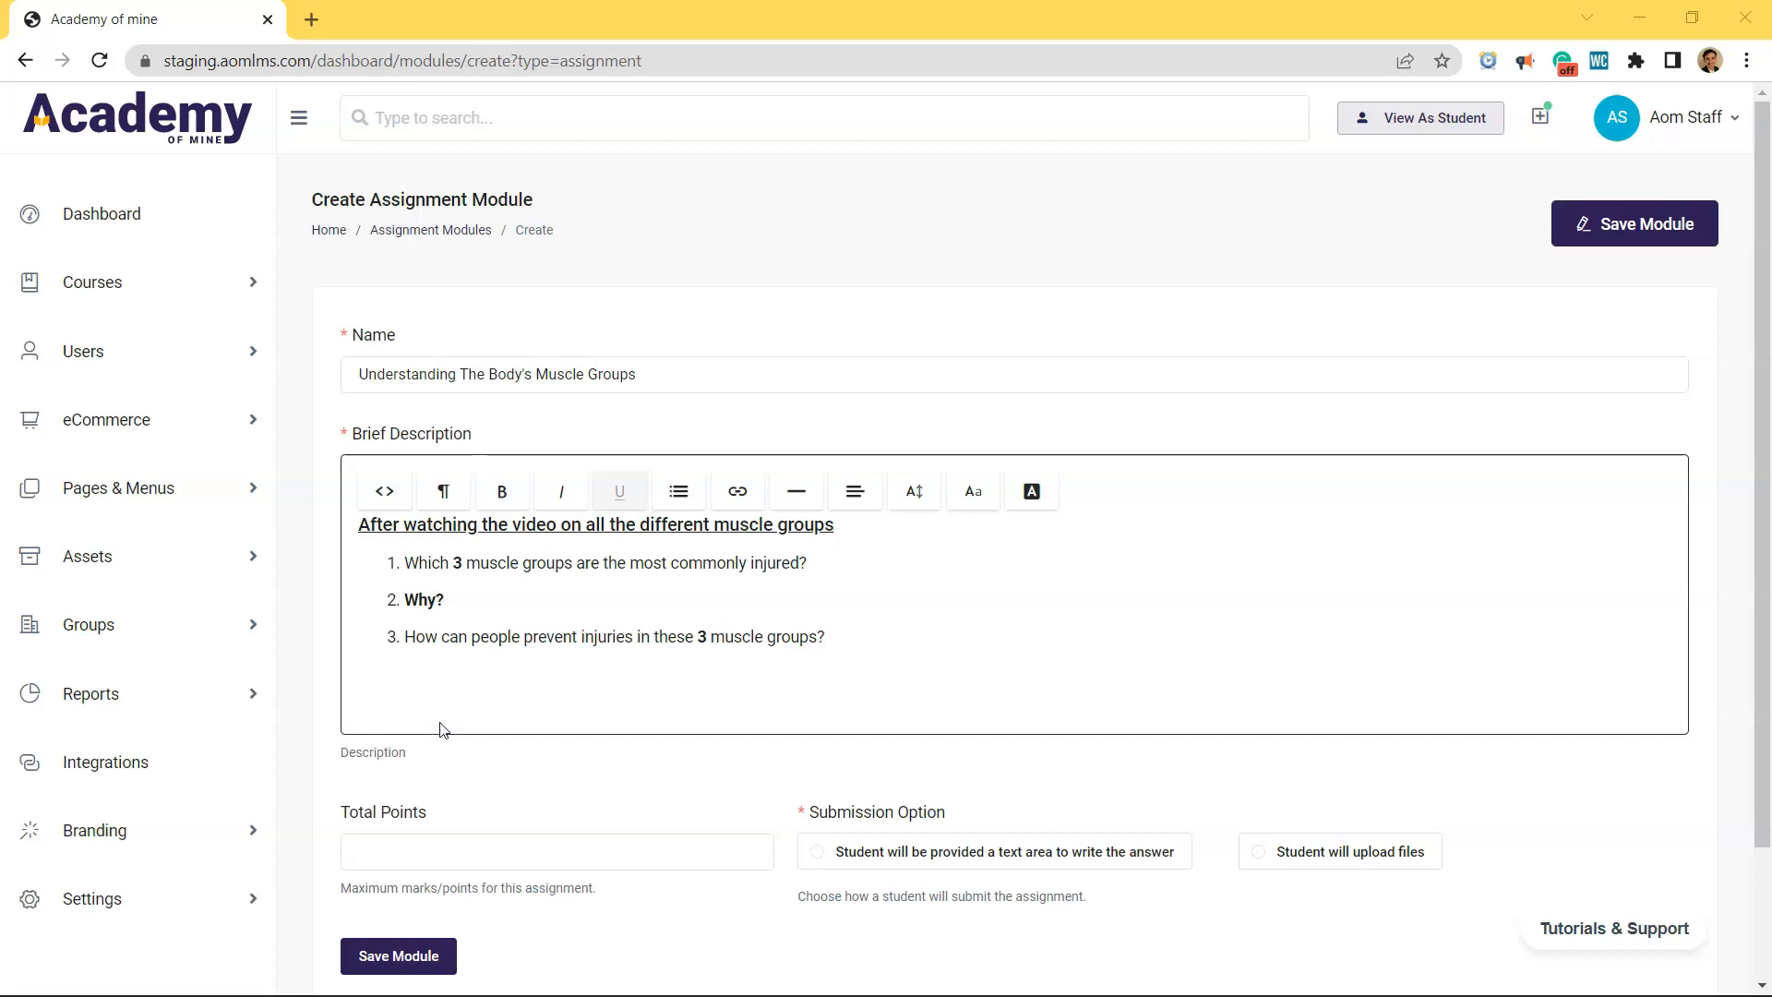
- Set the assignment's total points to 50
{"action": "left_click", "coordinate": [471, 846]}
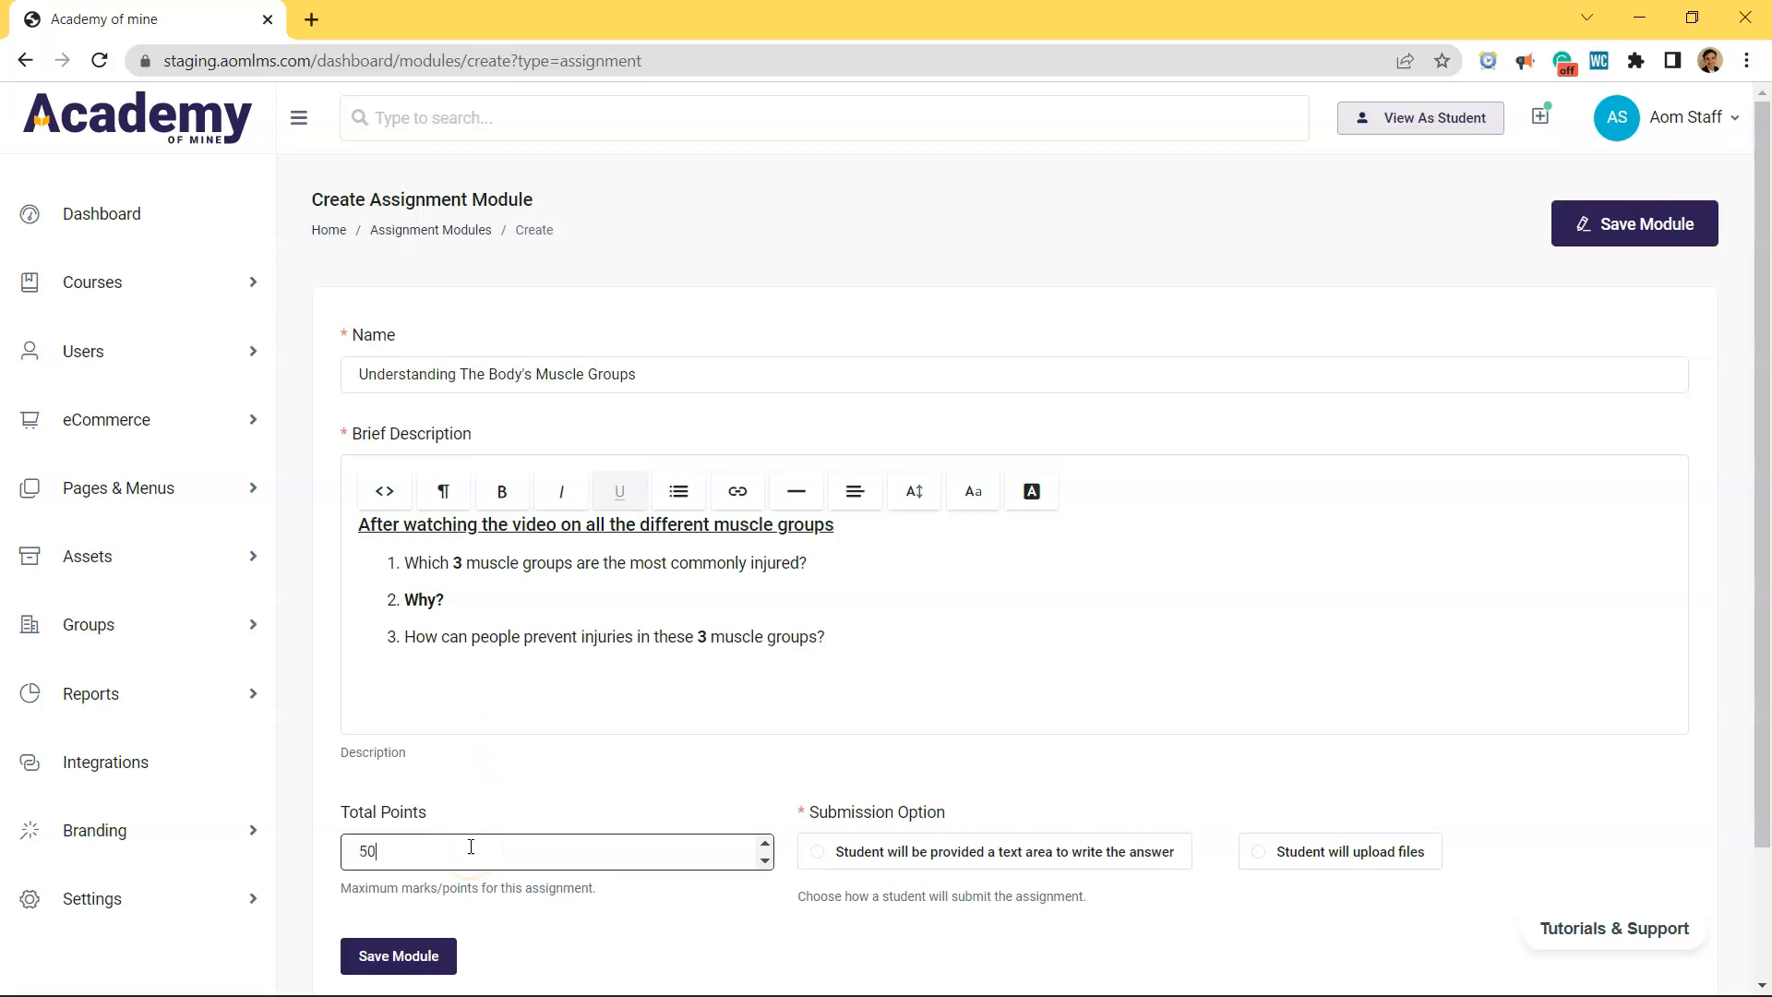
{"action": "left_click", "coordinate": [502, 901]}
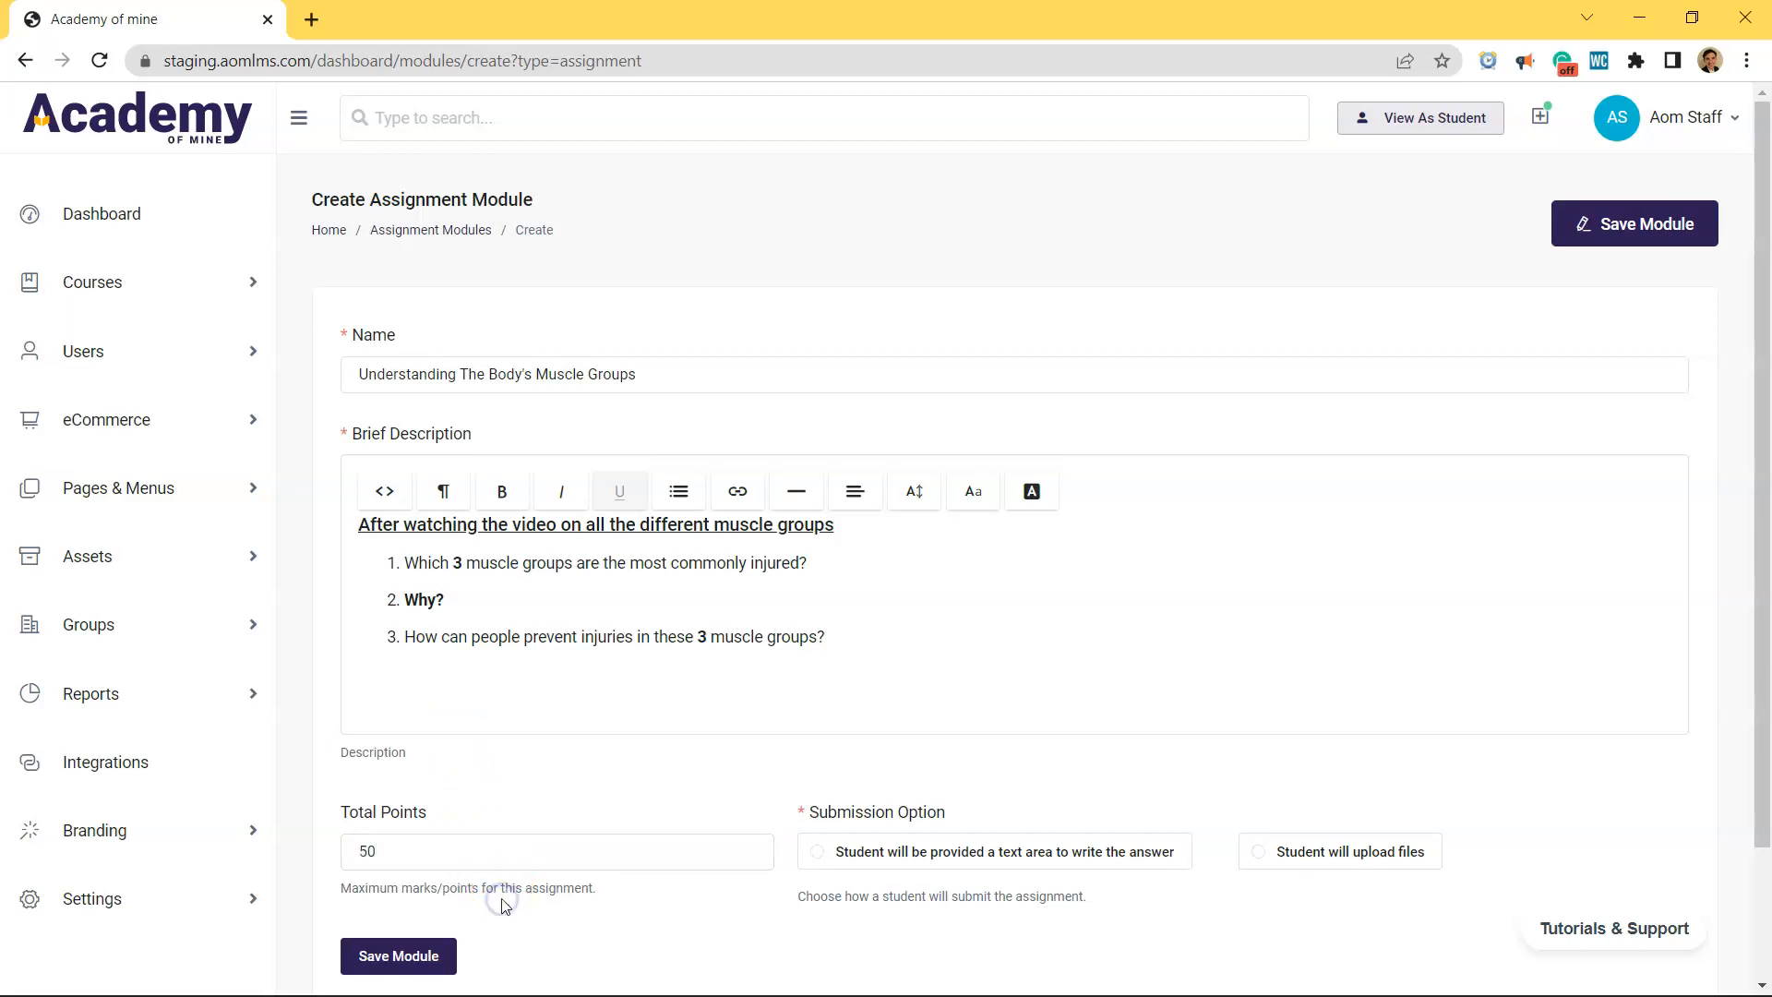
- Switch the submission option to student file upload and back to the text-area answer to compare their settings
{"action": "left_click", "coordinate": [677, 813]}
{"action": "left_click_drag", "start_coordinate": [805, 814], "coordinate": [949, 824]}
{"action": "left_click", "coordinate": [997, 827]}
{"action": "scroll", "coordinate": [881, 872], "scroll_direction": "down", "scroll_amount": 3}
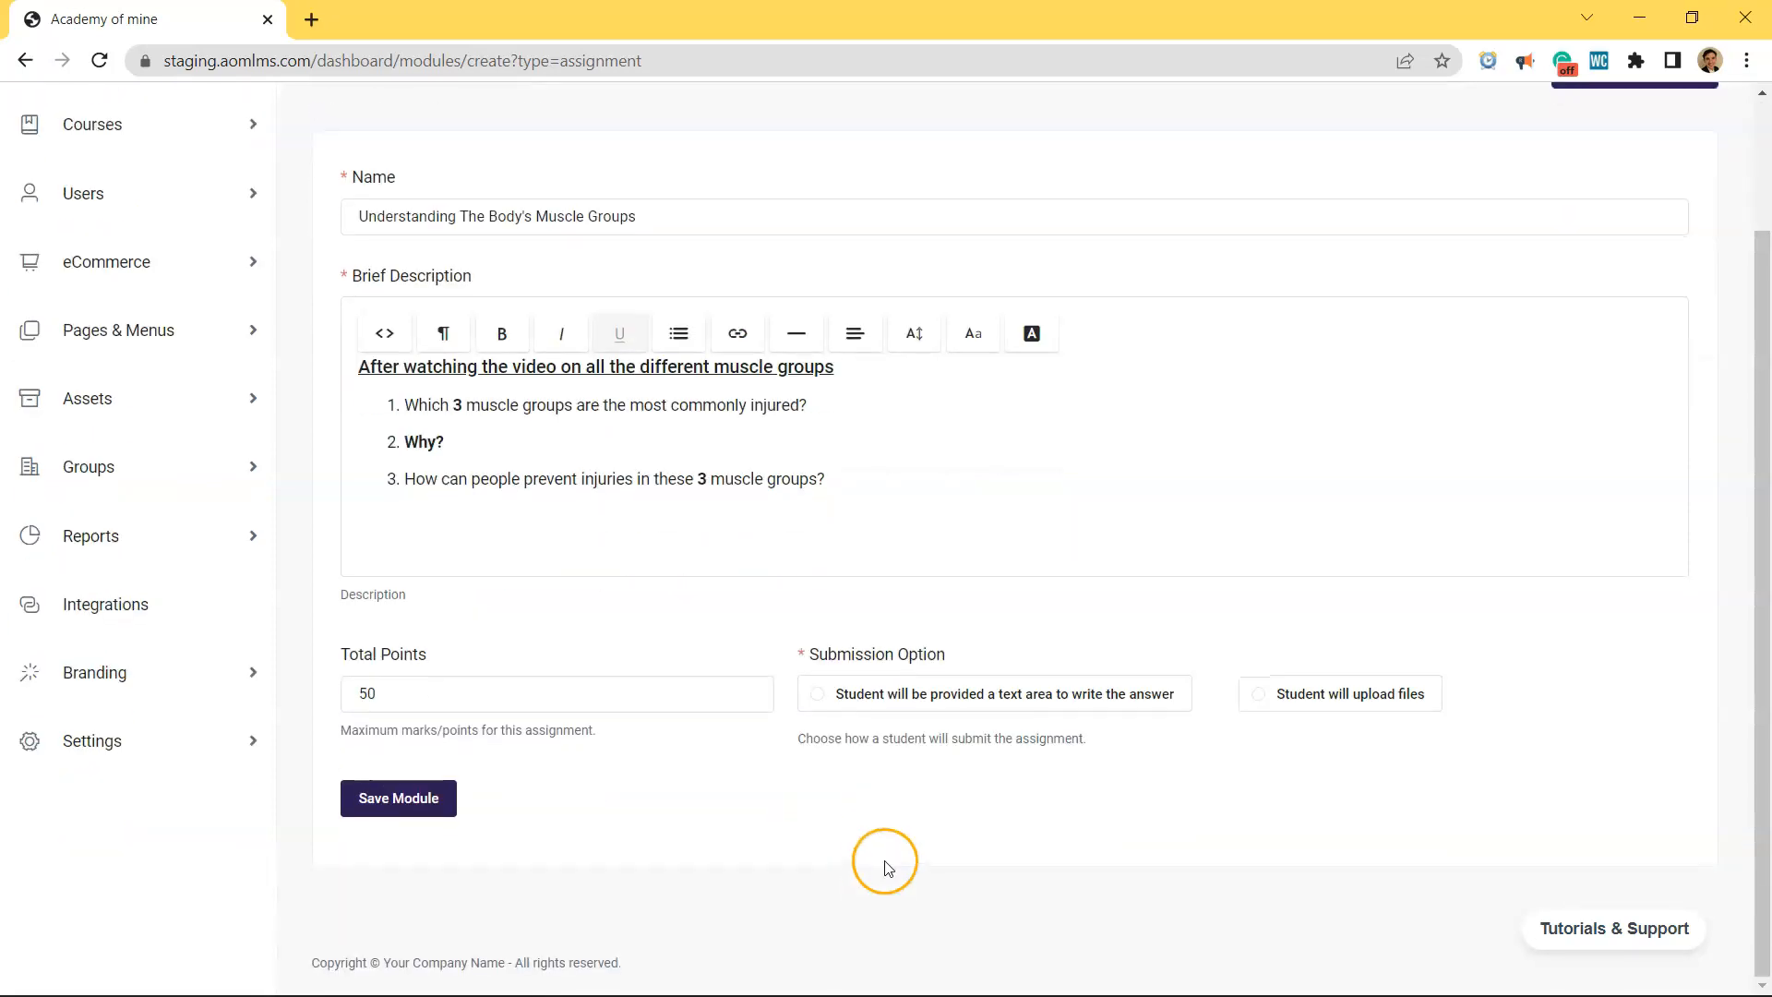
{"action": "left_click", "coordinate": [1262, 694]}
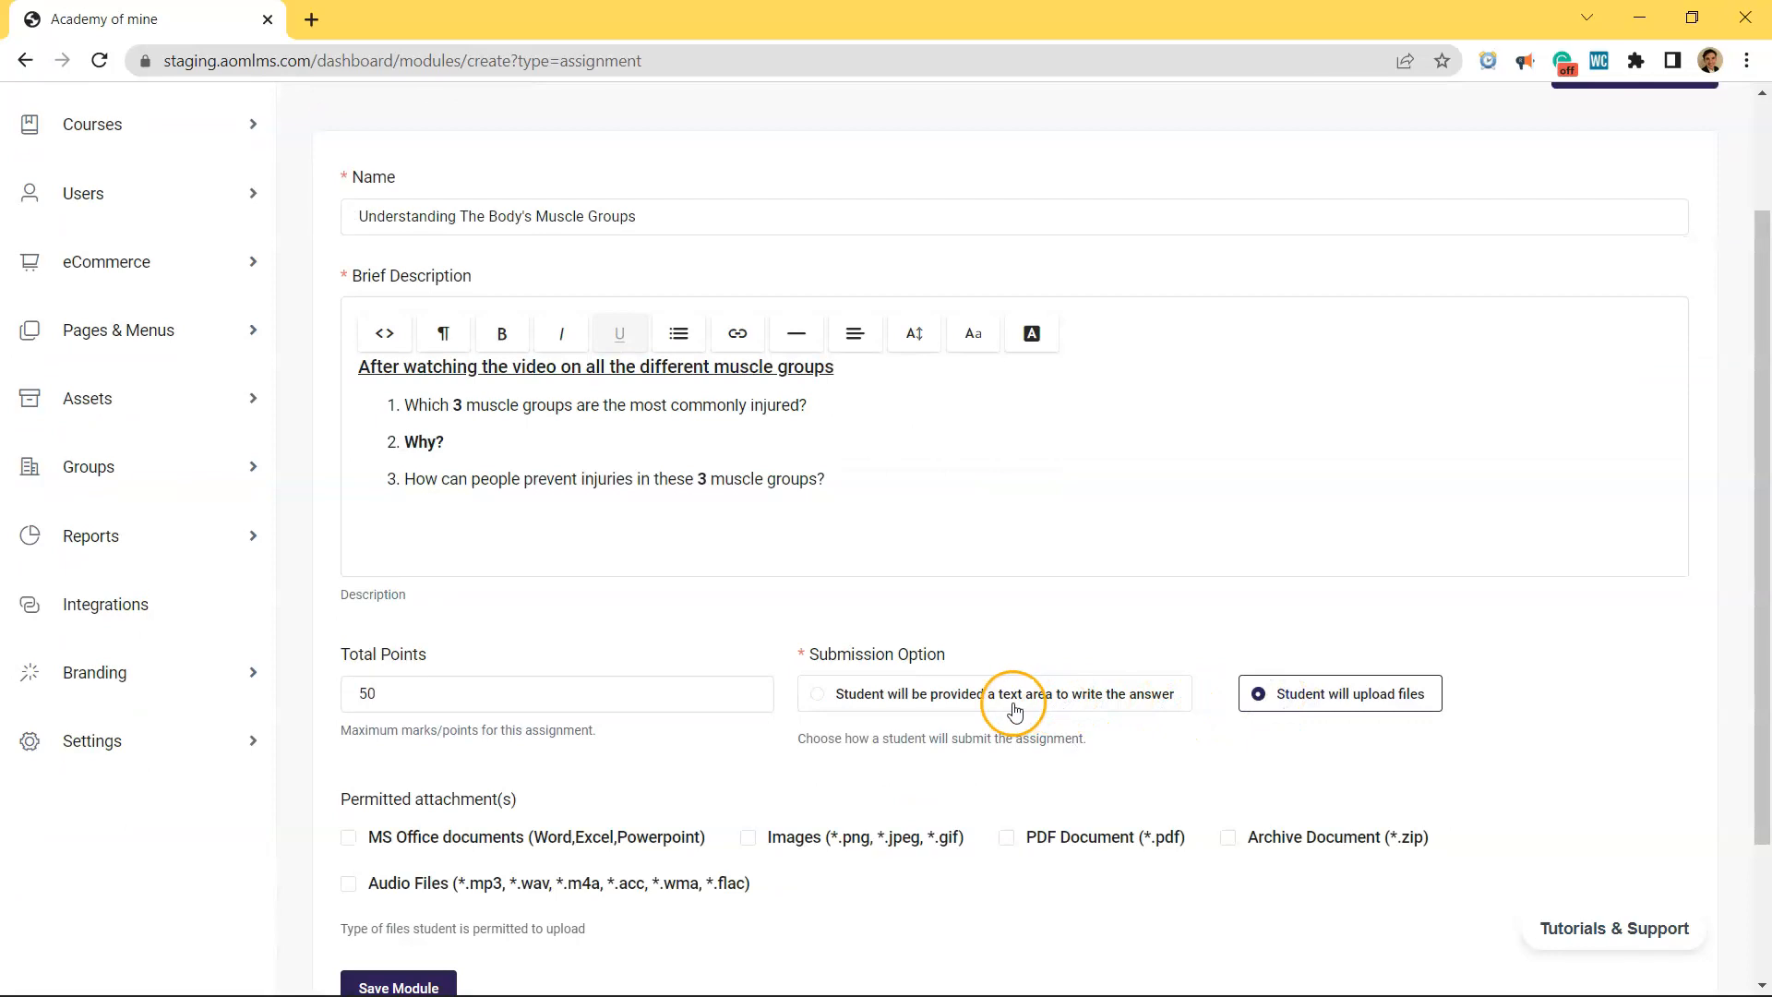
{"action": "left_click", "coordinate": [1098, 707]}
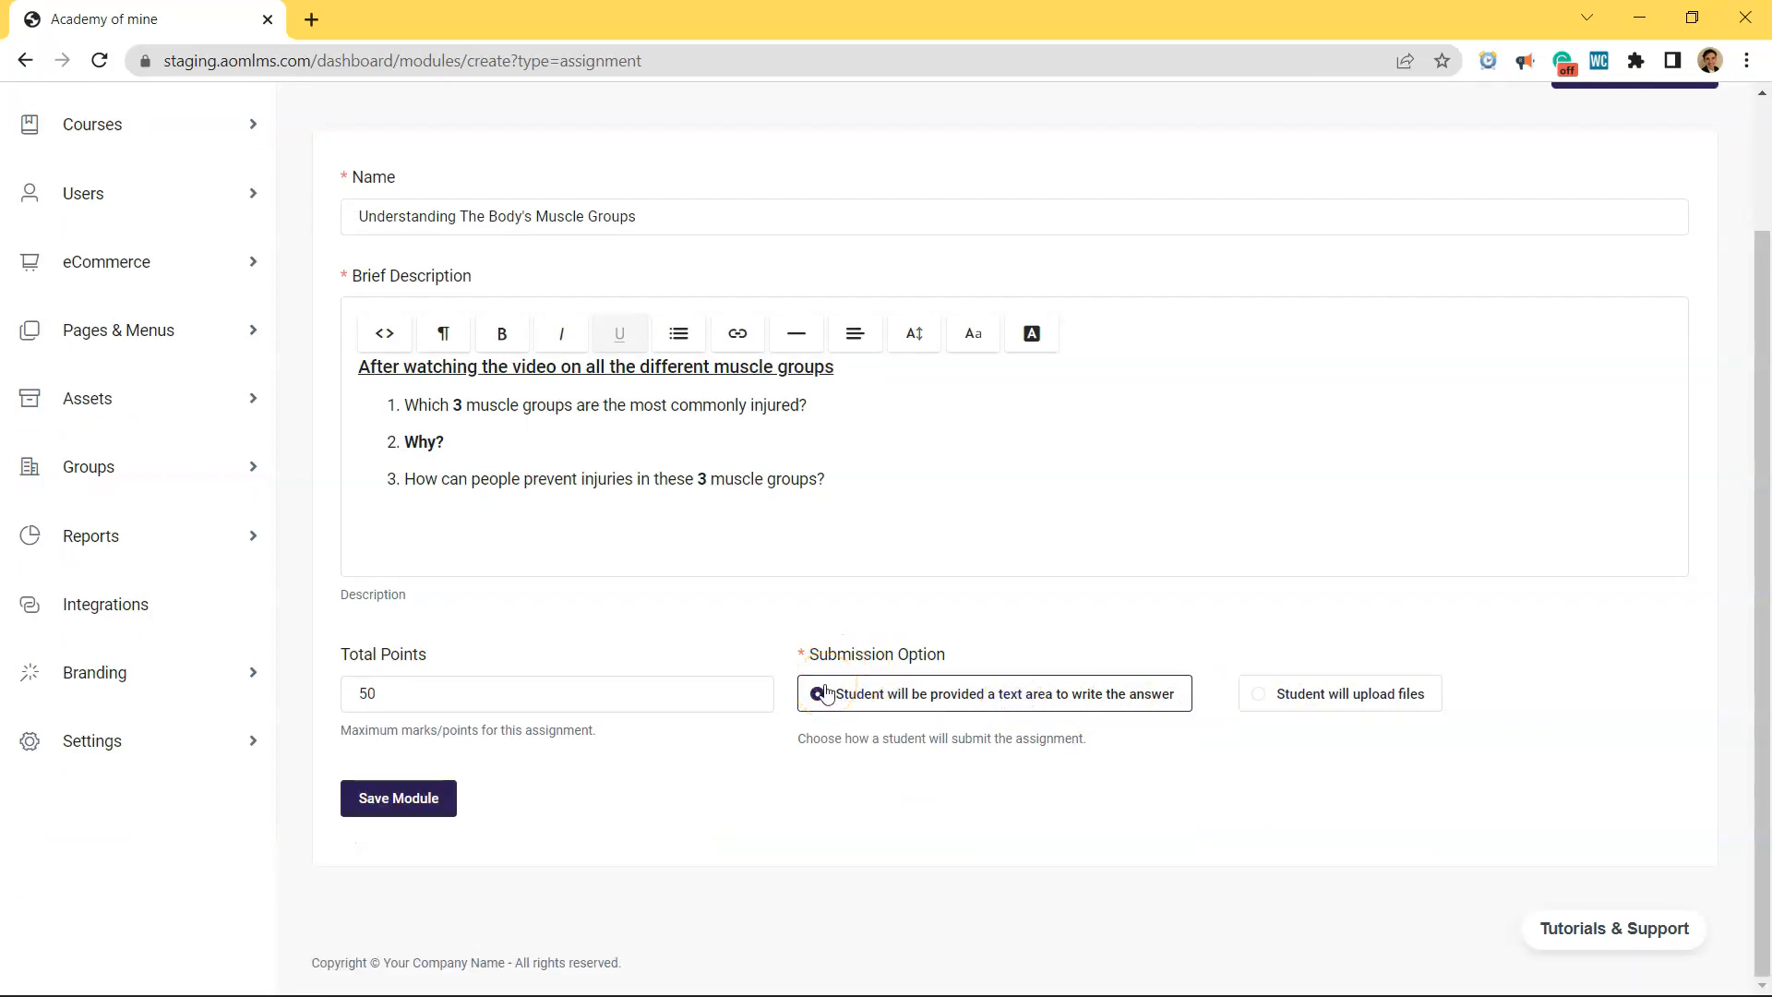
- Try to save the module with student file upload as the submission option and no permitted attachment types selected
{"action": "left_click", "coordinate": [1261, 698]}
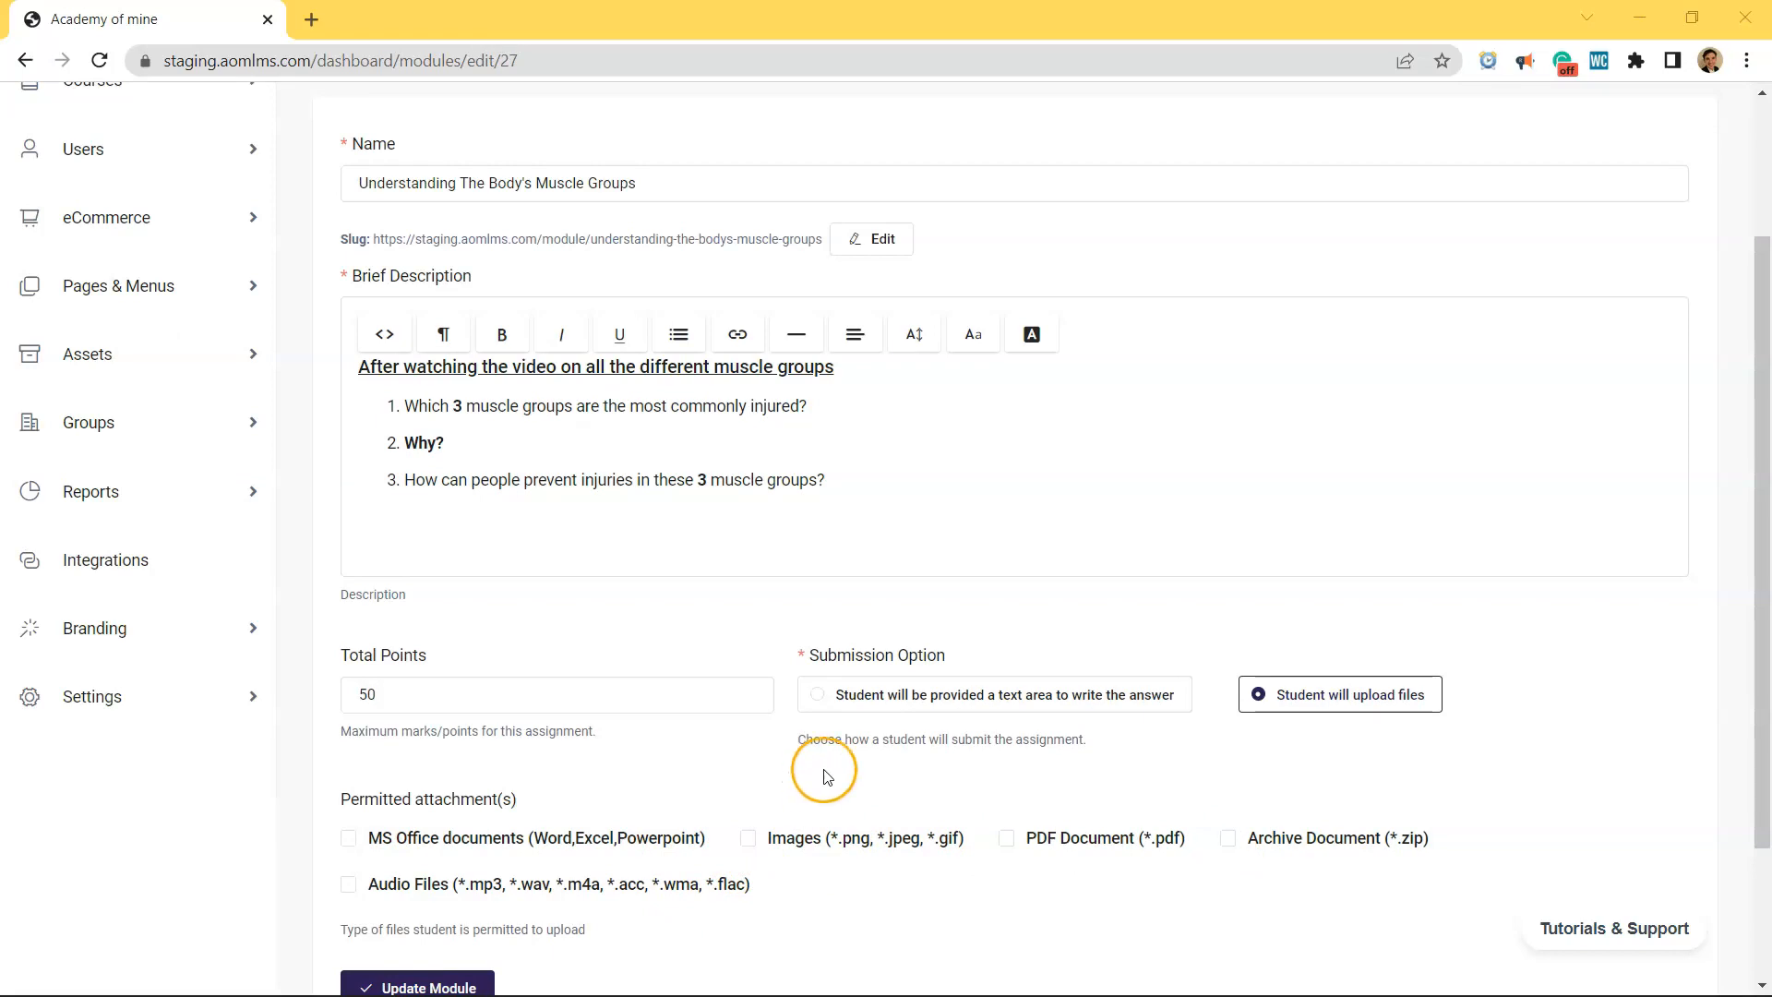
{"action": "left_click", "coordinate": [825, 699]}
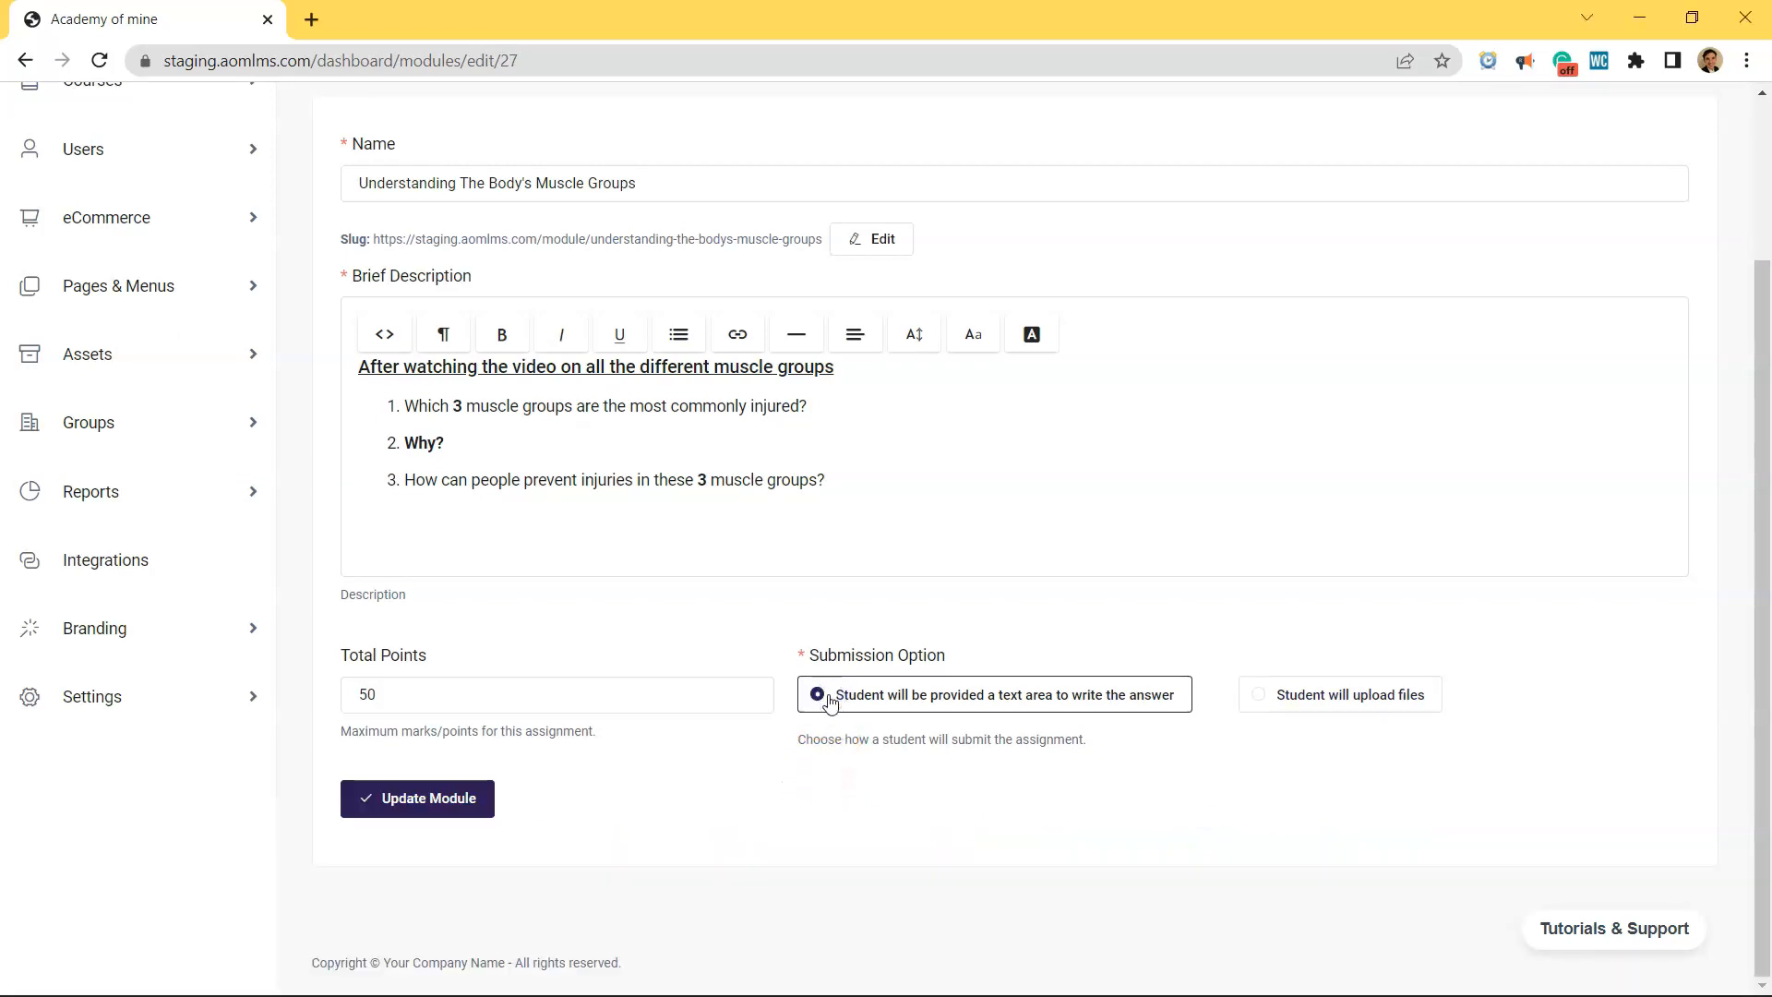
{"action": "left_click", "coordinate": [799, 705]}
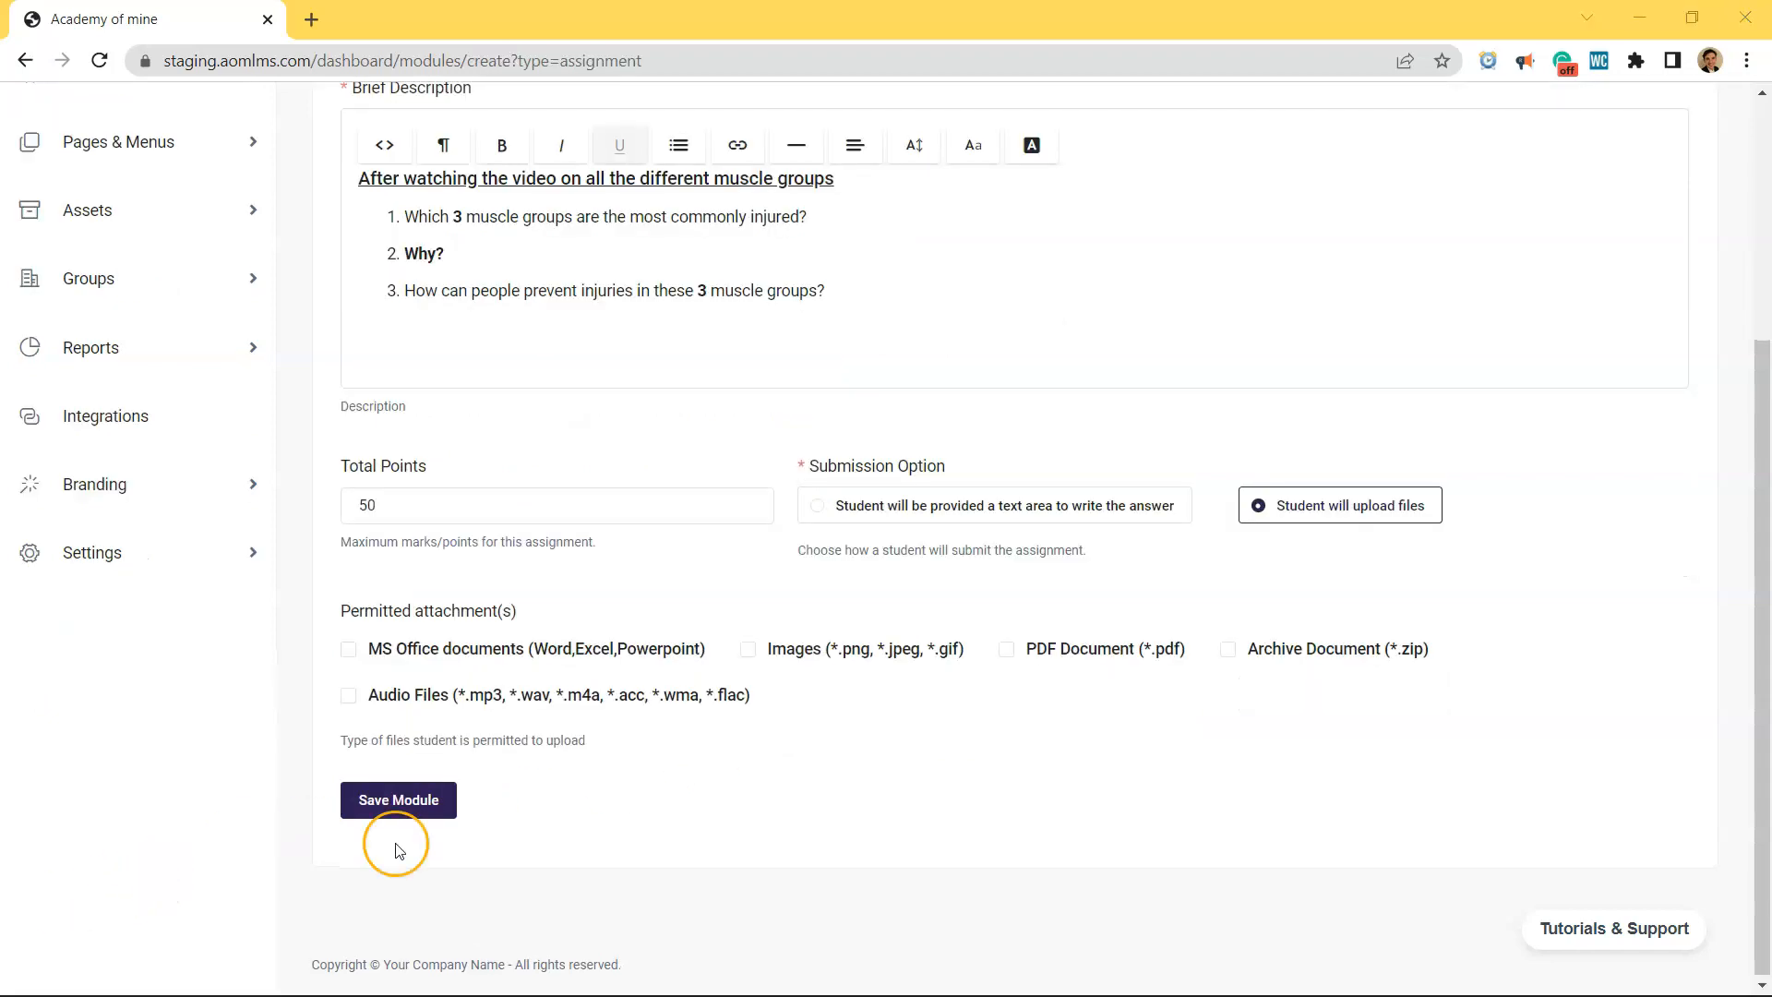
{"action": "left_click", "coordinate": [395, 808]}
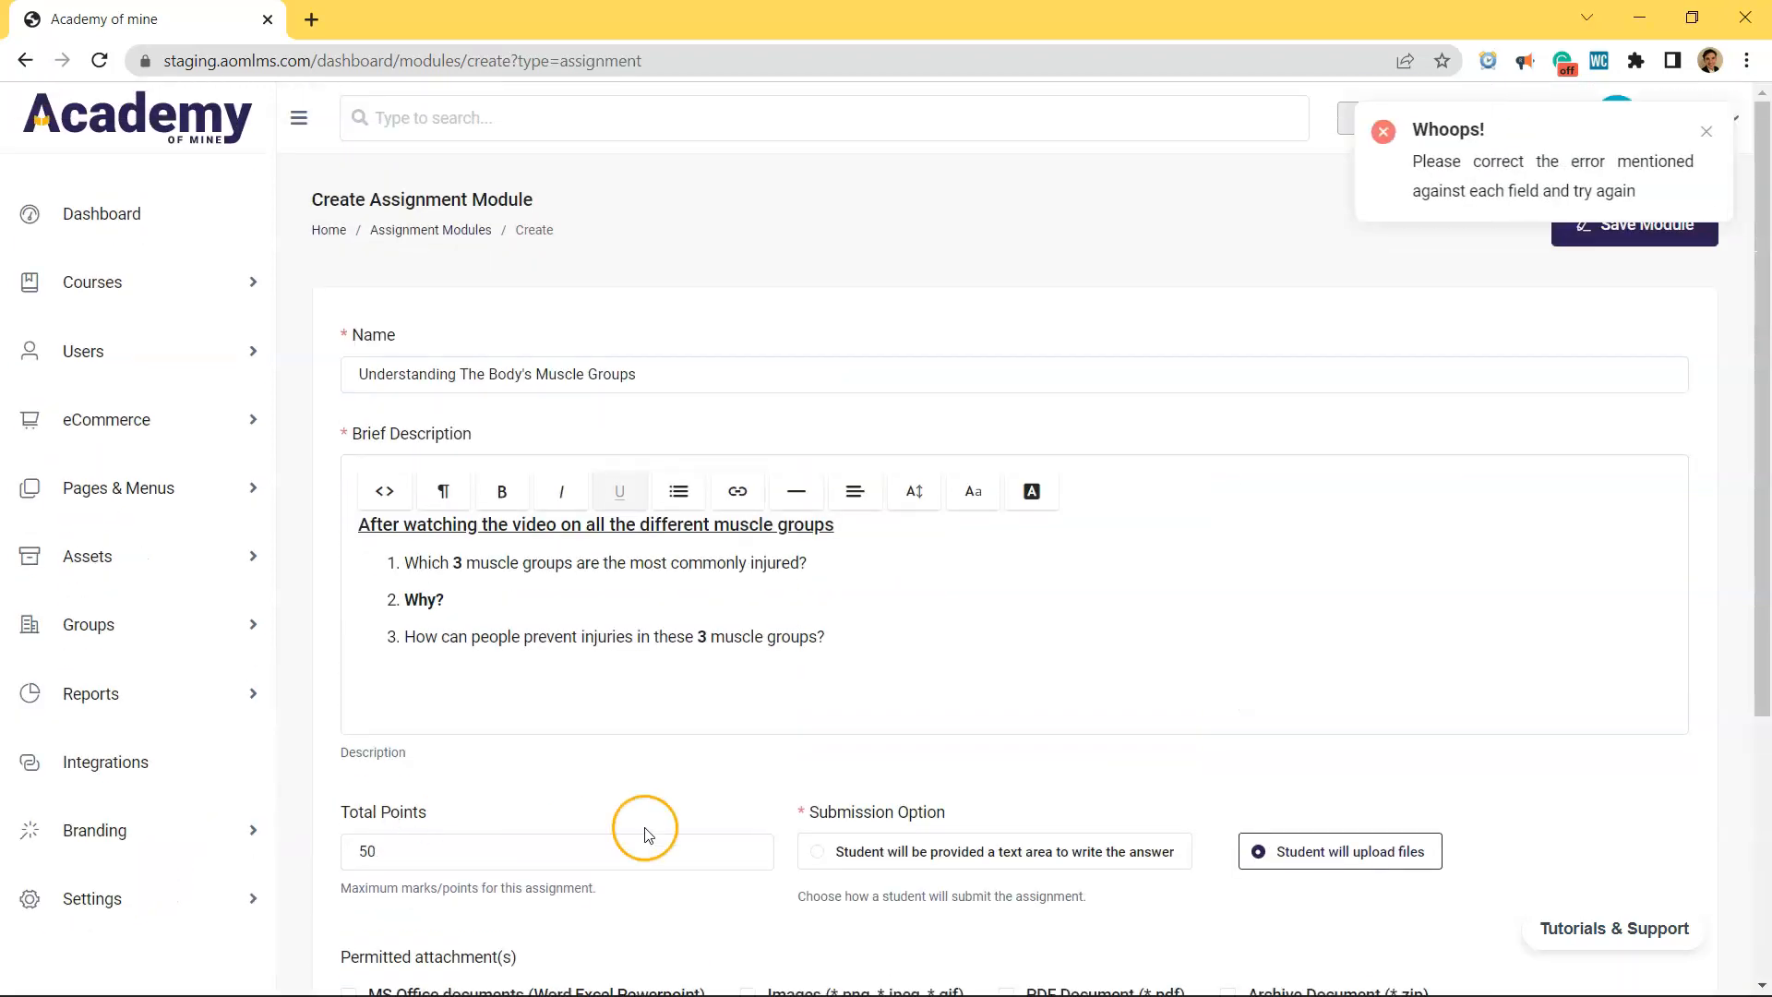
- Set the submission option to a text area for writing the answer and save the assignment module
{"action": "left_click", "coordinate": [818, 851]}
{"action": "scroll", "coordinate": [701, 803], "scroll_direction": "down", "scroll_amount": 2}
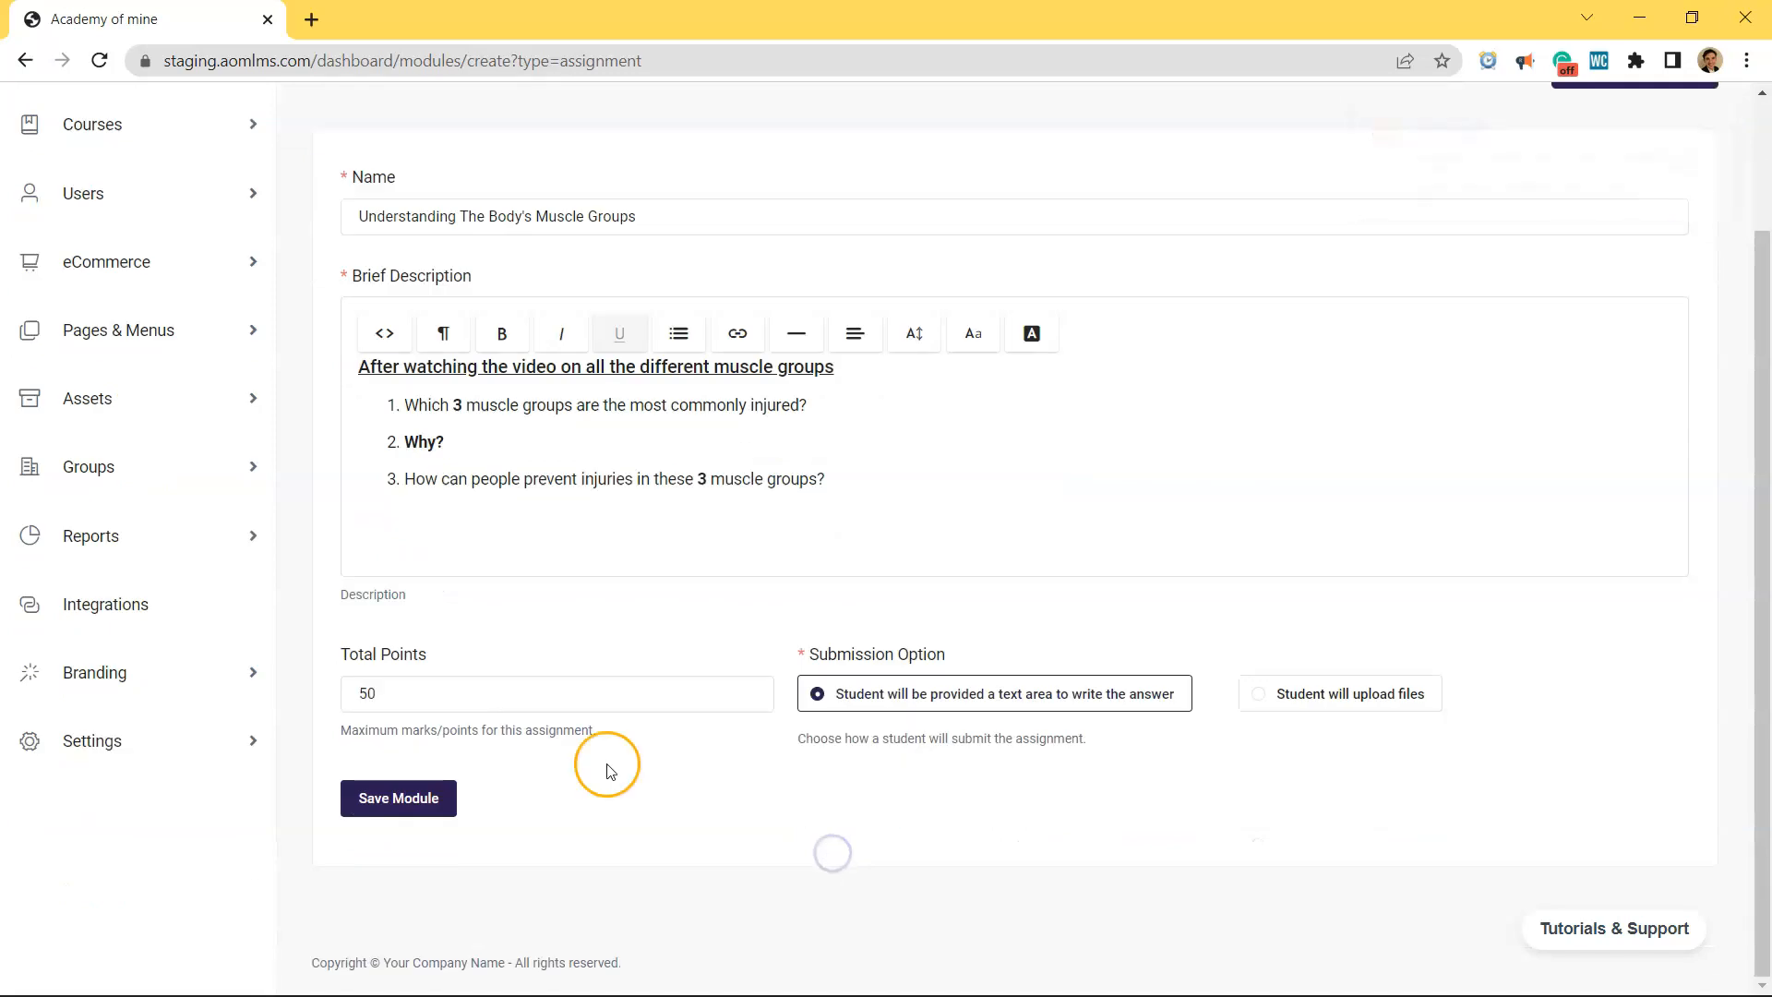
{"action": "left_click", "coordinate": [415, 809]}
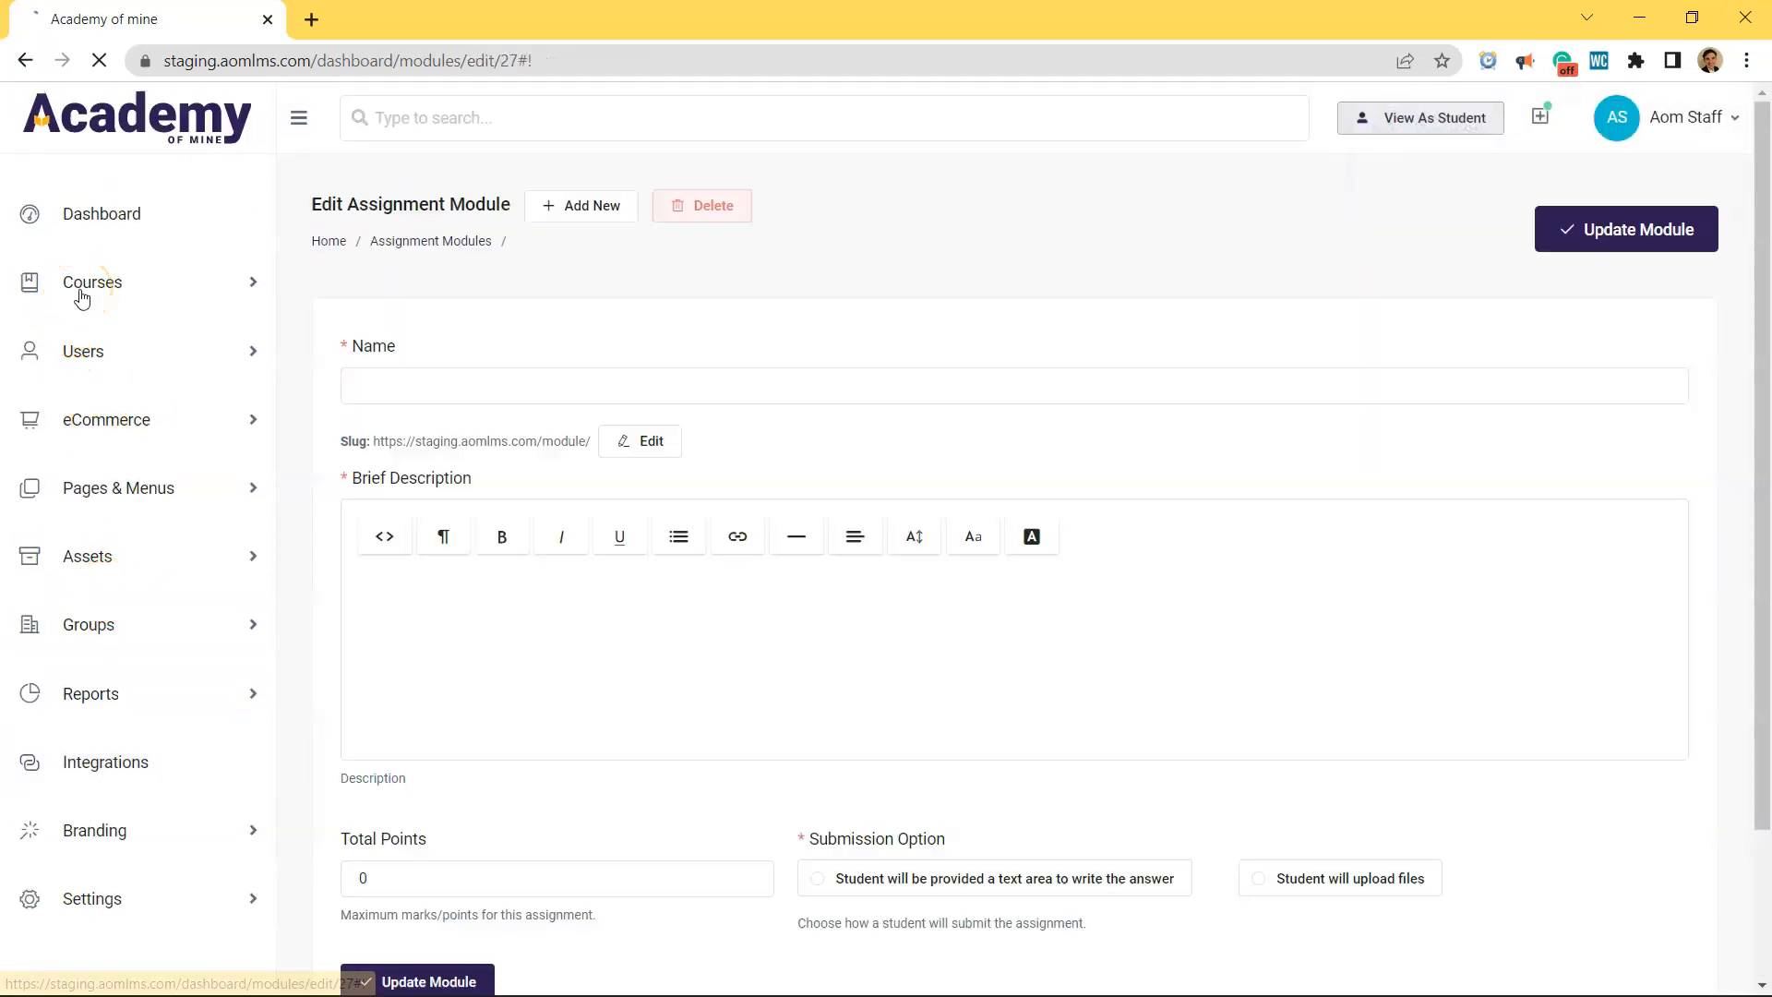
- Open the Introduction to Continuing Education course for editing from the course list
{"action": "left_click", "coordinate": [81, 291]}
{"action": "left_click", "coordinate": [129, 390]}
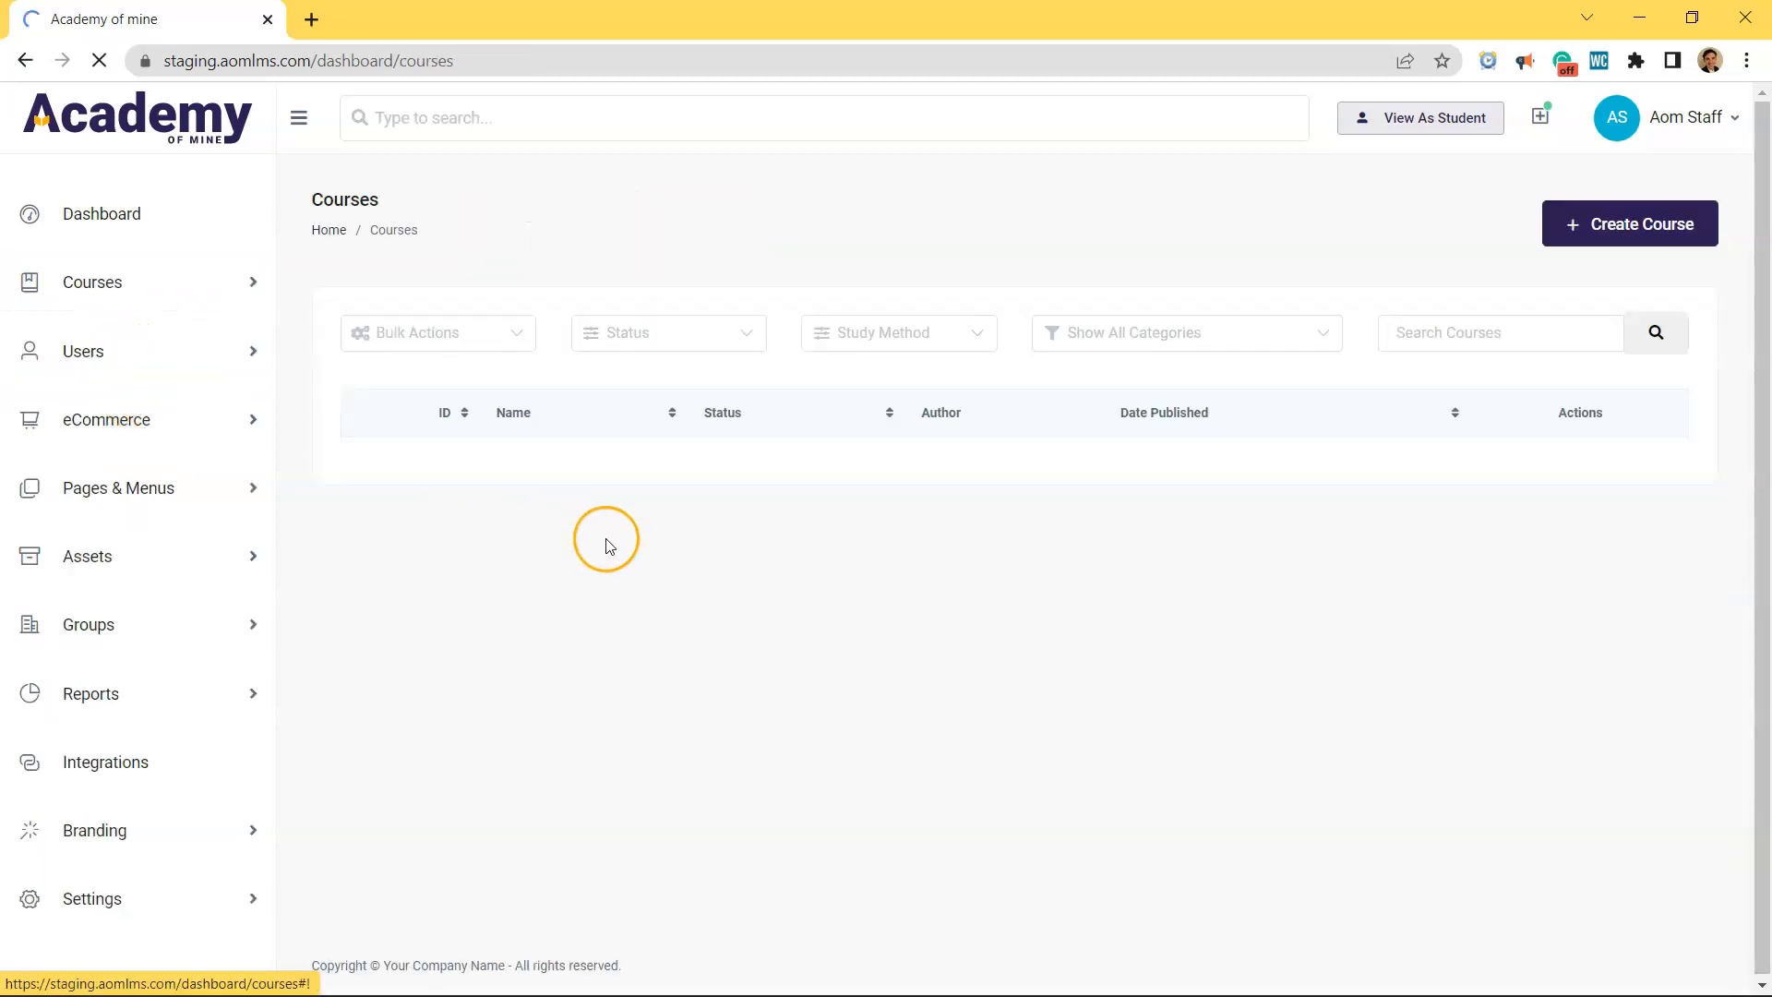
{"action": "scroll", "coordinate": [605, 542], "scroll_direction": "down", "scroll_amount": 8}
{"action": "scroll", "coordinate": [606, 541], "scroll_direction": "down", "scroll_amount": 1}
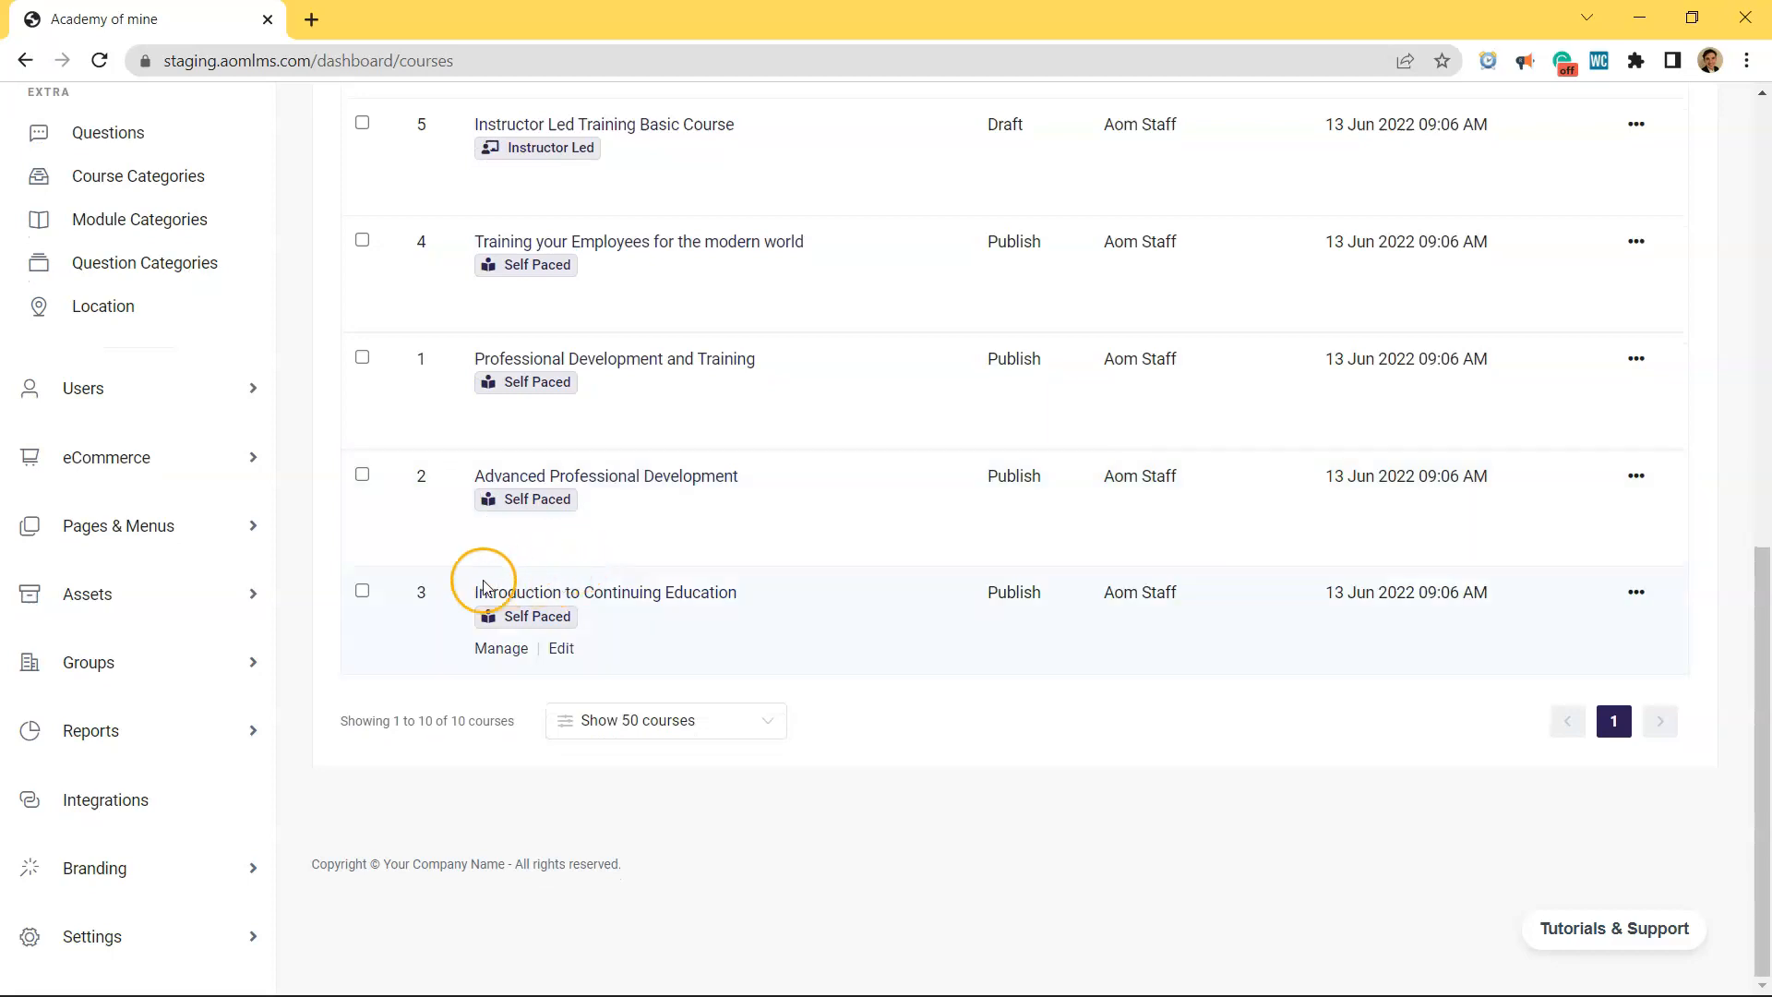
{"action": "left_click", "coordinate": [562, 649]}
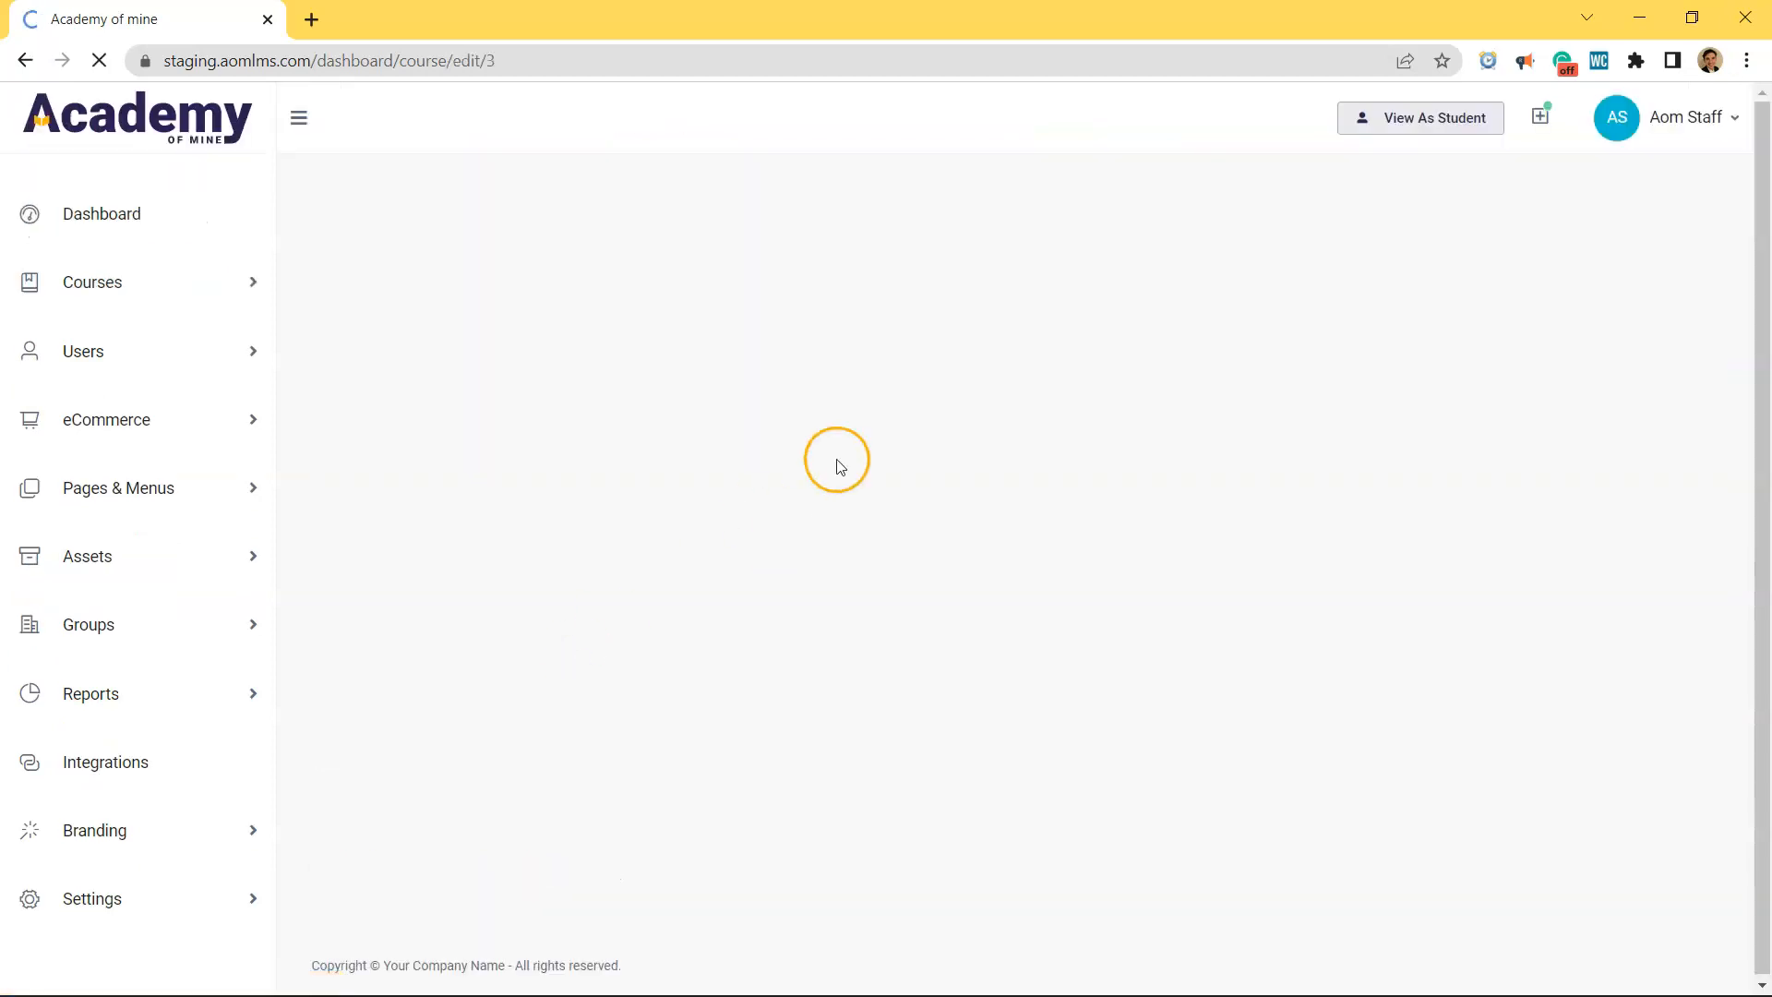
- Add the existing assignment module "Understanding The Body's Muscle Groups" to the course's curriculum, finding it with "understanding"
{"action": "left_click", "coordinate": [842, 360]}
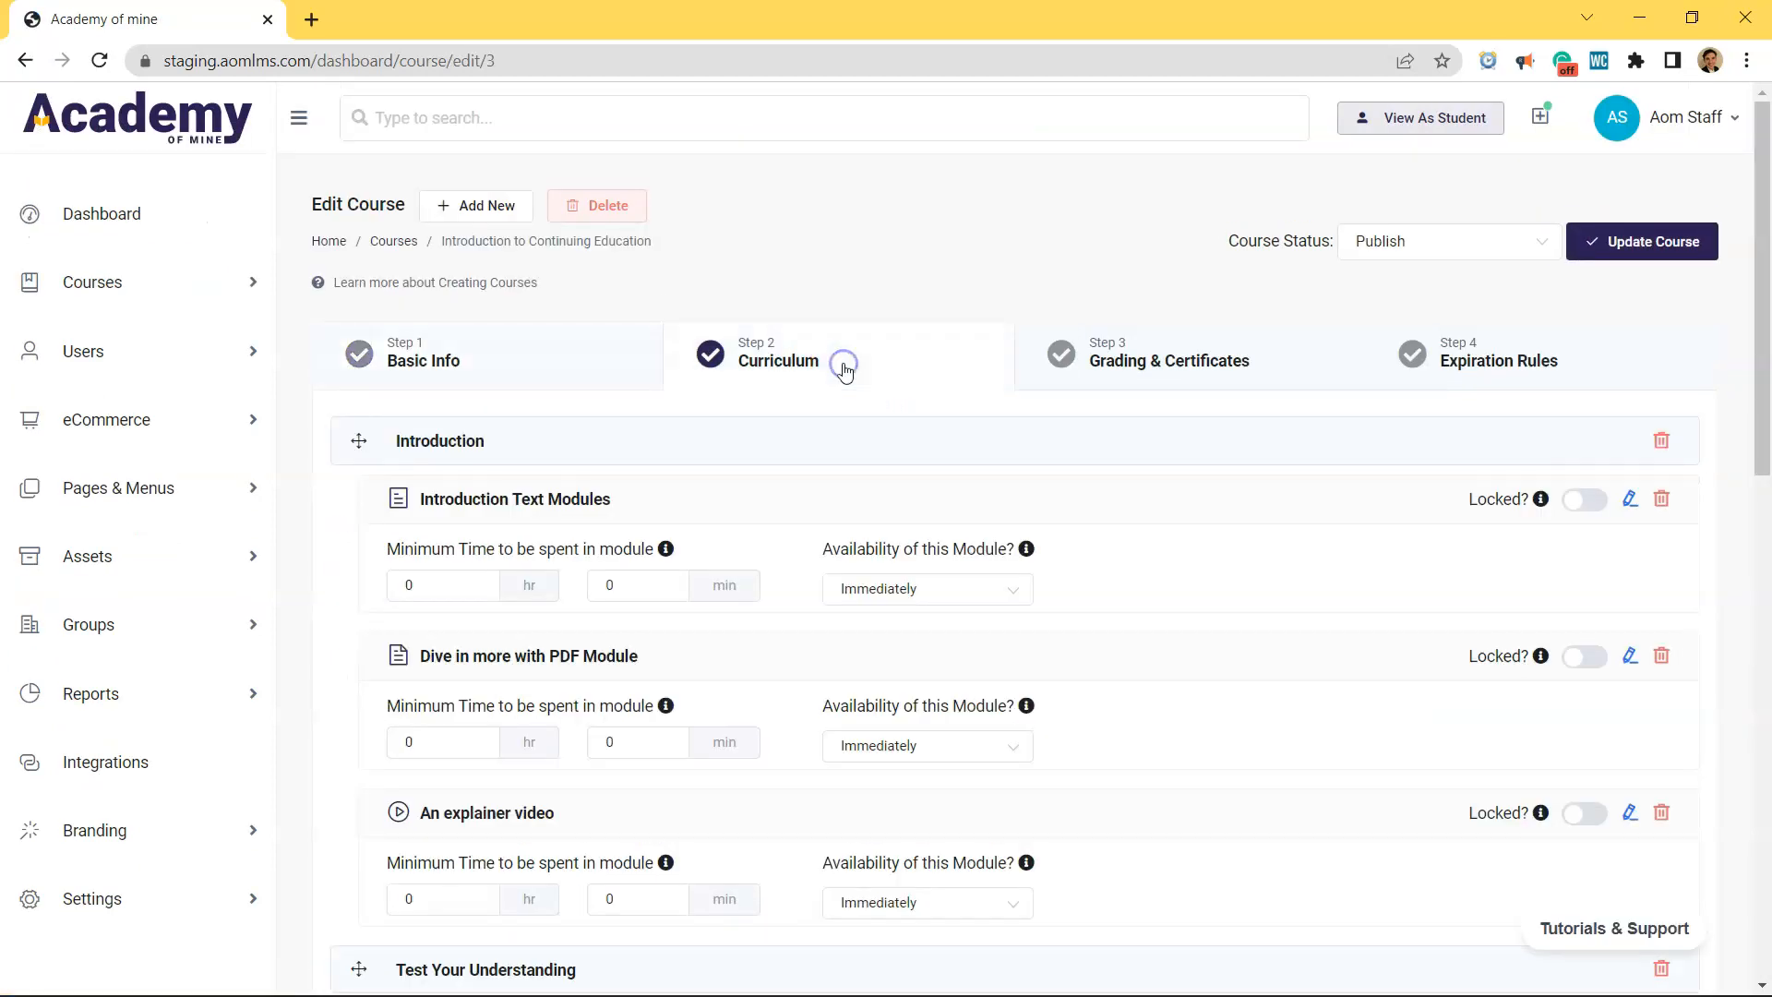
{"action": "scroll", "coordinate": [842, 368], "scroll_direction": "down", "scroll_amount": 13}
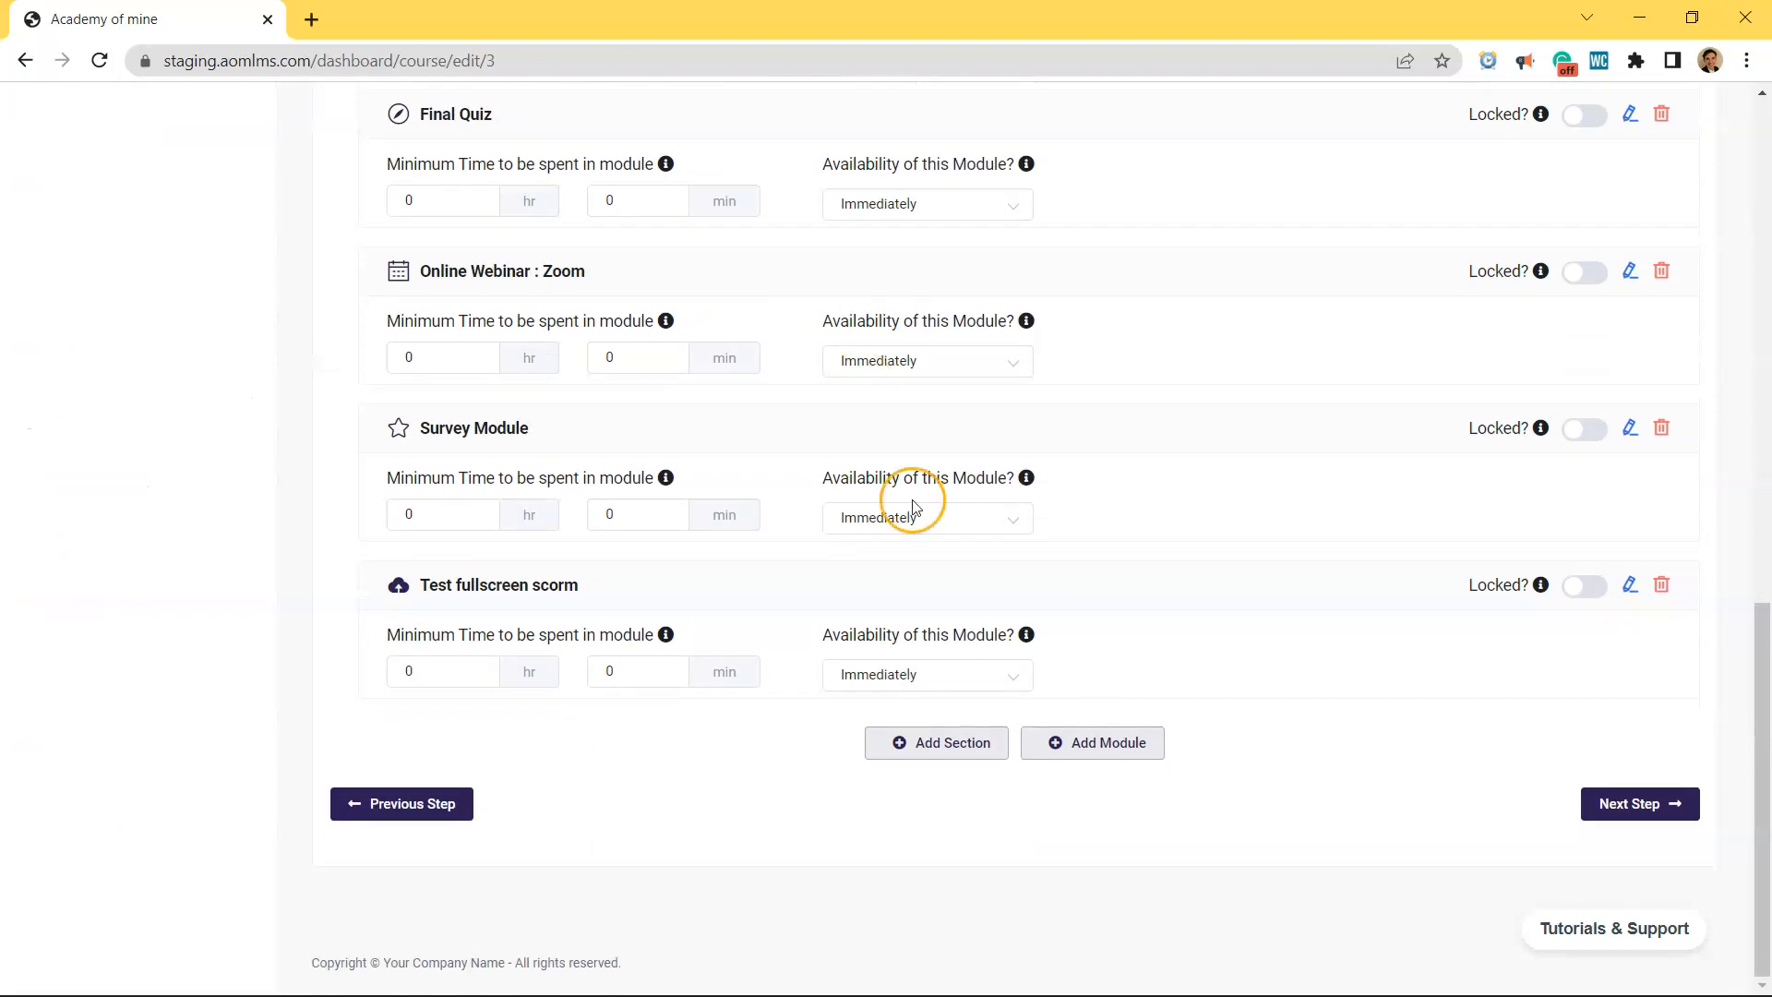
{"action": "left_click", "coordinate": [1062, 763]}
{"action": "left_click", "coordinate": [1206, 853]}
{"action": "type", "text": "understanding"}
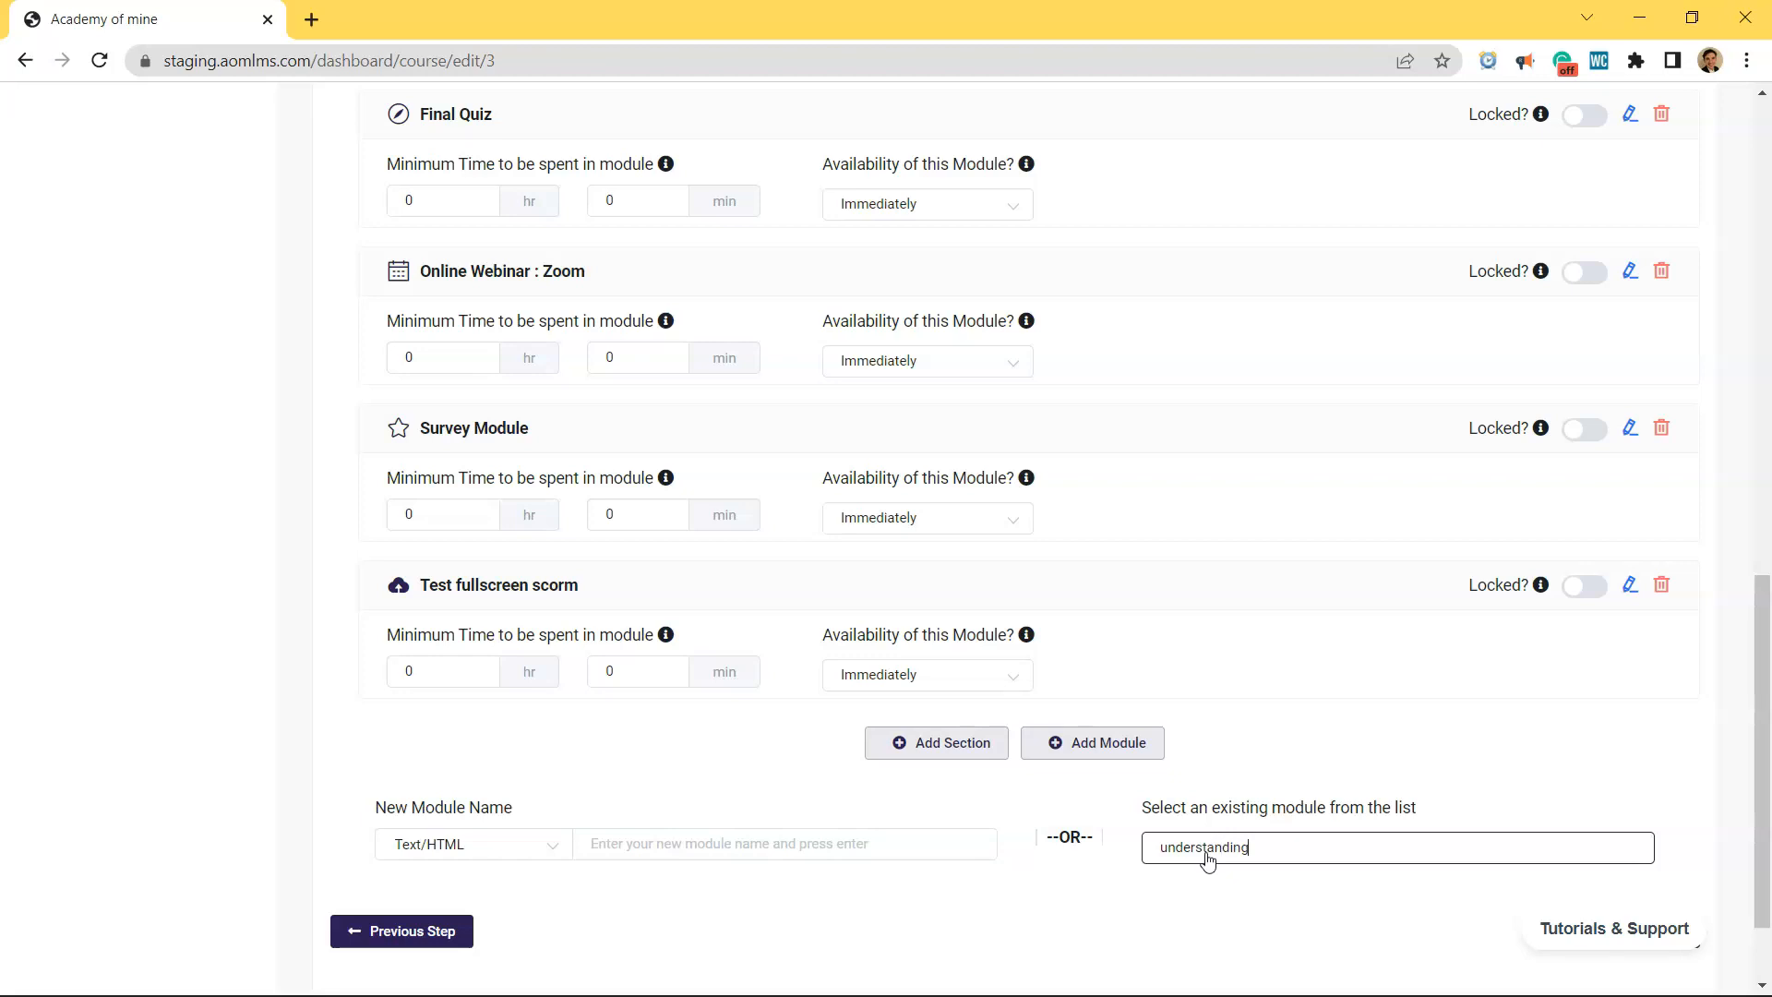
{"action": "left_click", "coordinate": [1221, 911]}
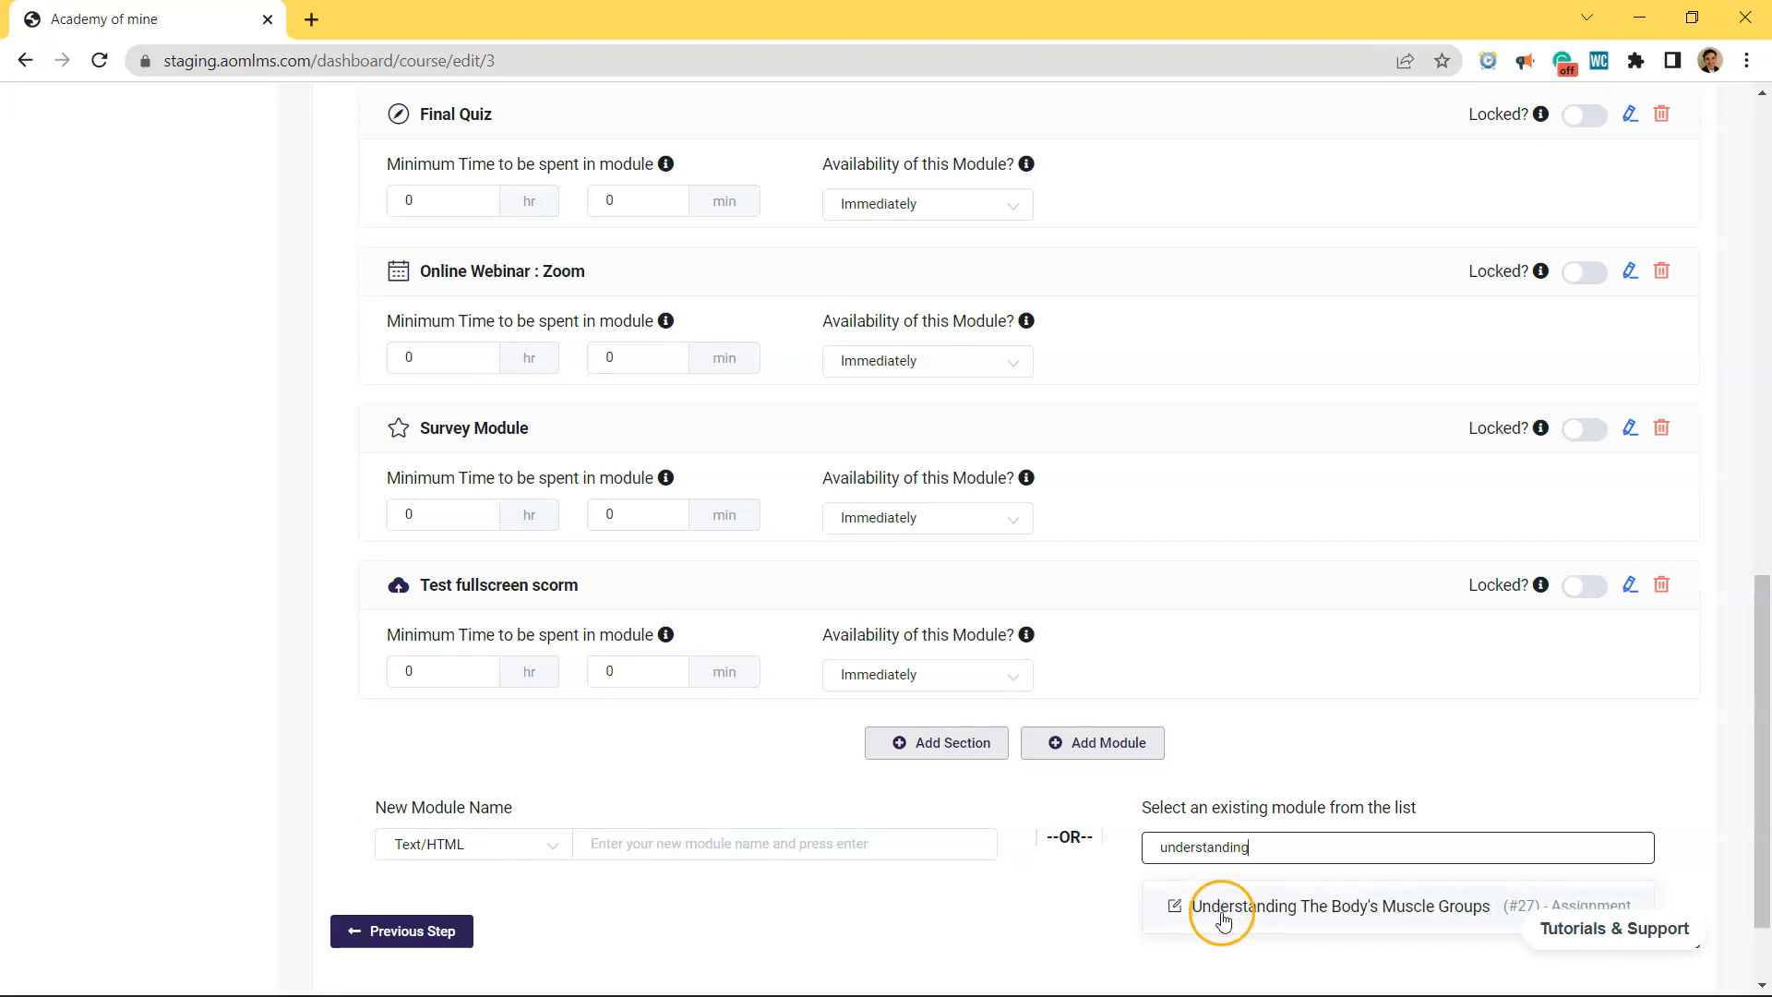
- Move the muscle groups assignment to the start of the curriculum, above the Introduction section, and update the course
{"action": "left_click_drag", "start_coordinate": [713, 818], "coordinate": [729, 499]}
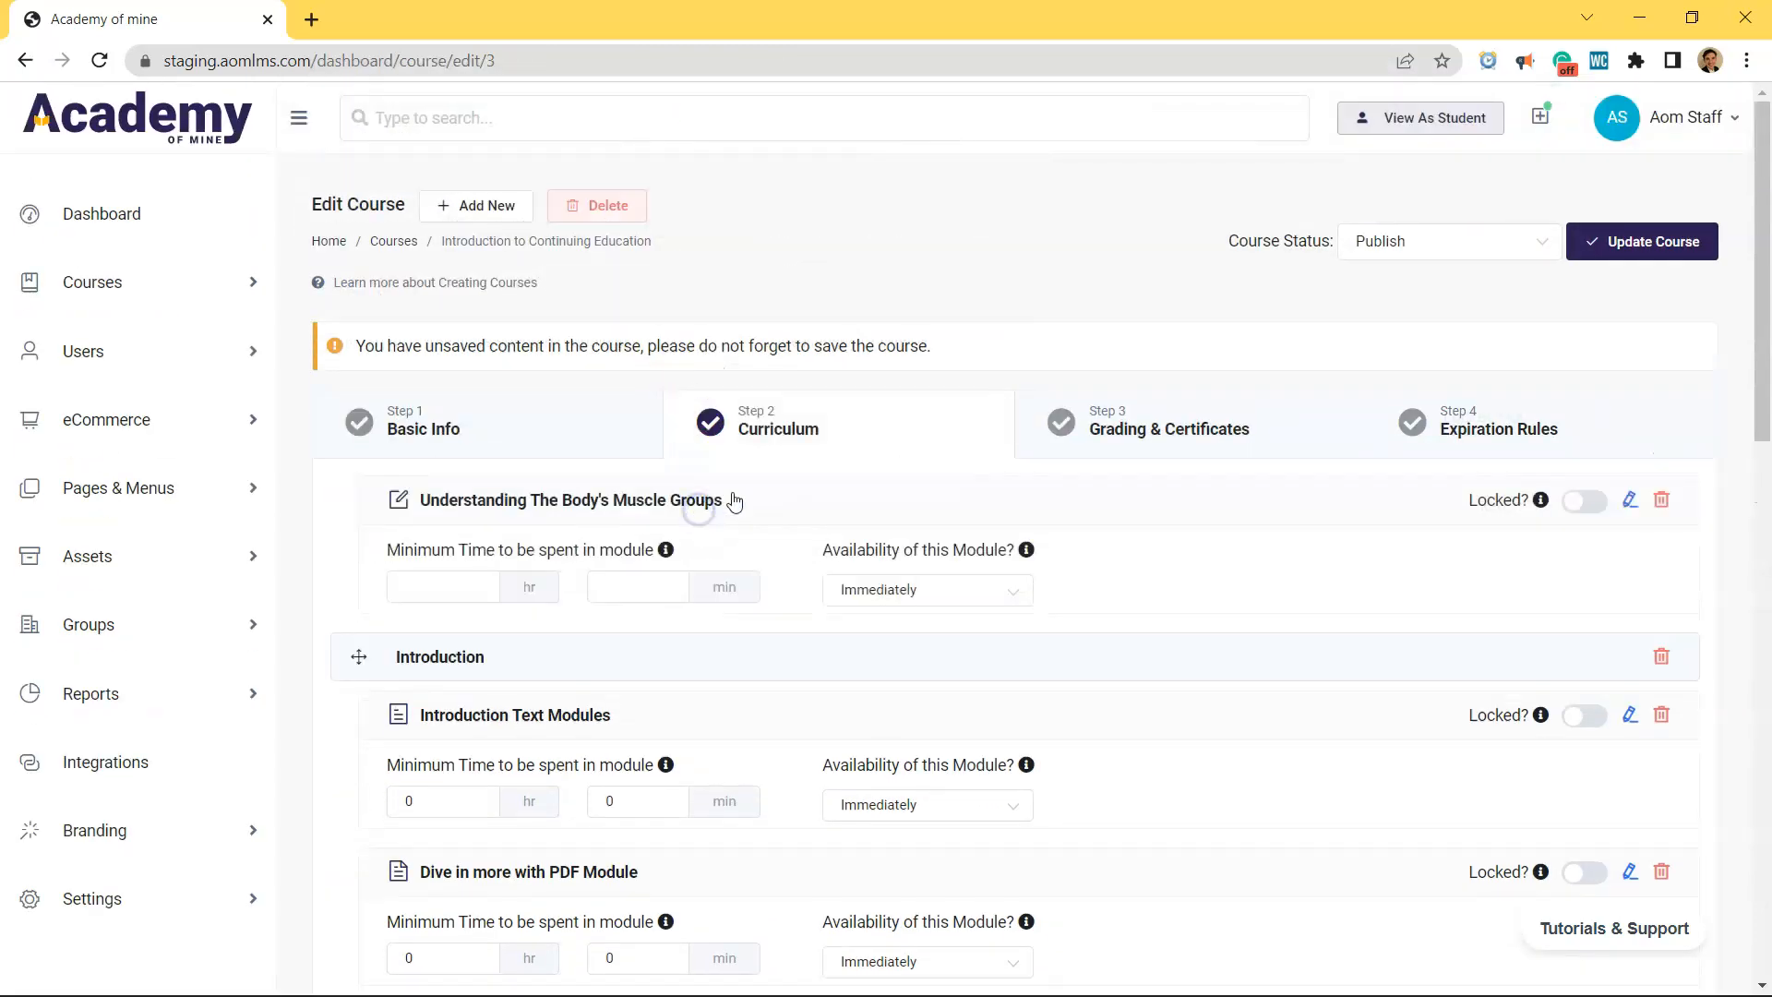
{"action": "left_click", "coordinate": [1602, 242]}
{"action": "scroll", "coordinate": [1712, 153], "scroll_direction": "down", "scroll_amount": 1}
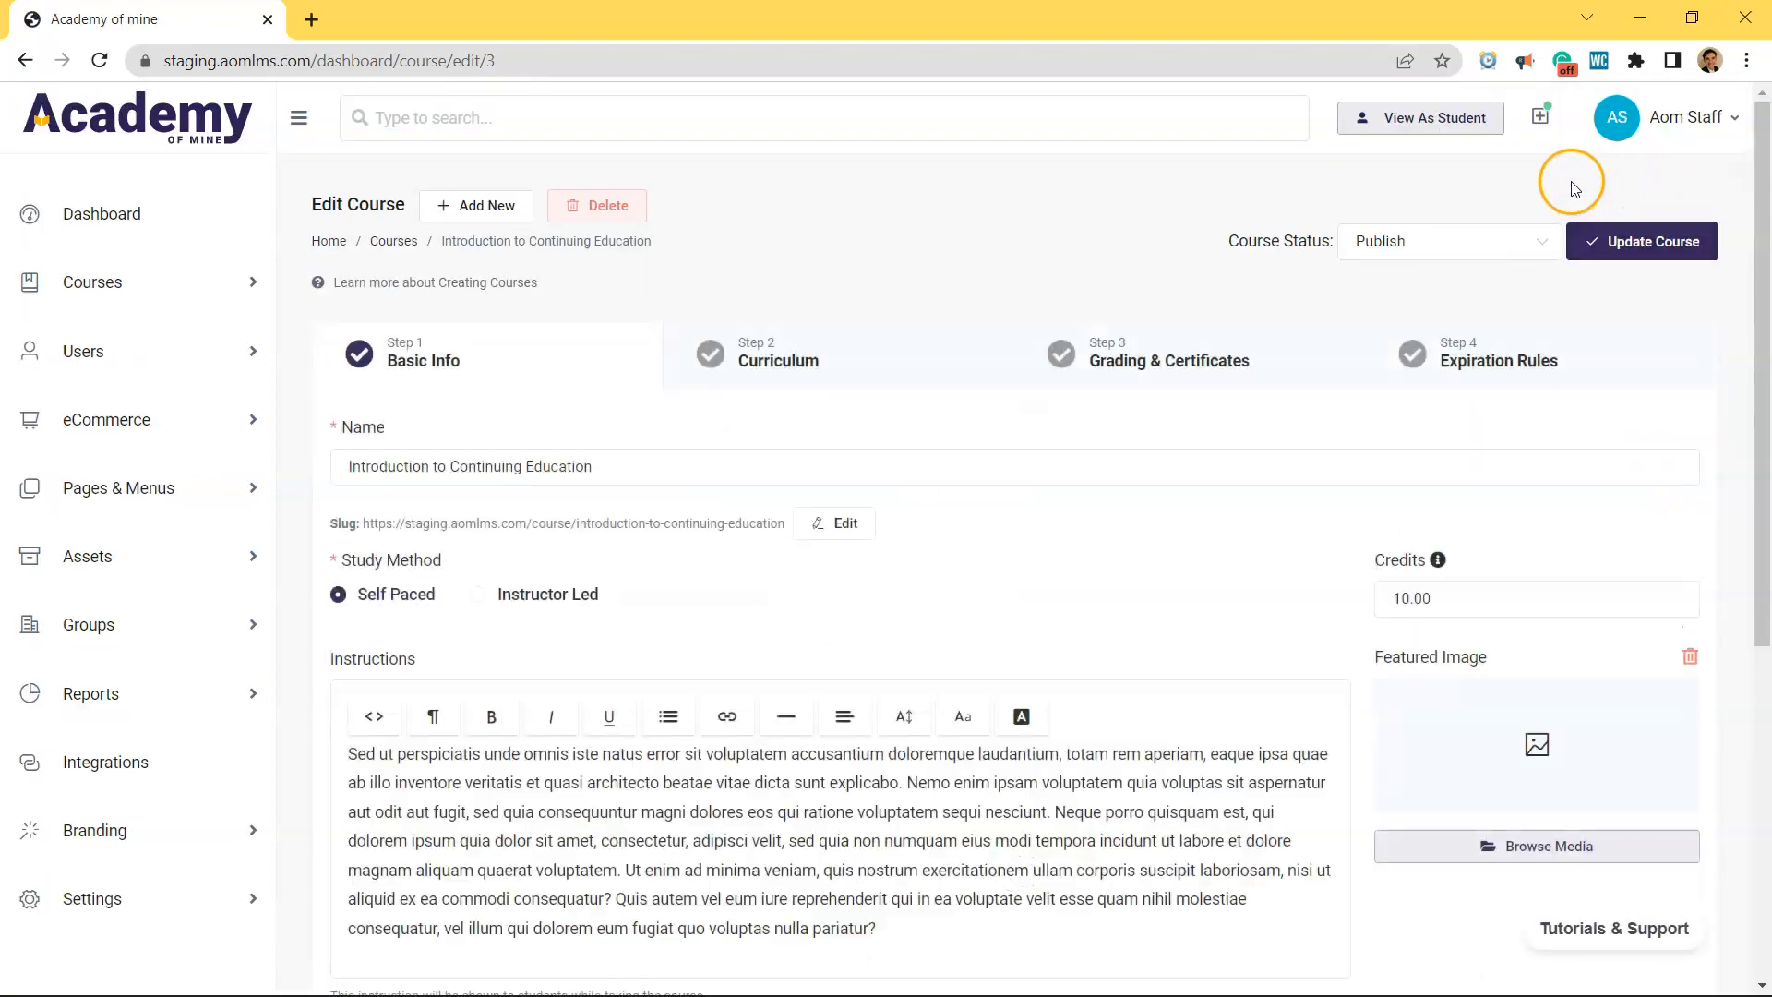
- Switch to the student view, launch the Introduction to Continuing Education course and open its "Understanding The Body's Muscle Groups" assignment
{"action": "left_click", "coordinate": [1438, 120]}
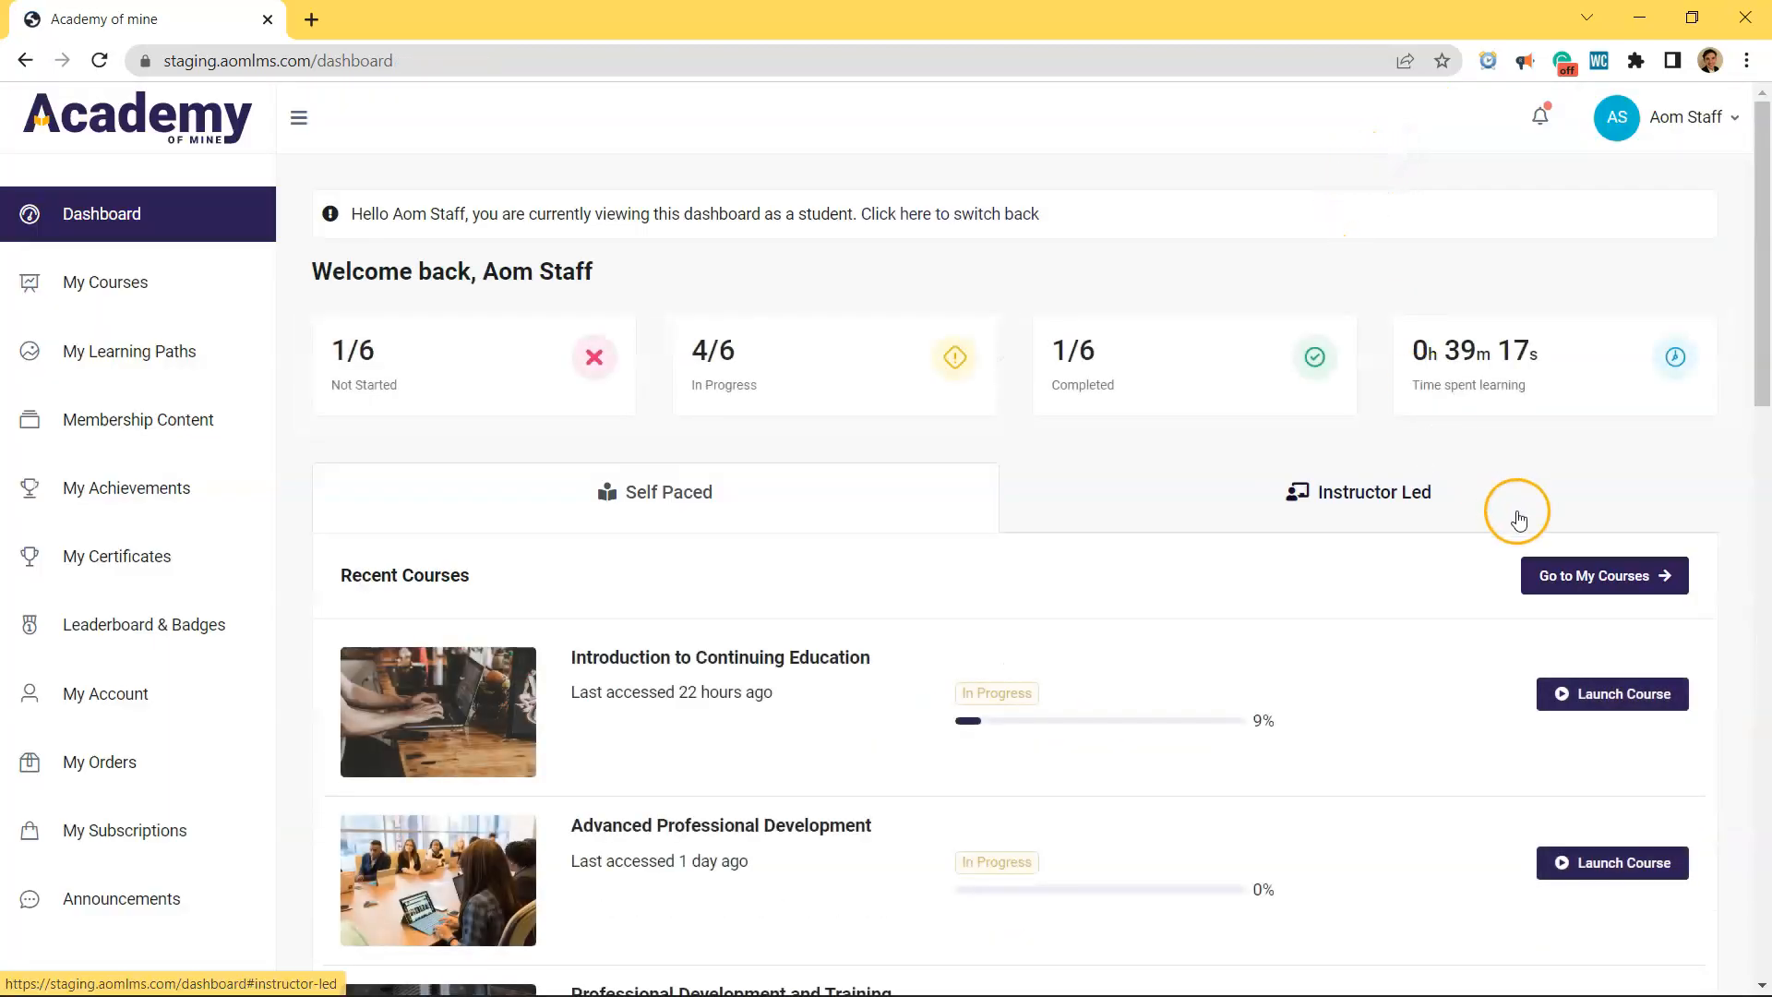
{"action": "left_click", "coordinate": [1568, 692]}
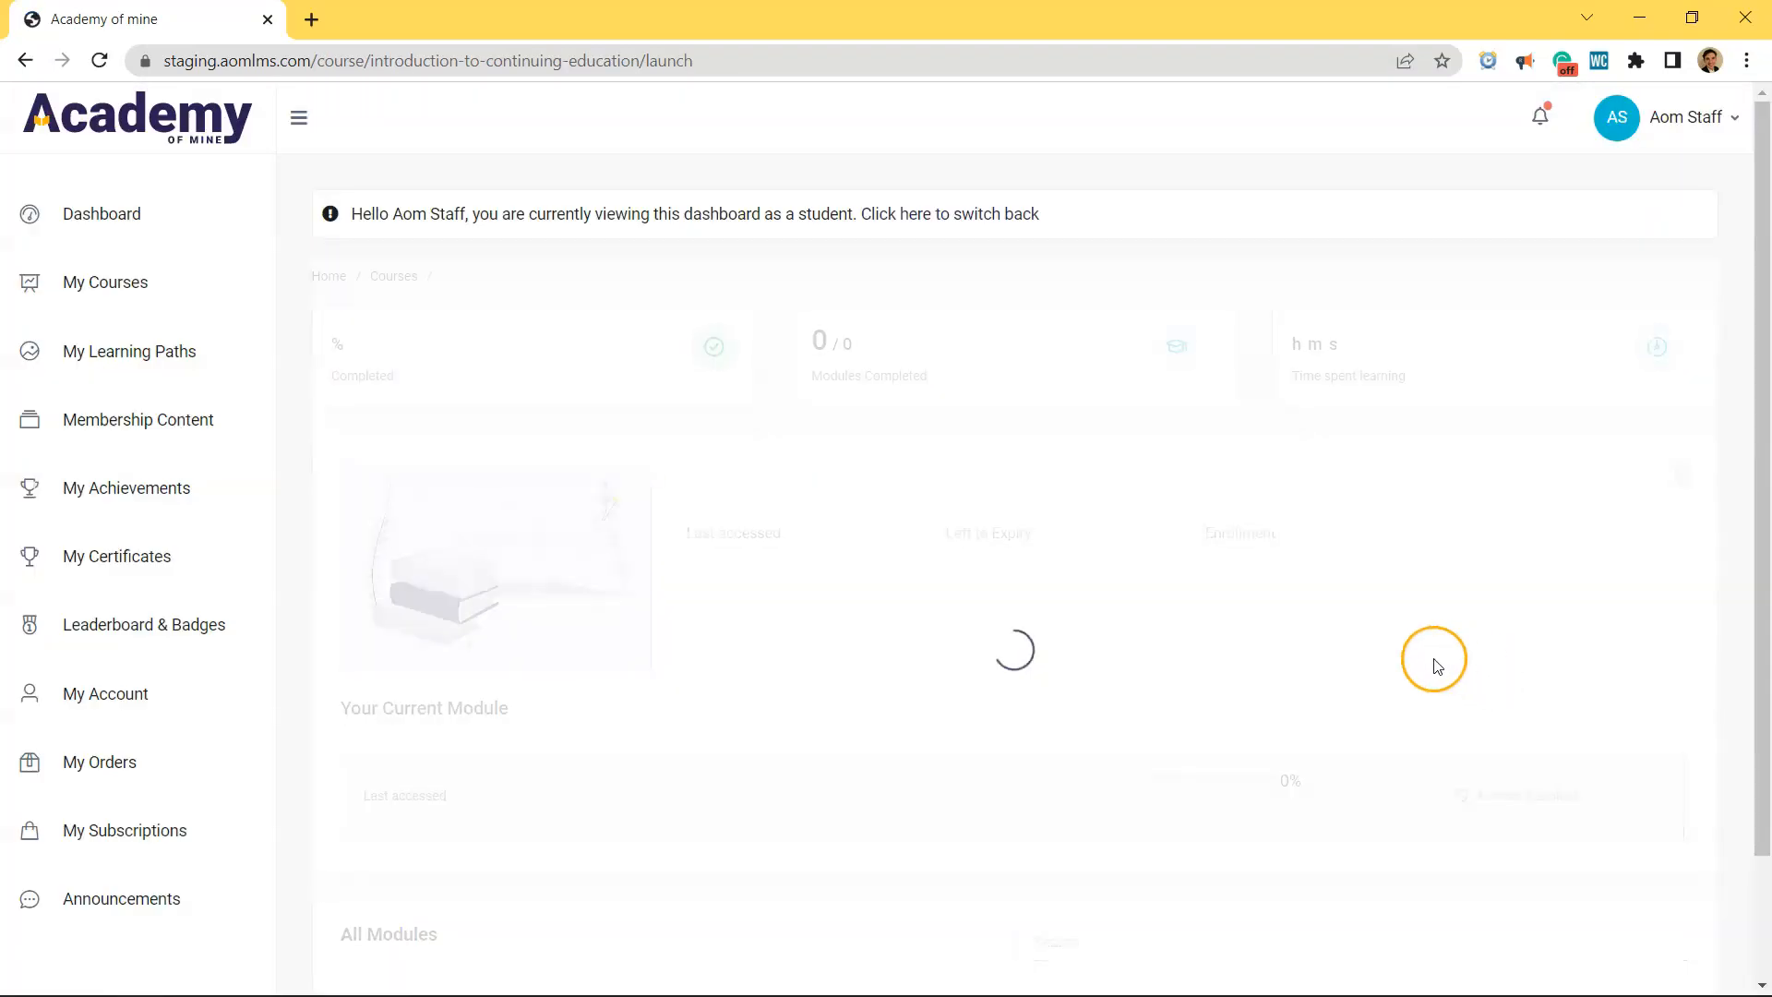
{"action": "scroll", "coordinate": [1237, 625], "scroll_direction": "down", "scroll_amount": 5}
{"action": "left_click", "coordinate": [1436, 501]}
- Answer the first two questions in the submission with "Back, Abs, Chest." and "Because those are the three biggest muscle groups in the body."
{"action": "left_click", "coordinate": [494, 600]}
{"action": "type", "text": "Back, Abs, Chest"}
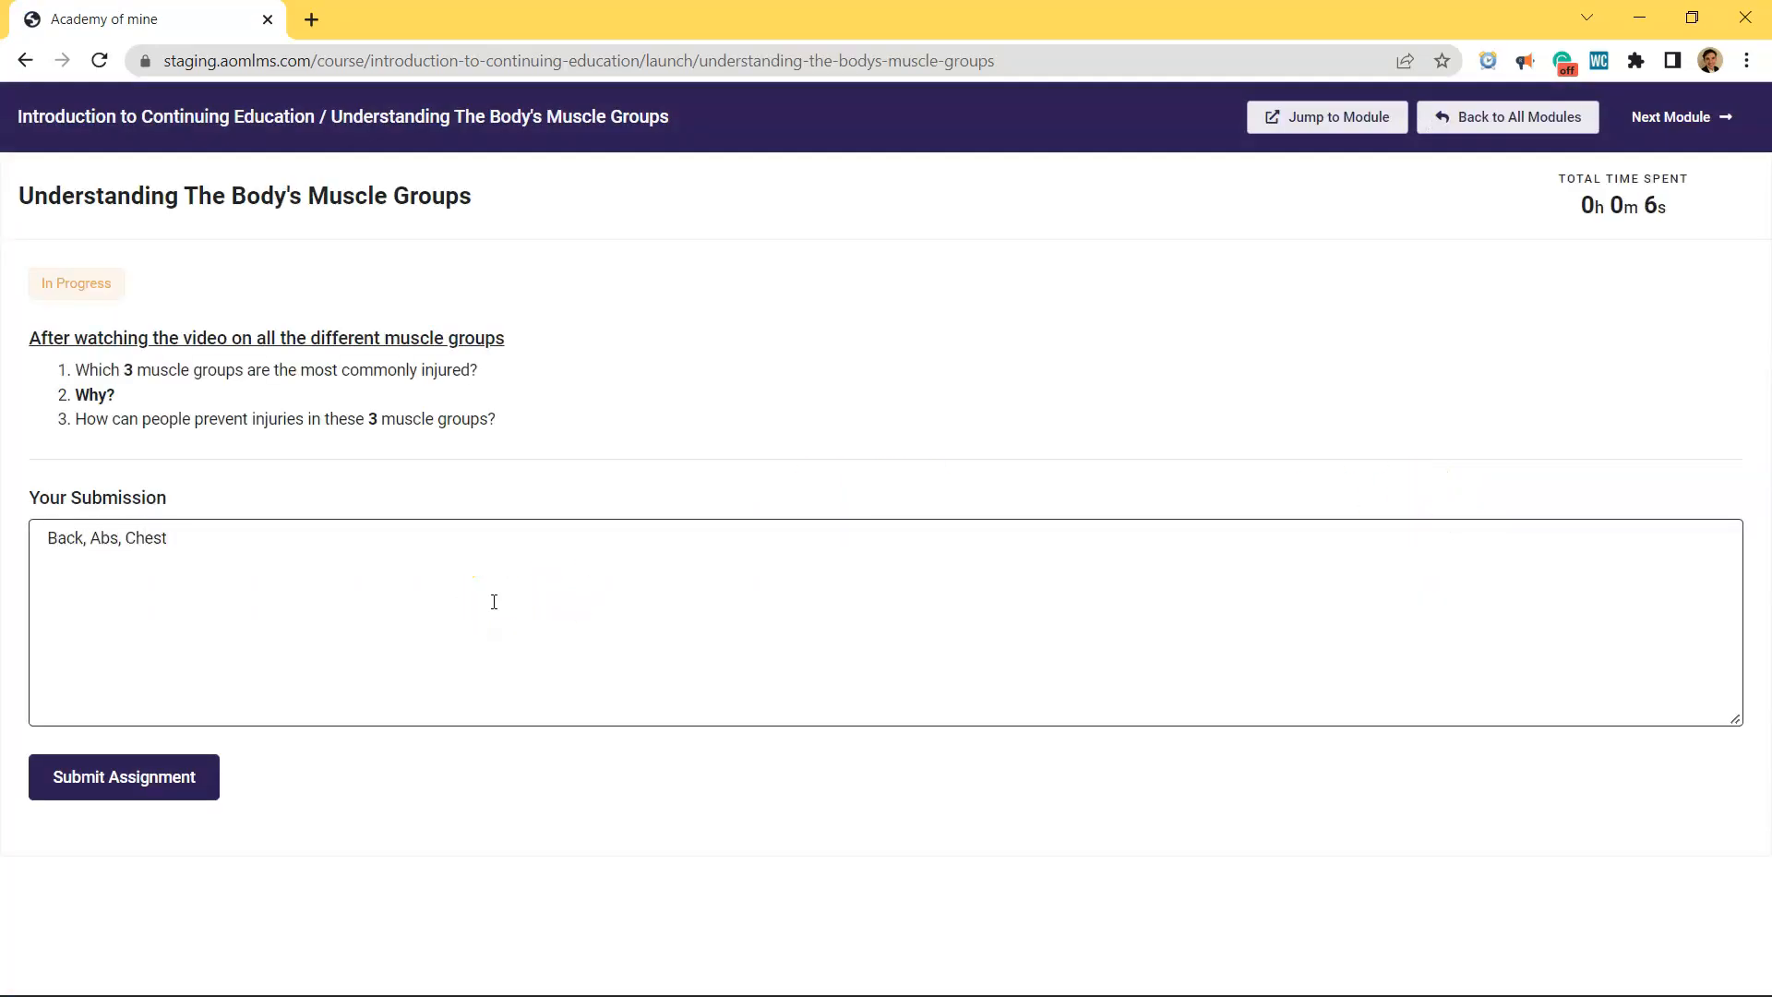
{"action": "type", "text": "."}
{"action": "key", "text": "Return"}
{"action": "key", "text": "Return"}
{"action": "type", "text": "Because those are the three biggest muscle groups in the body.  "}
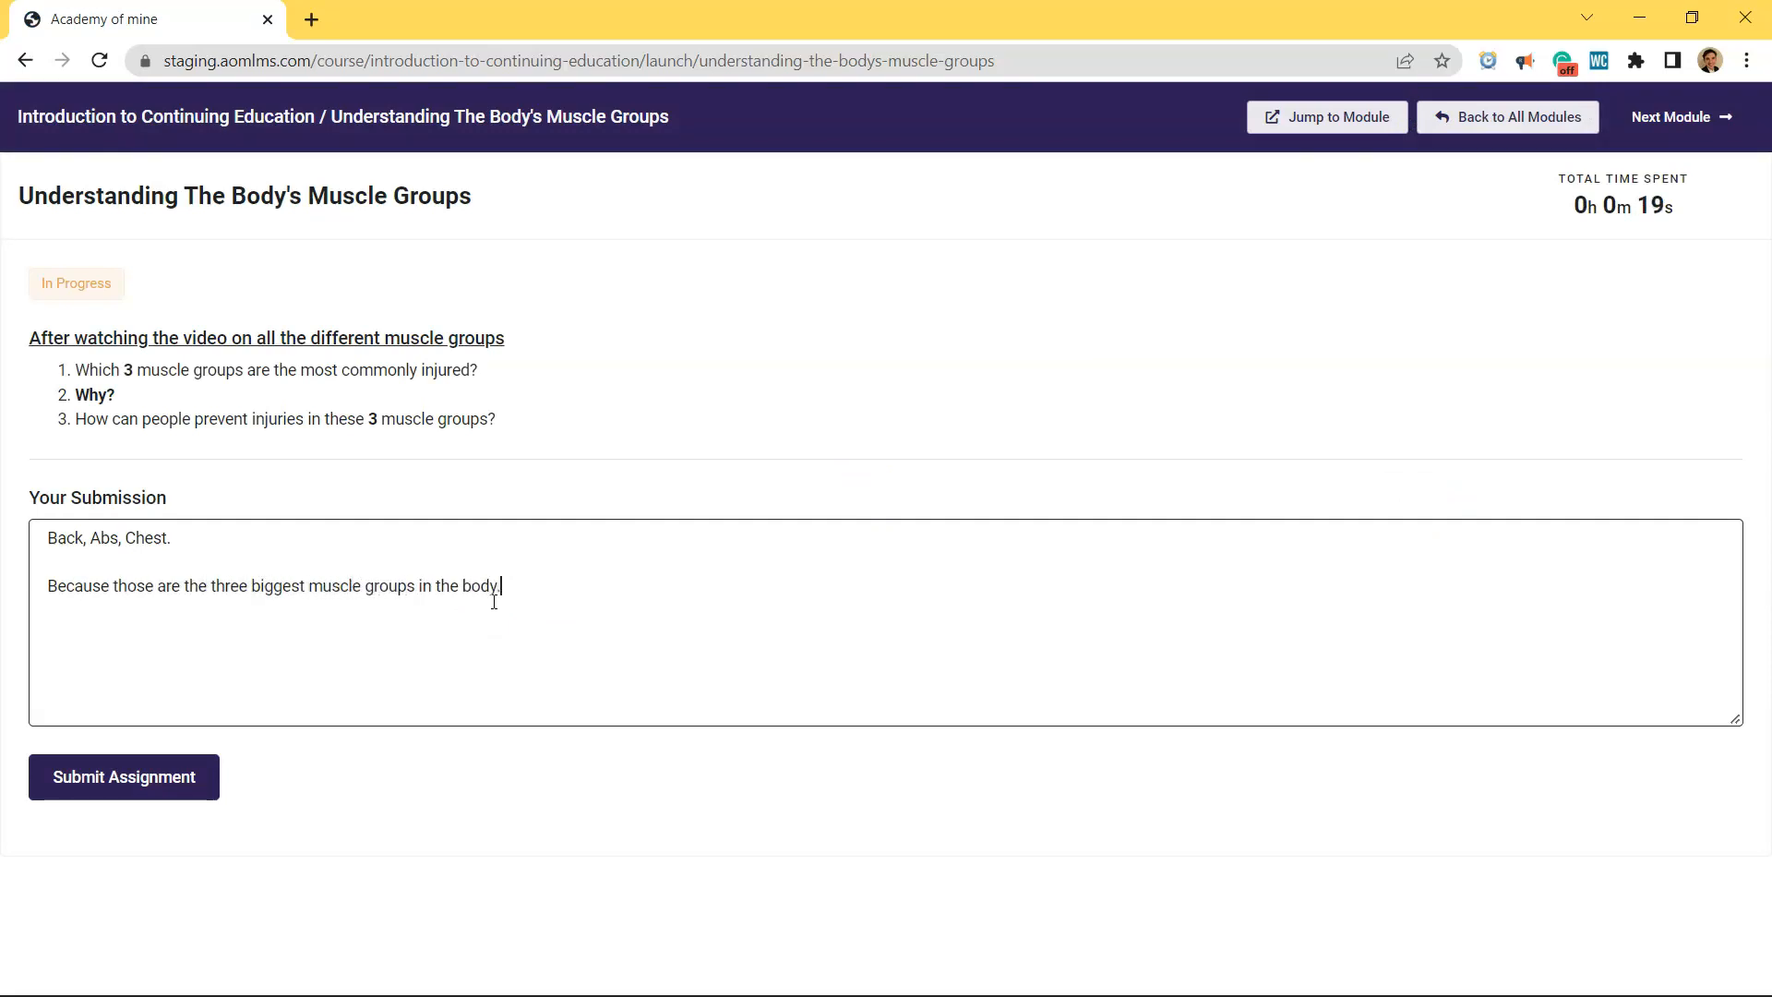
- Add the third answer "Sit-ups and planks, pushups, pullups, and other strengthening exercises.", submit the assignment and return to all modules
{"action": "type", "text": "Situps and pk"}
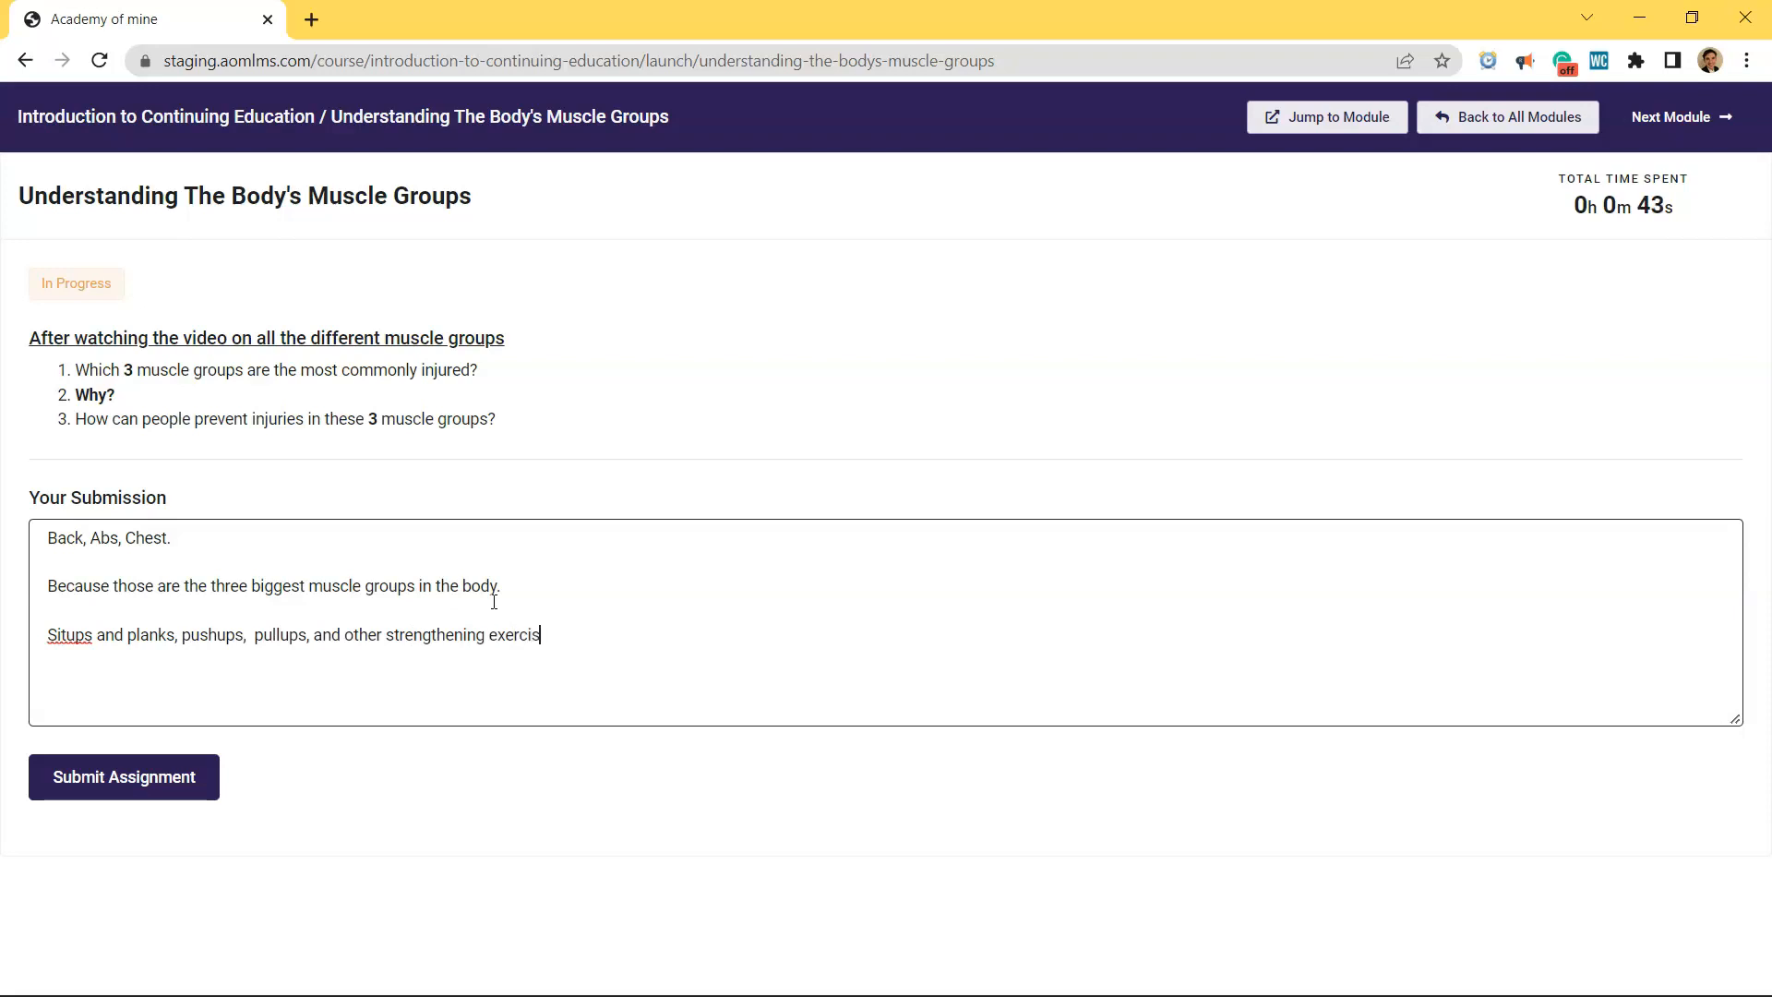
{"action": "right_click", "coordinate": [81, 634]}
{"action": "left_click", "coordinate": [150, 262]}
{"action": "left_click", "coordinate": [146, 777]}
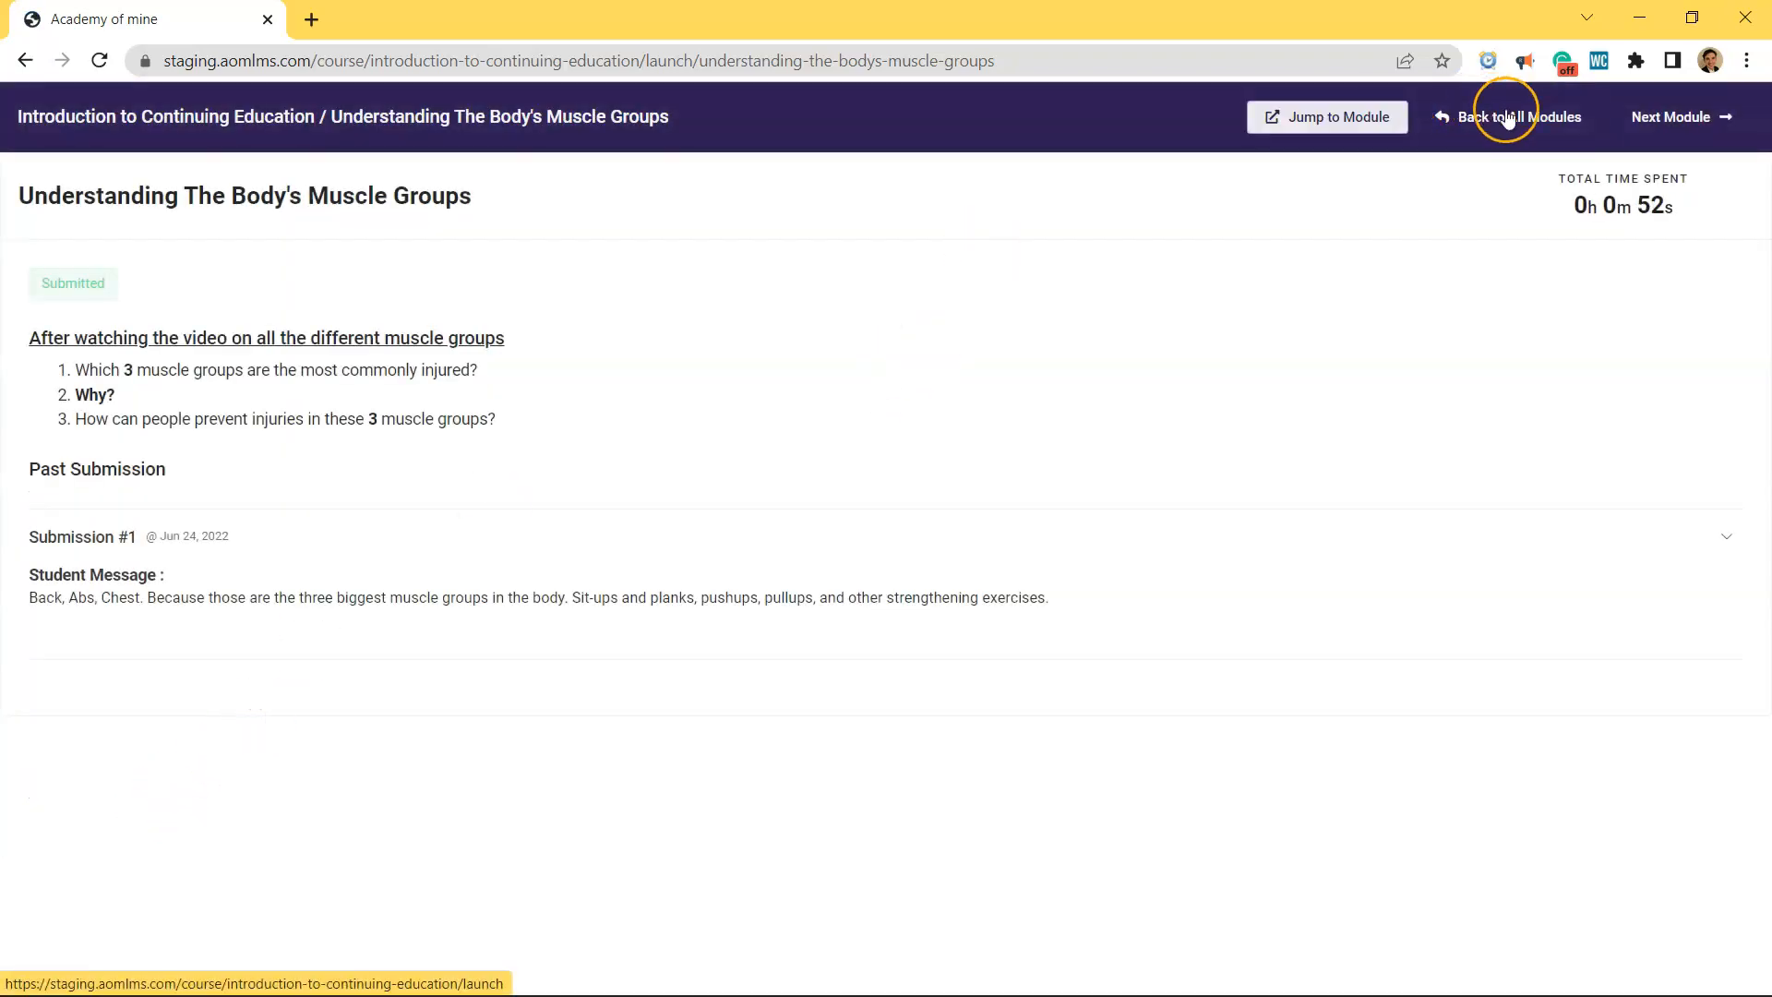
{"action": "left_click", "coordinate": [1474, 113]}
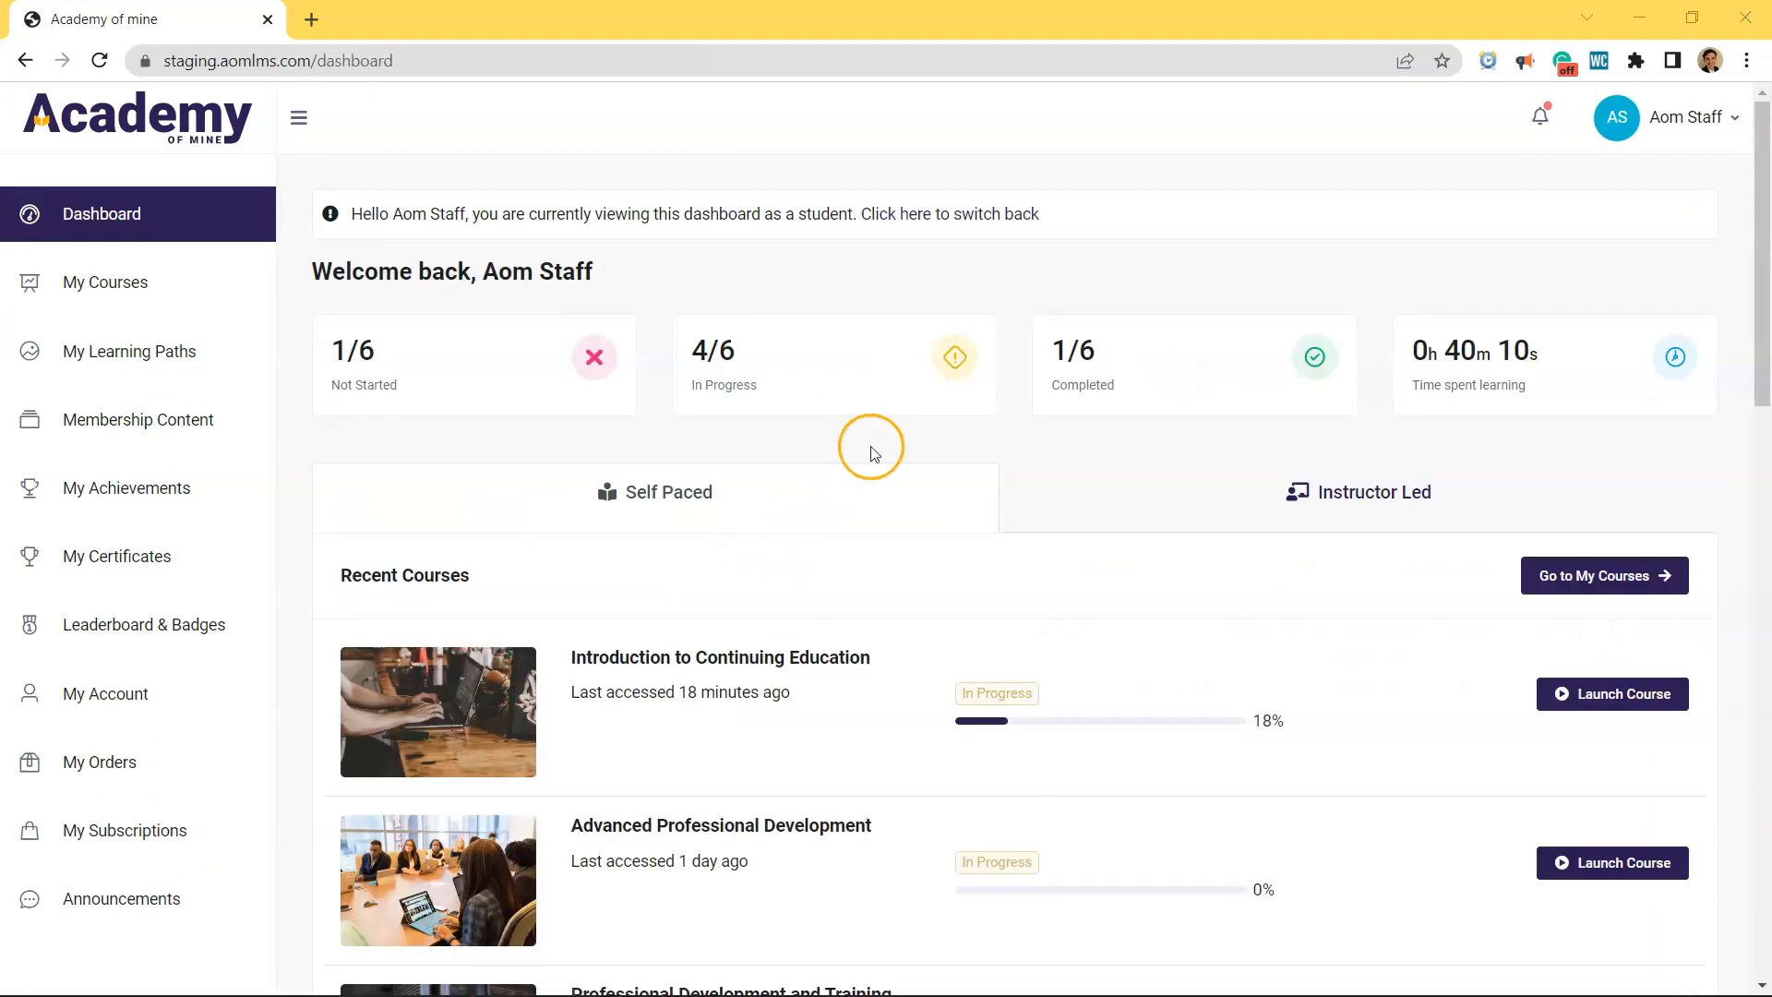
- Switch back to the staff view and review the muscle groups submission's evaluation form from the Introduction to Continuing Education course's pending submissions
{"action": "left_click", "coordinate": [967, 214]}
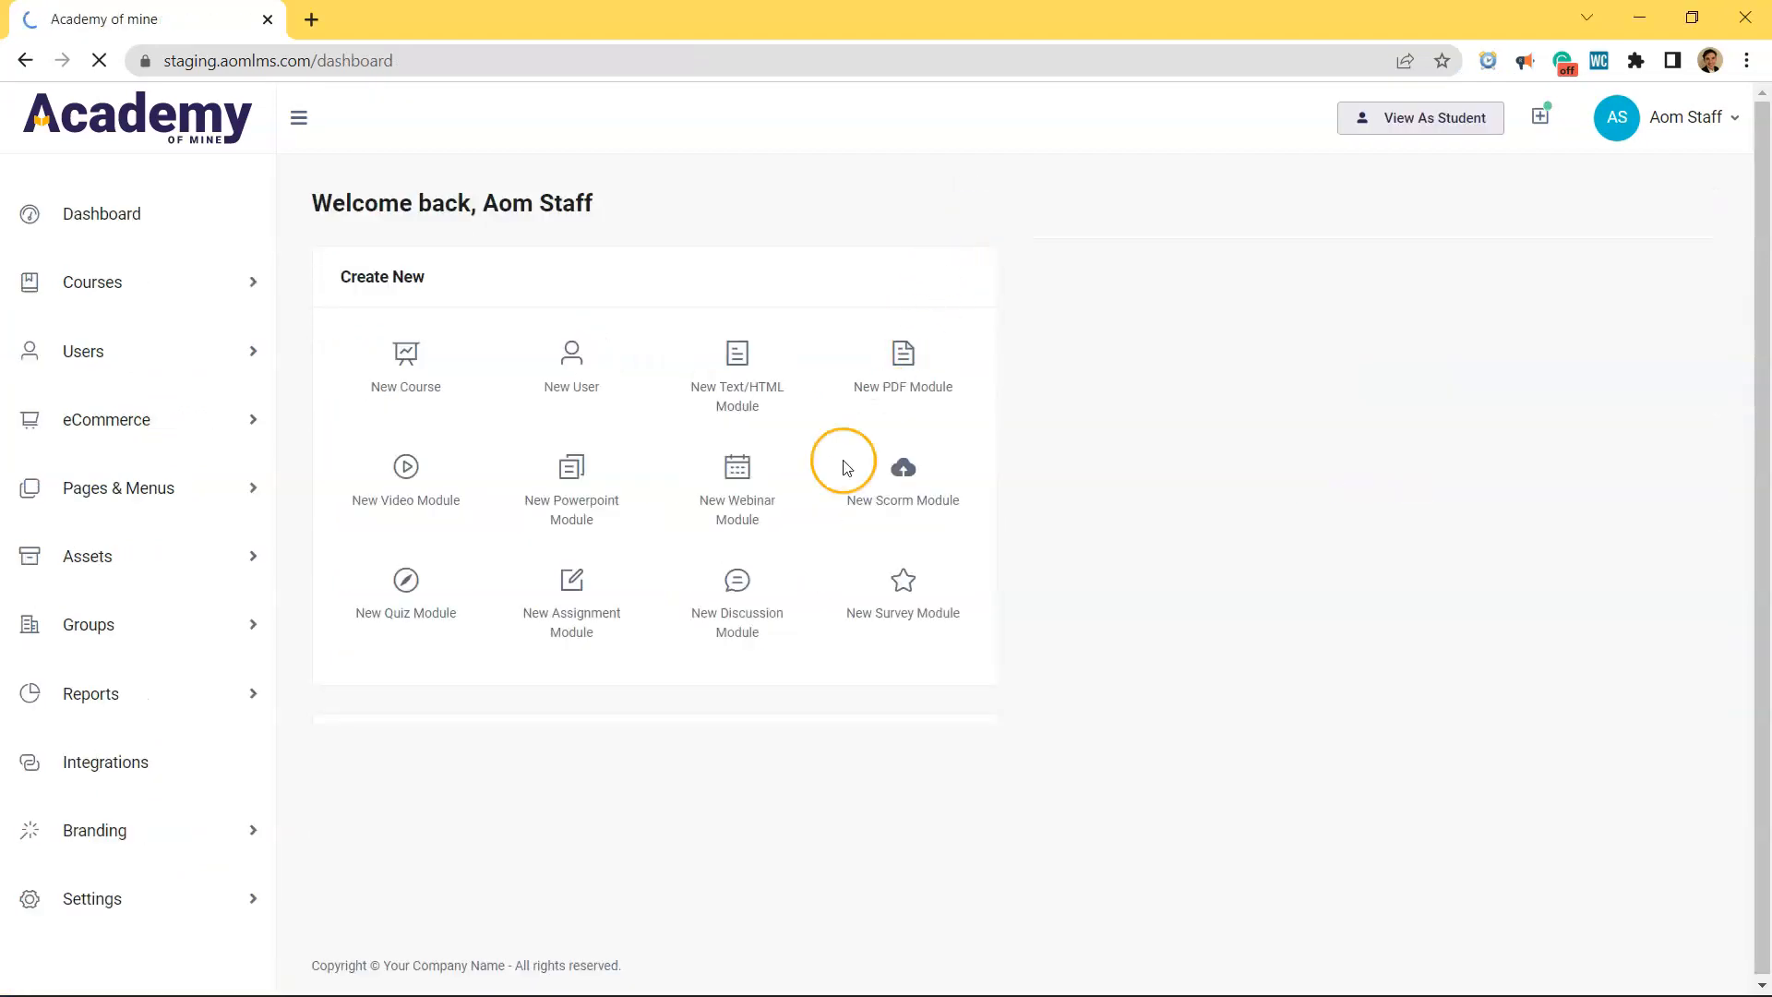
{"action": "scroll", "coordinate": [641, 709], "scroll_direction": "down", "scroll_amount": 1}
{"action": "left_click", "coordinate": [723, 712]}
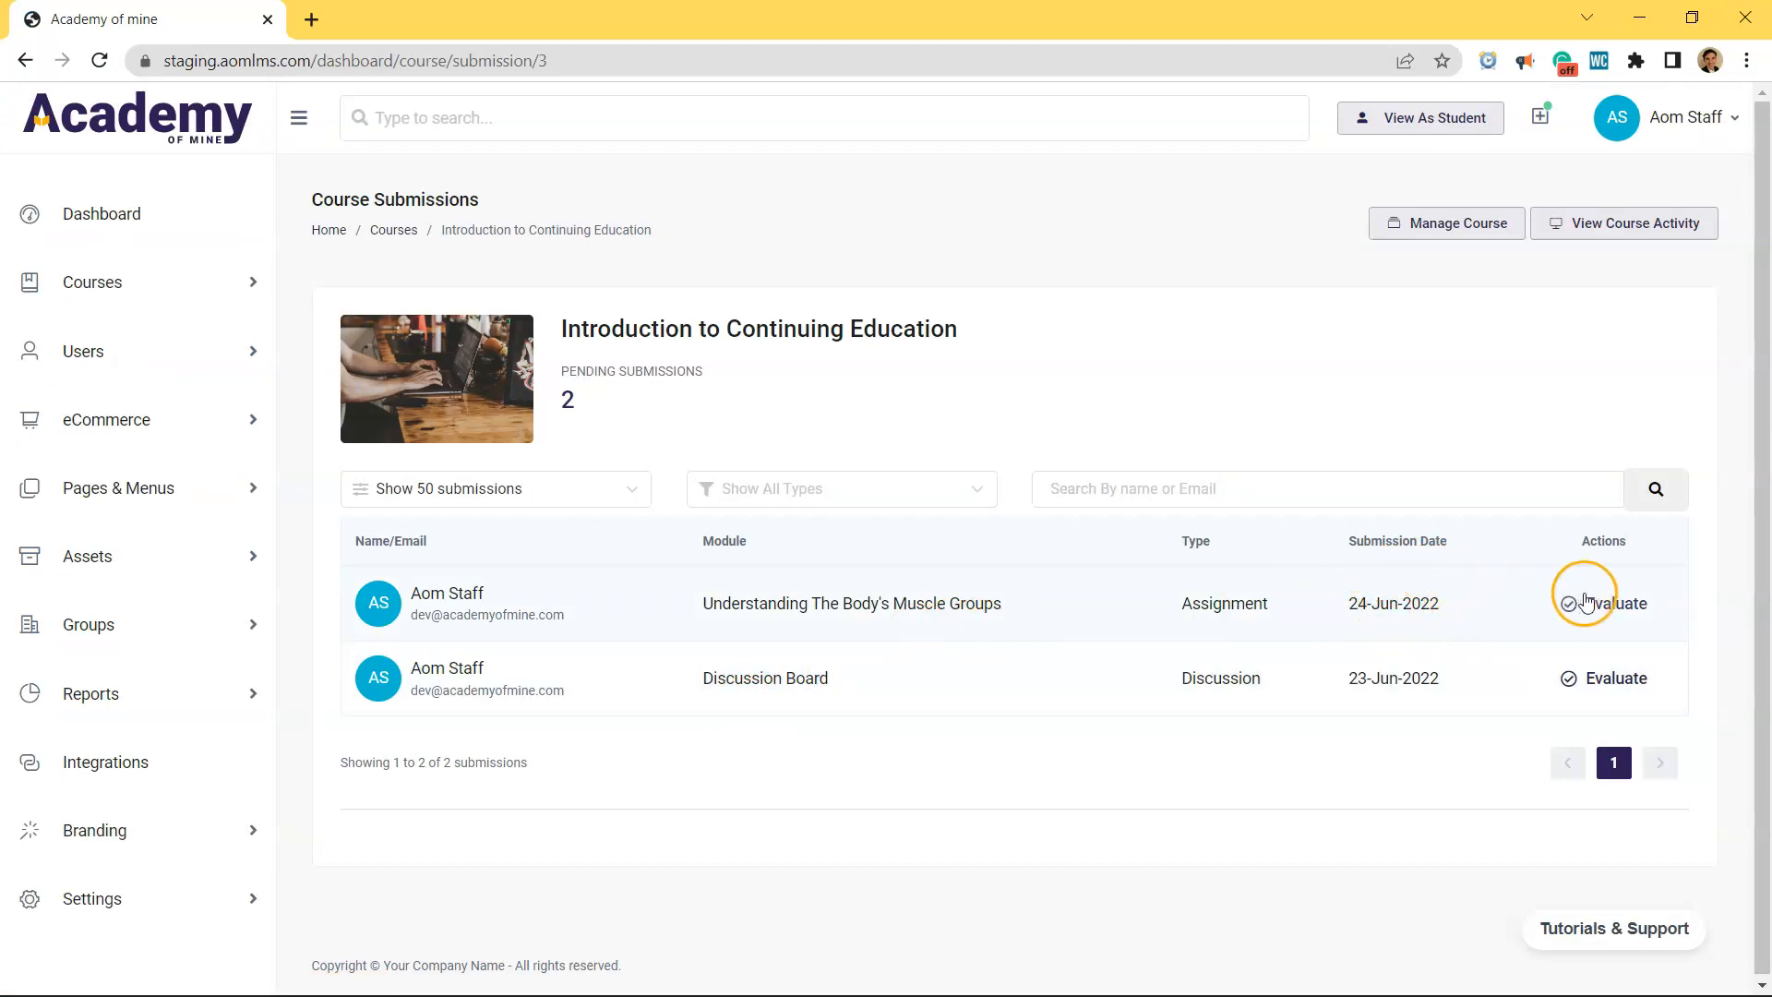
{"action": "left_click_drag", "start_coordinate": [1015, 606], "coordinate": [704, 604]}
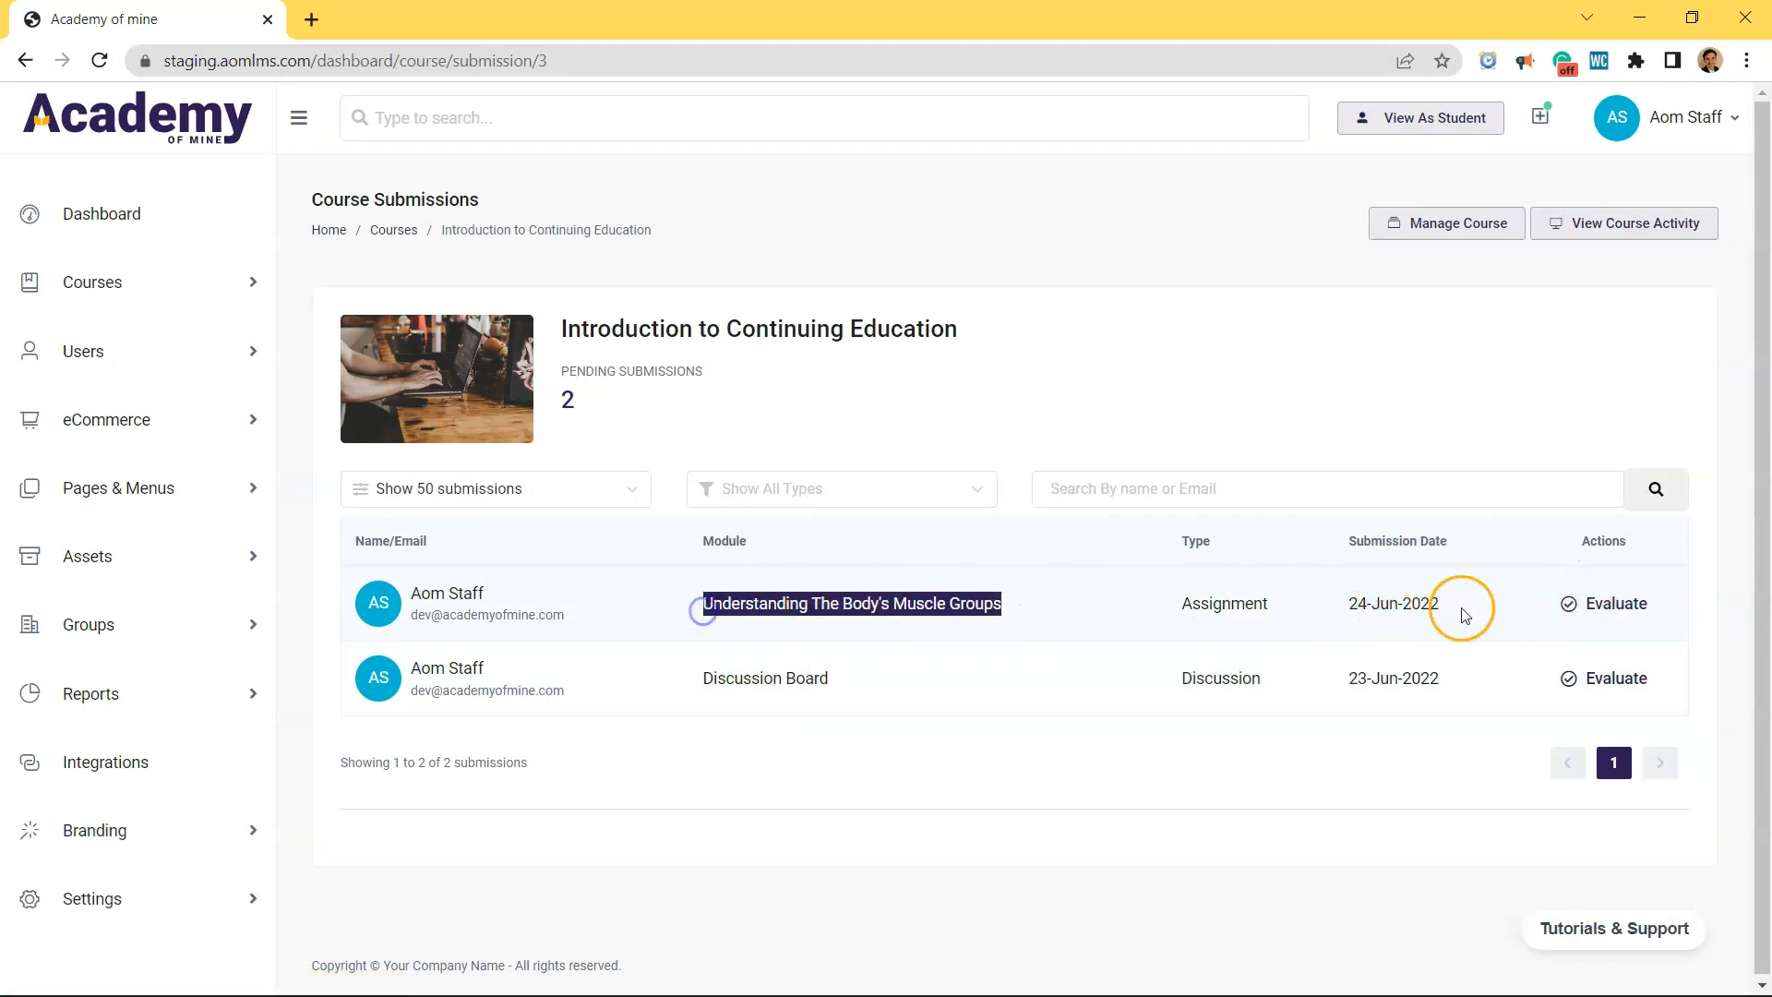
{"action": "left_click", "coordinate": [1607, 612]}
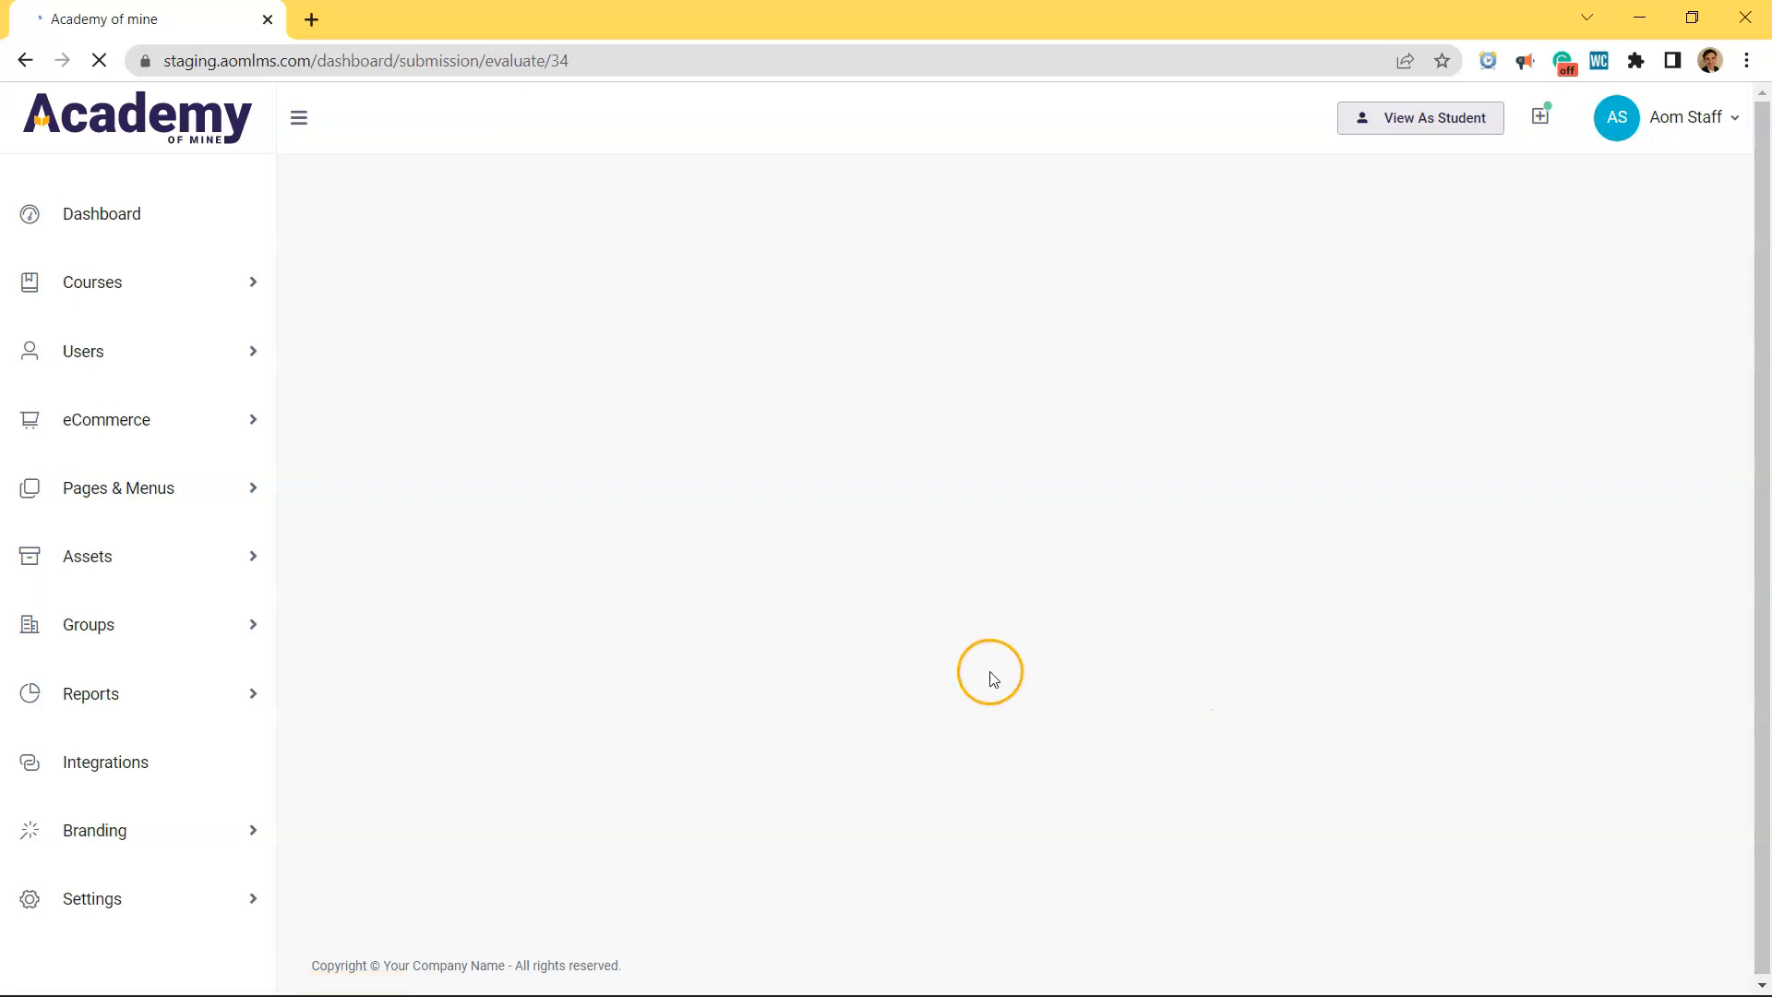
{"action": "scroll", "coordinate": [635, 653], "scroll_direction": "down", "scroll_amount": 4}
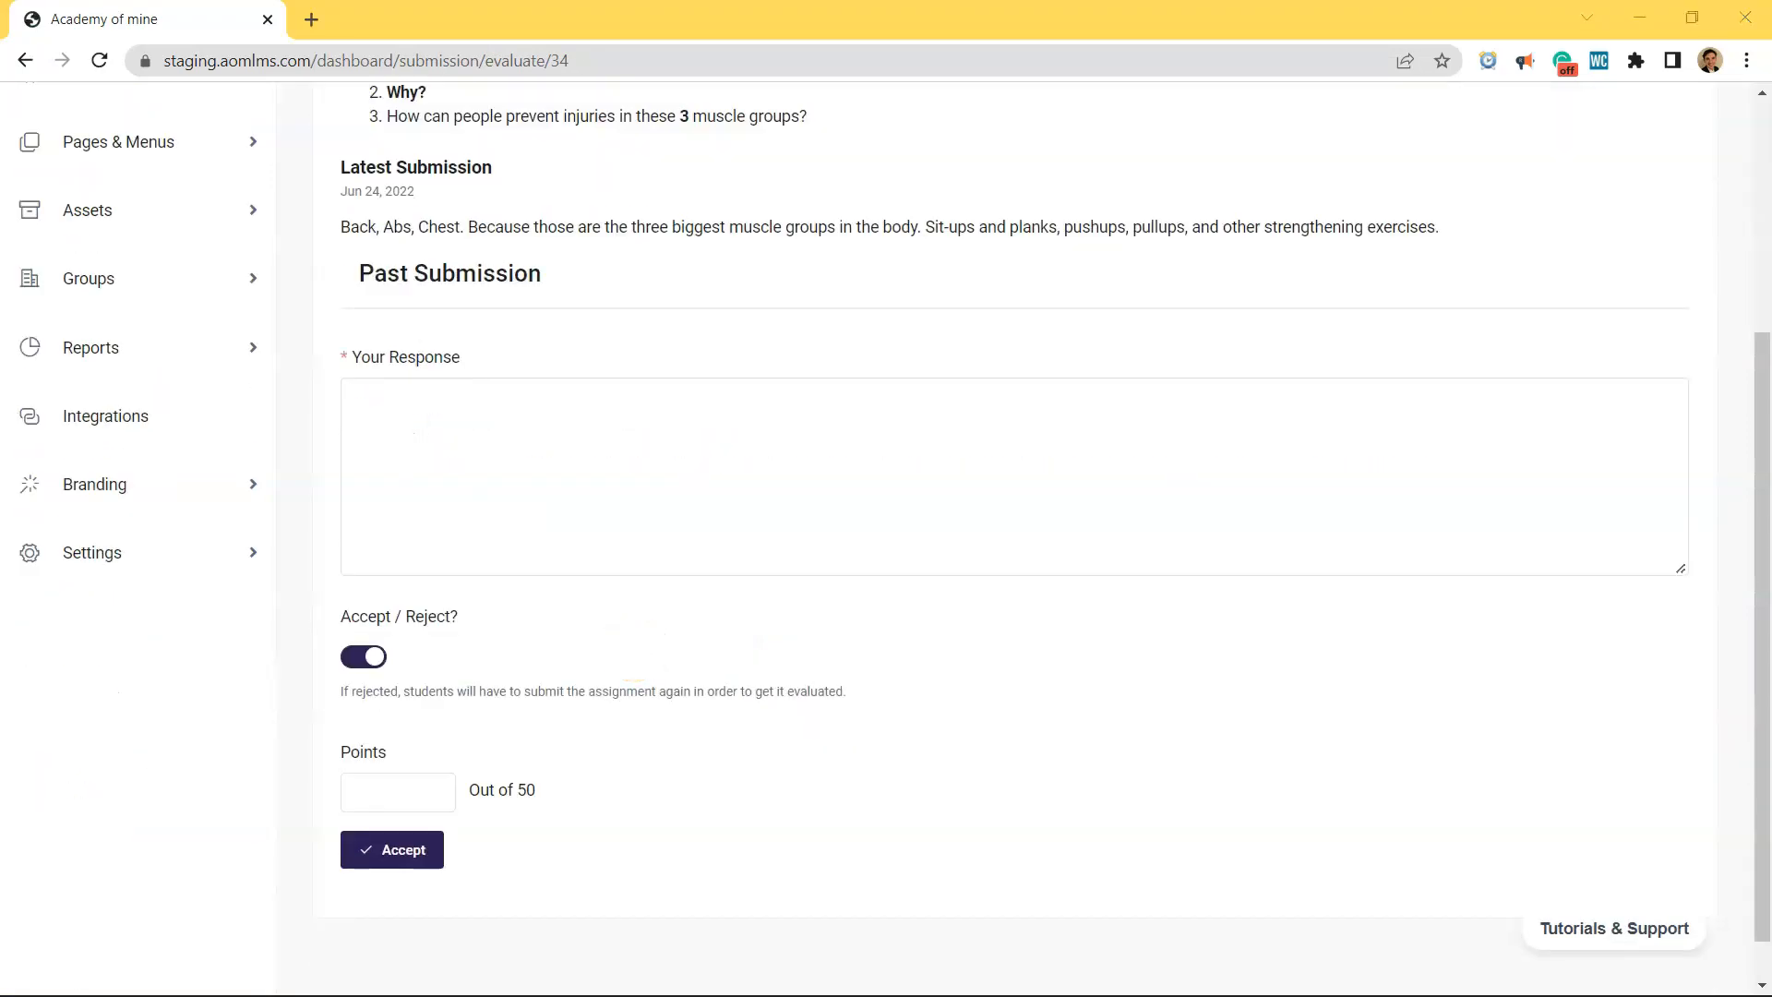
{"action": "scroll", "coordinate": [139, 849], "scroll_direction": "up", "scroll_amount": 4}
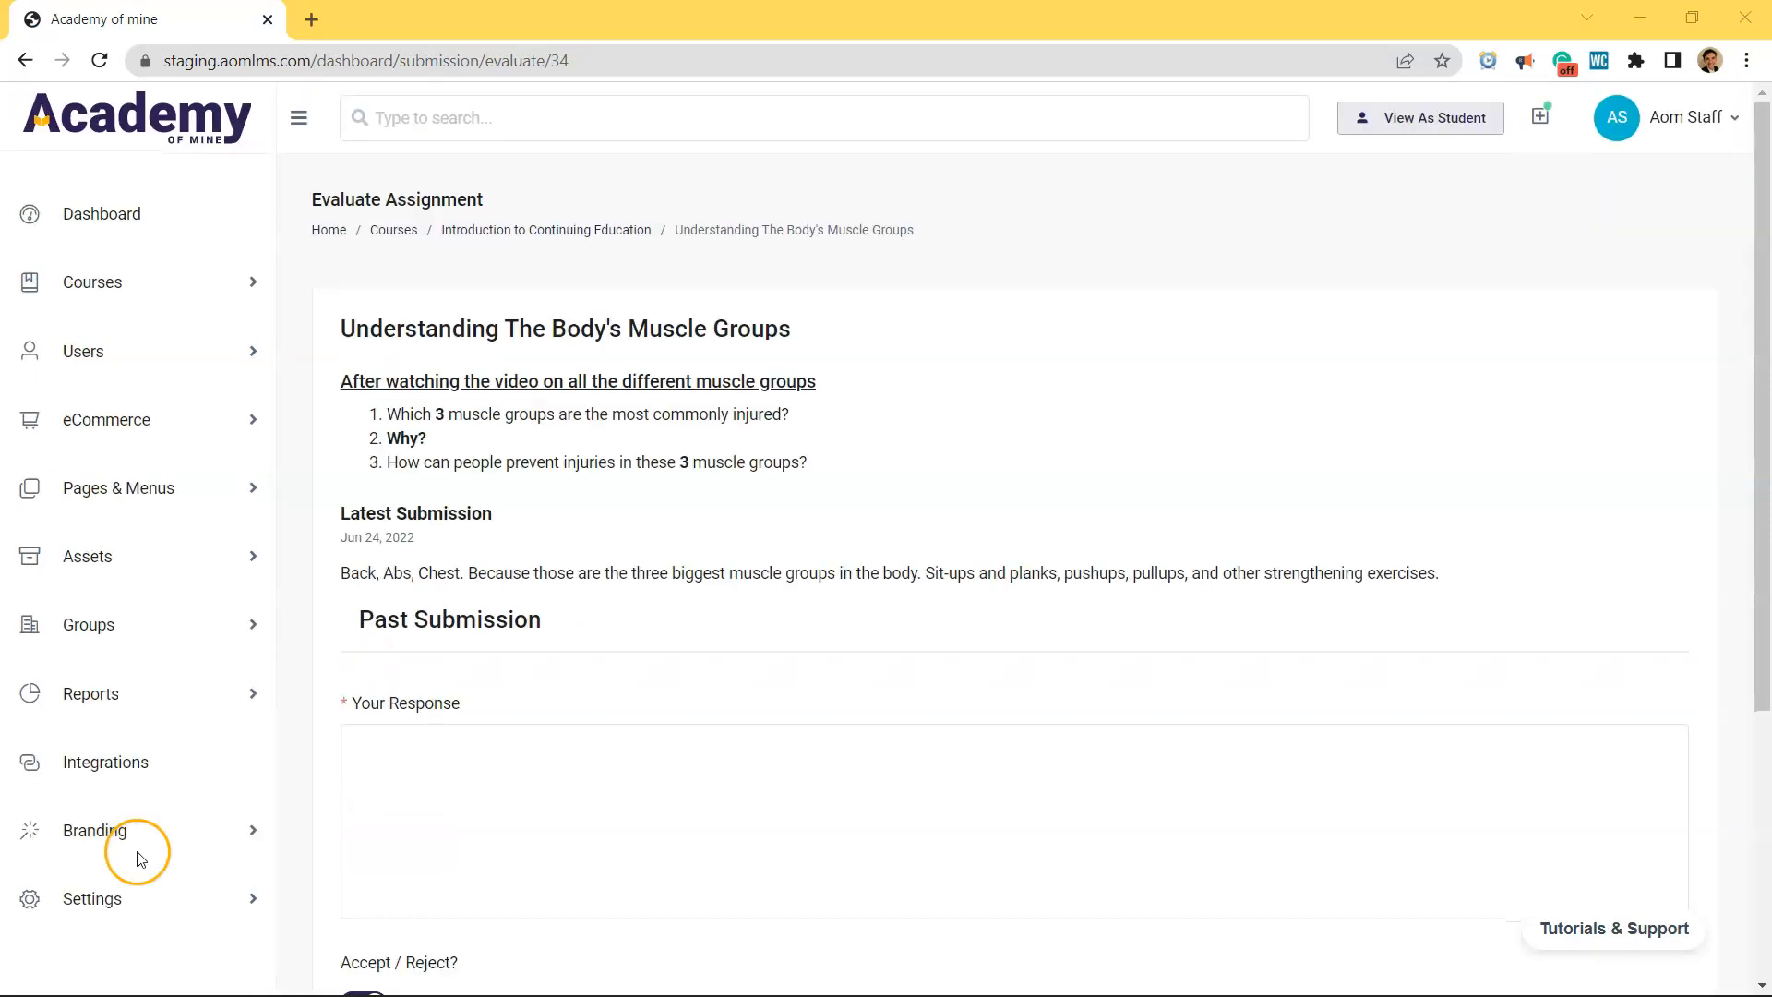
- Open the "Understanding The Body's Muscle Groups" module for editing from the list of assignment modules
{"action": "left_click", "coordinate": [172, 314]}
{"action": "scroll", "coordinate": [147, 554], "scroll_direction": "down", "scroll_amount": 3}
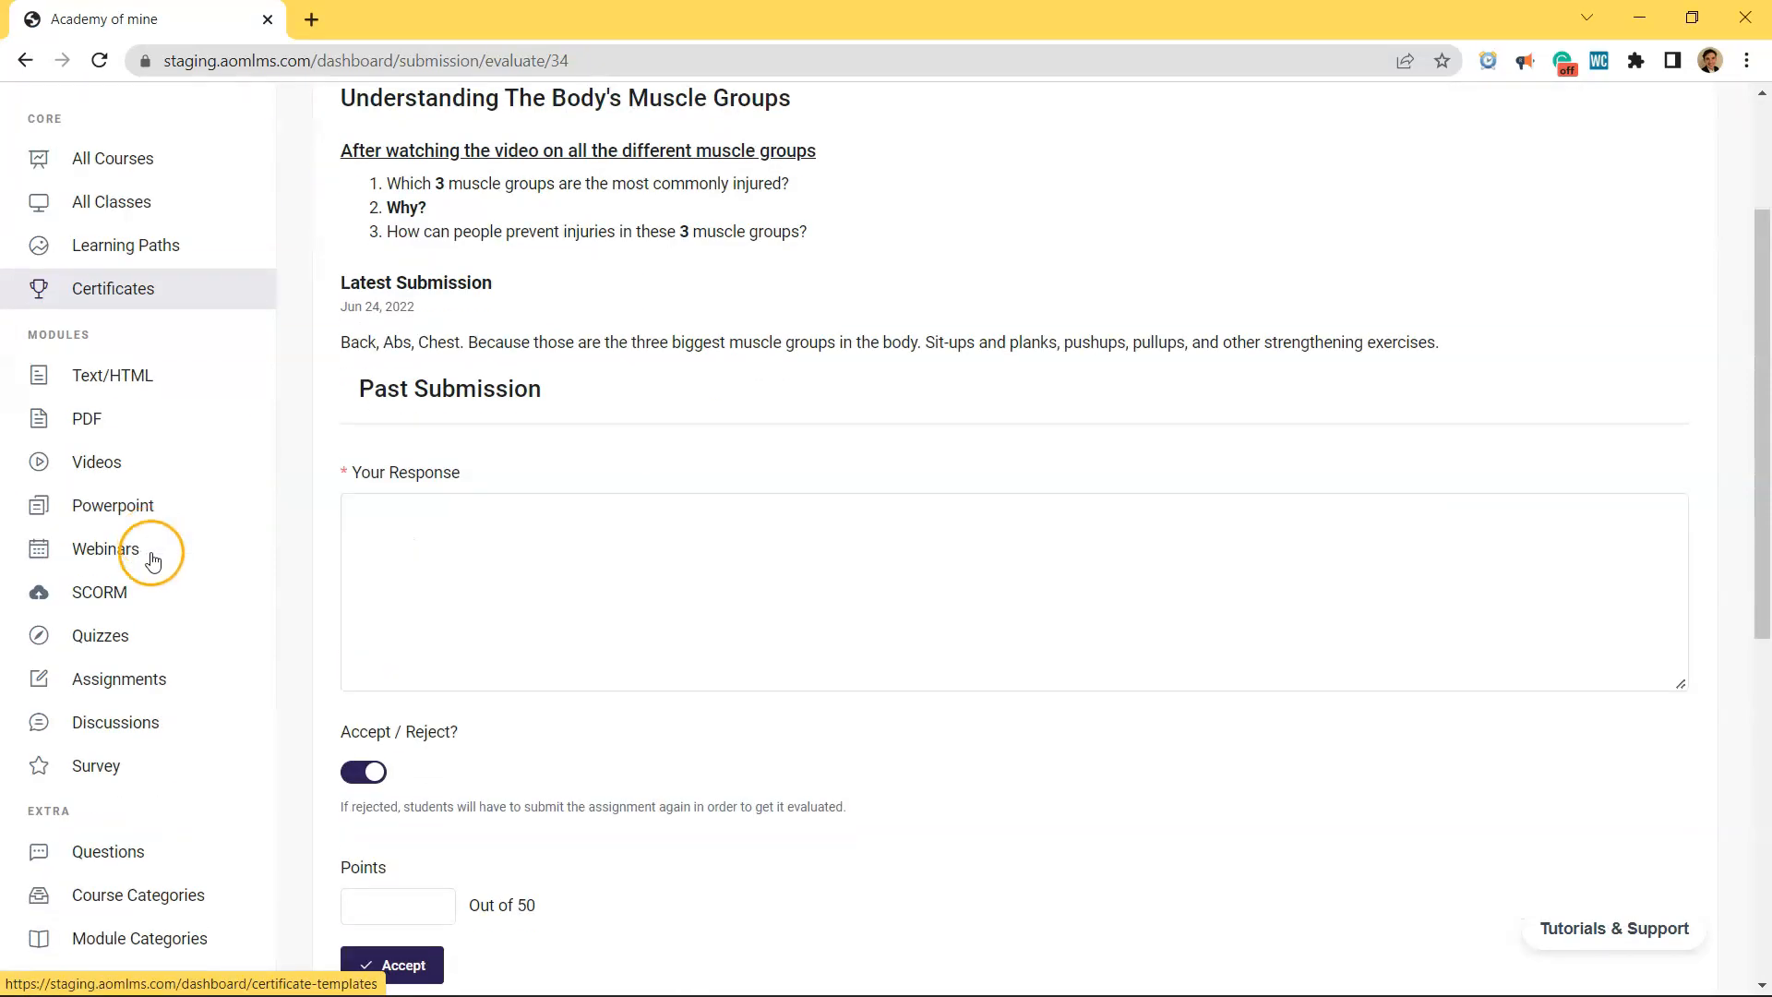
{"action": "left_click", "coordinate": [149, 680]}
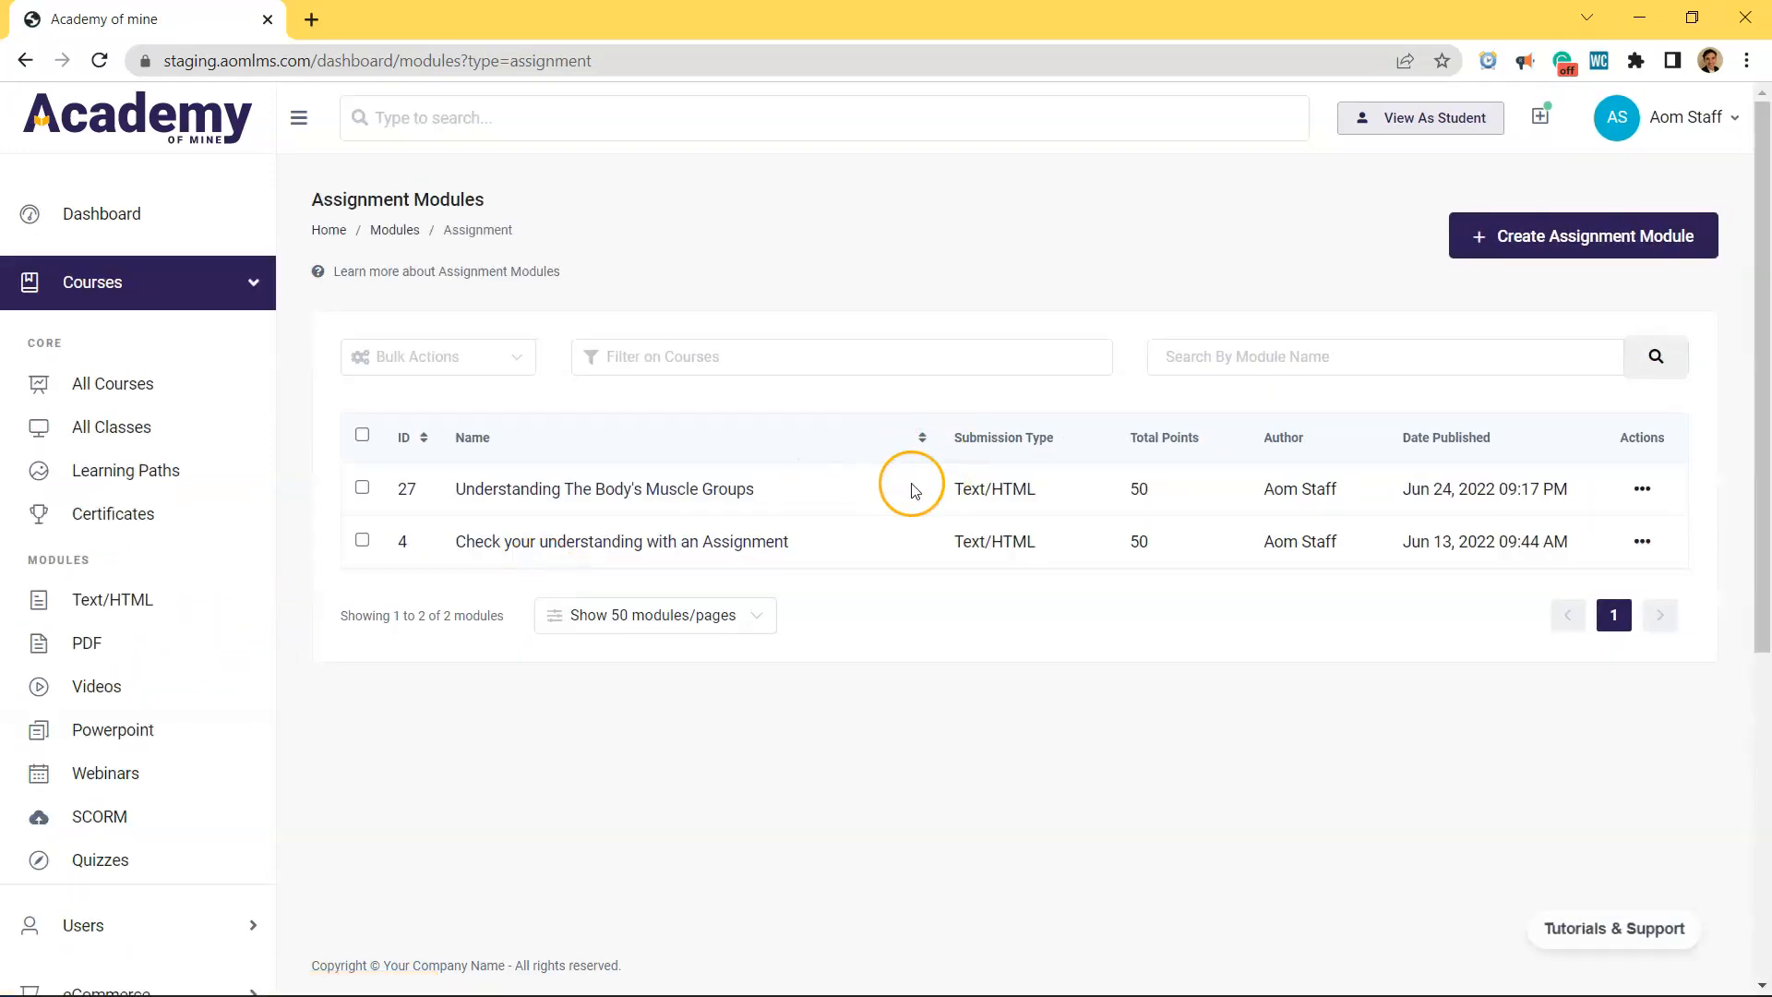
{"action": "left_click", "coordinate": [1642, 491]}
{"action": "left_click", "coordinate": [1599, 541]}
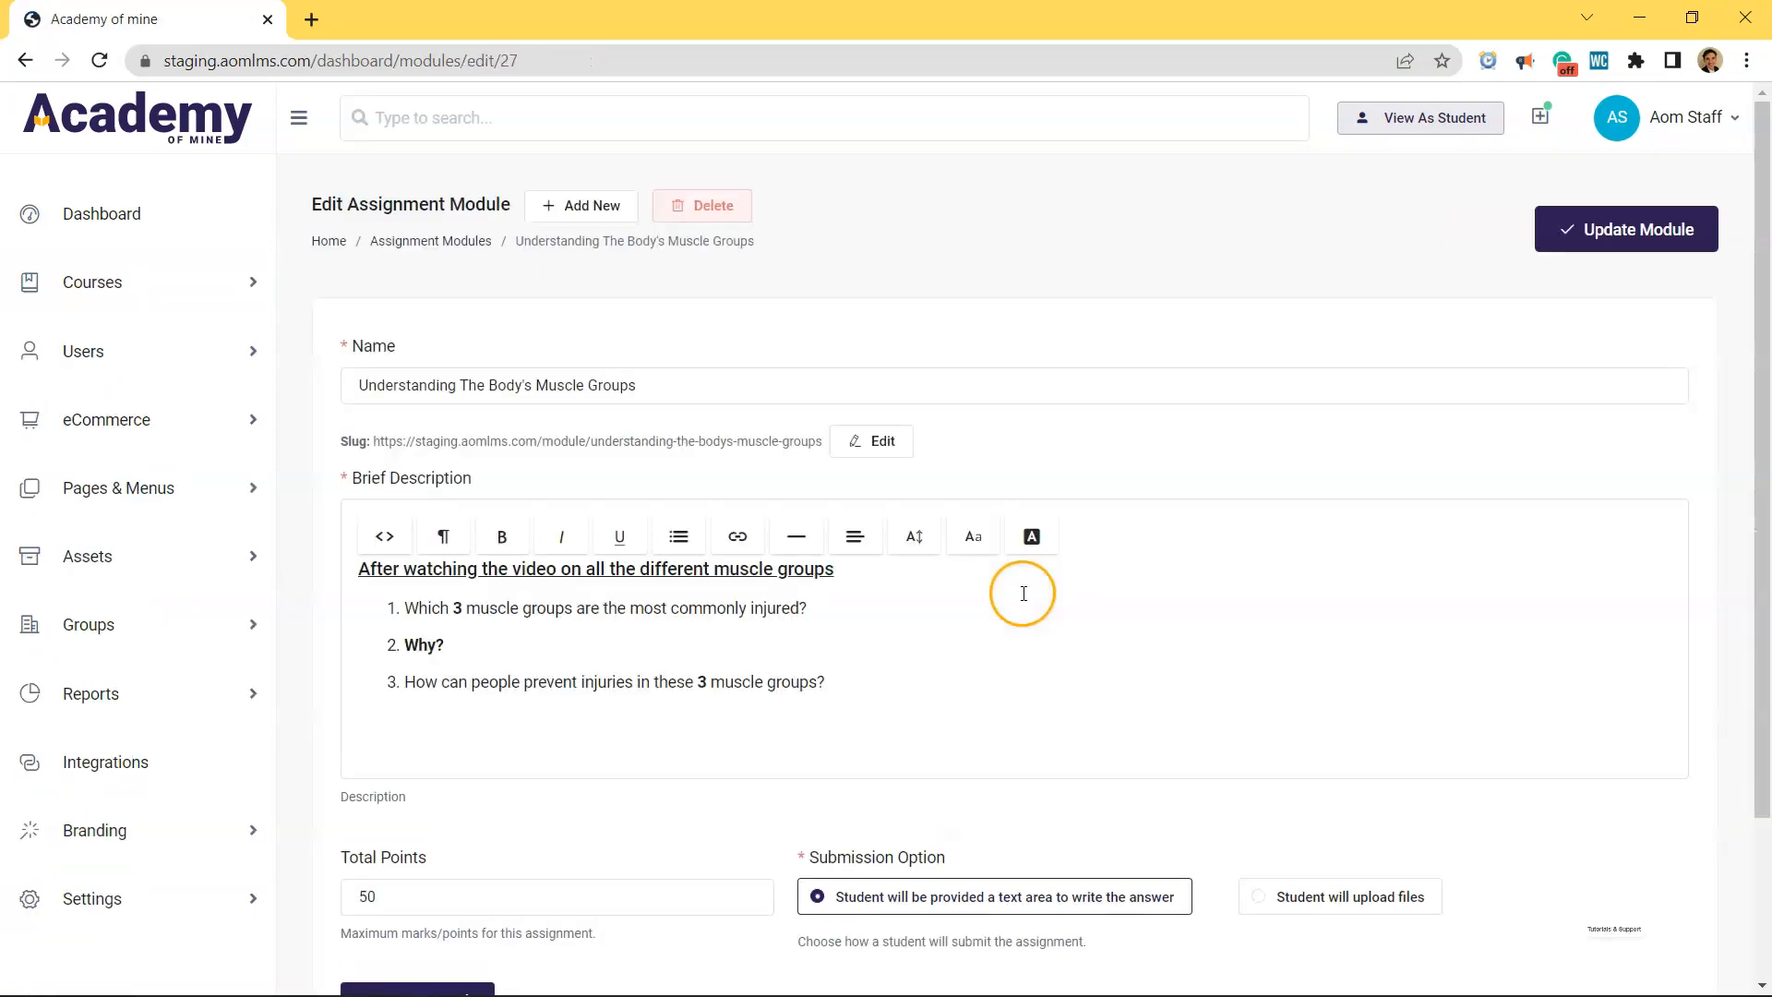
- Change the submission option to student file uploads, permit MS Office documents as attachments and update the module
{"action": "scroll", "coordinate": [1022, 594], "scroll_direction": "down", "scroll_amount": 2}
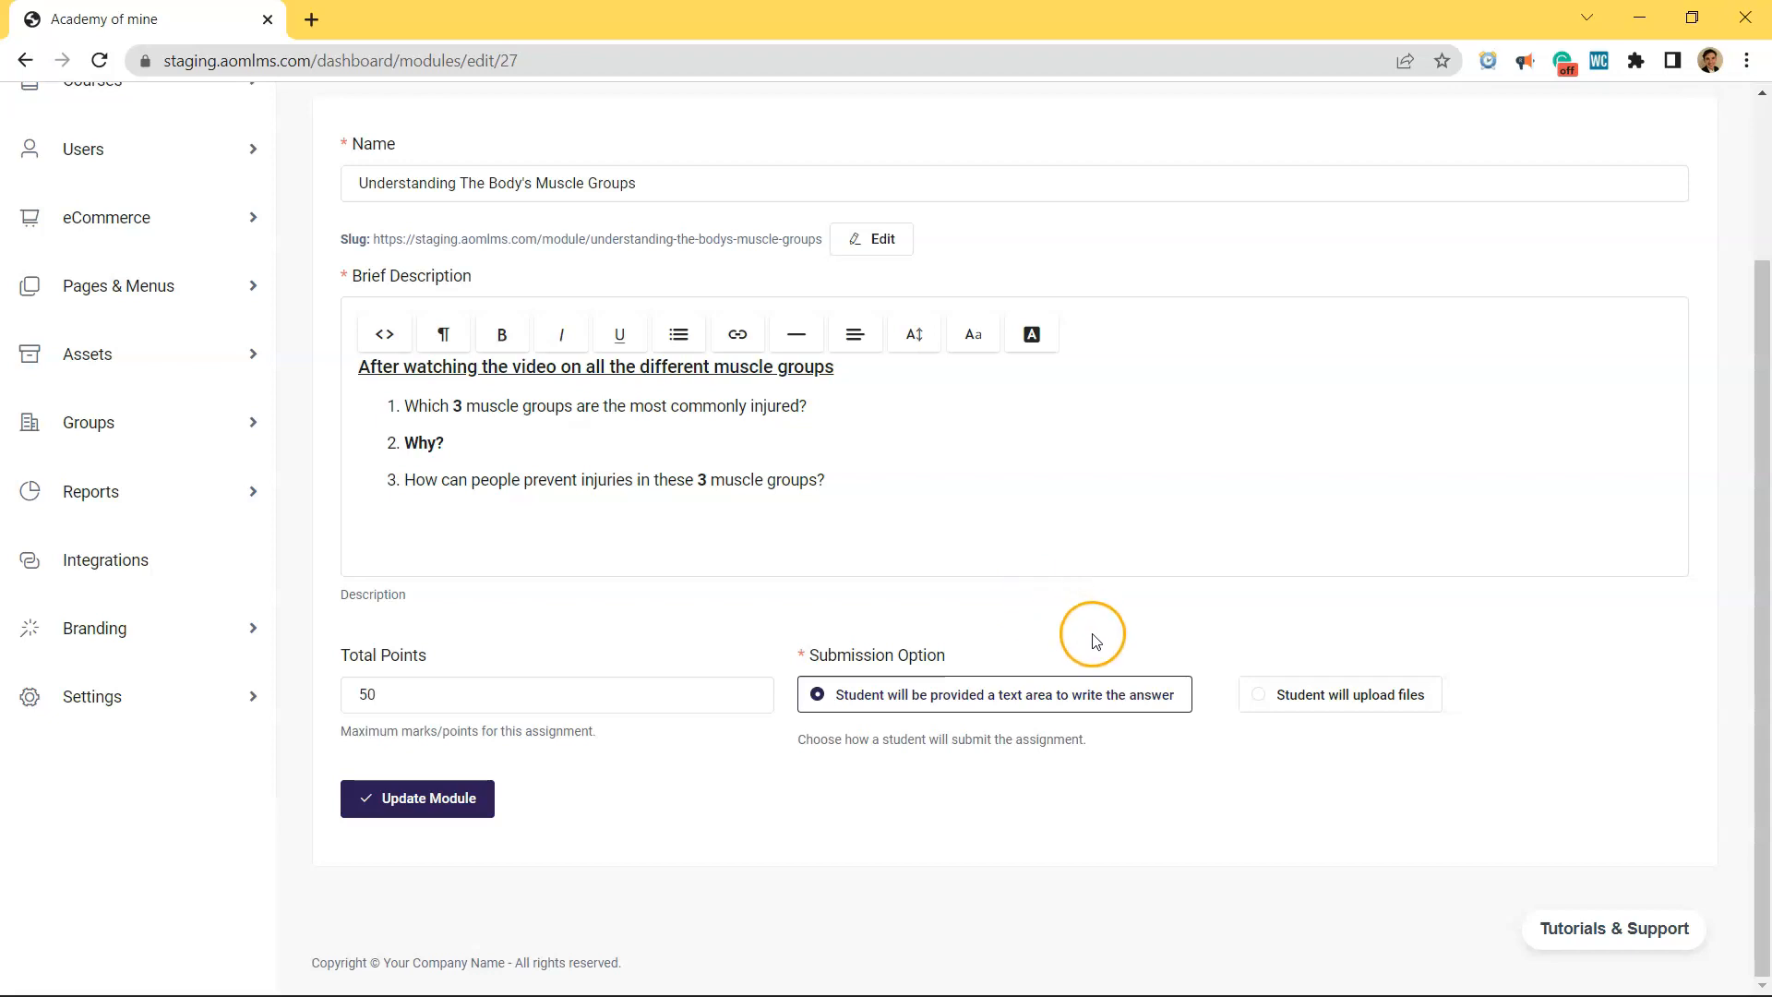
{"action": "left_click", "coordinate": [1279, 699]}
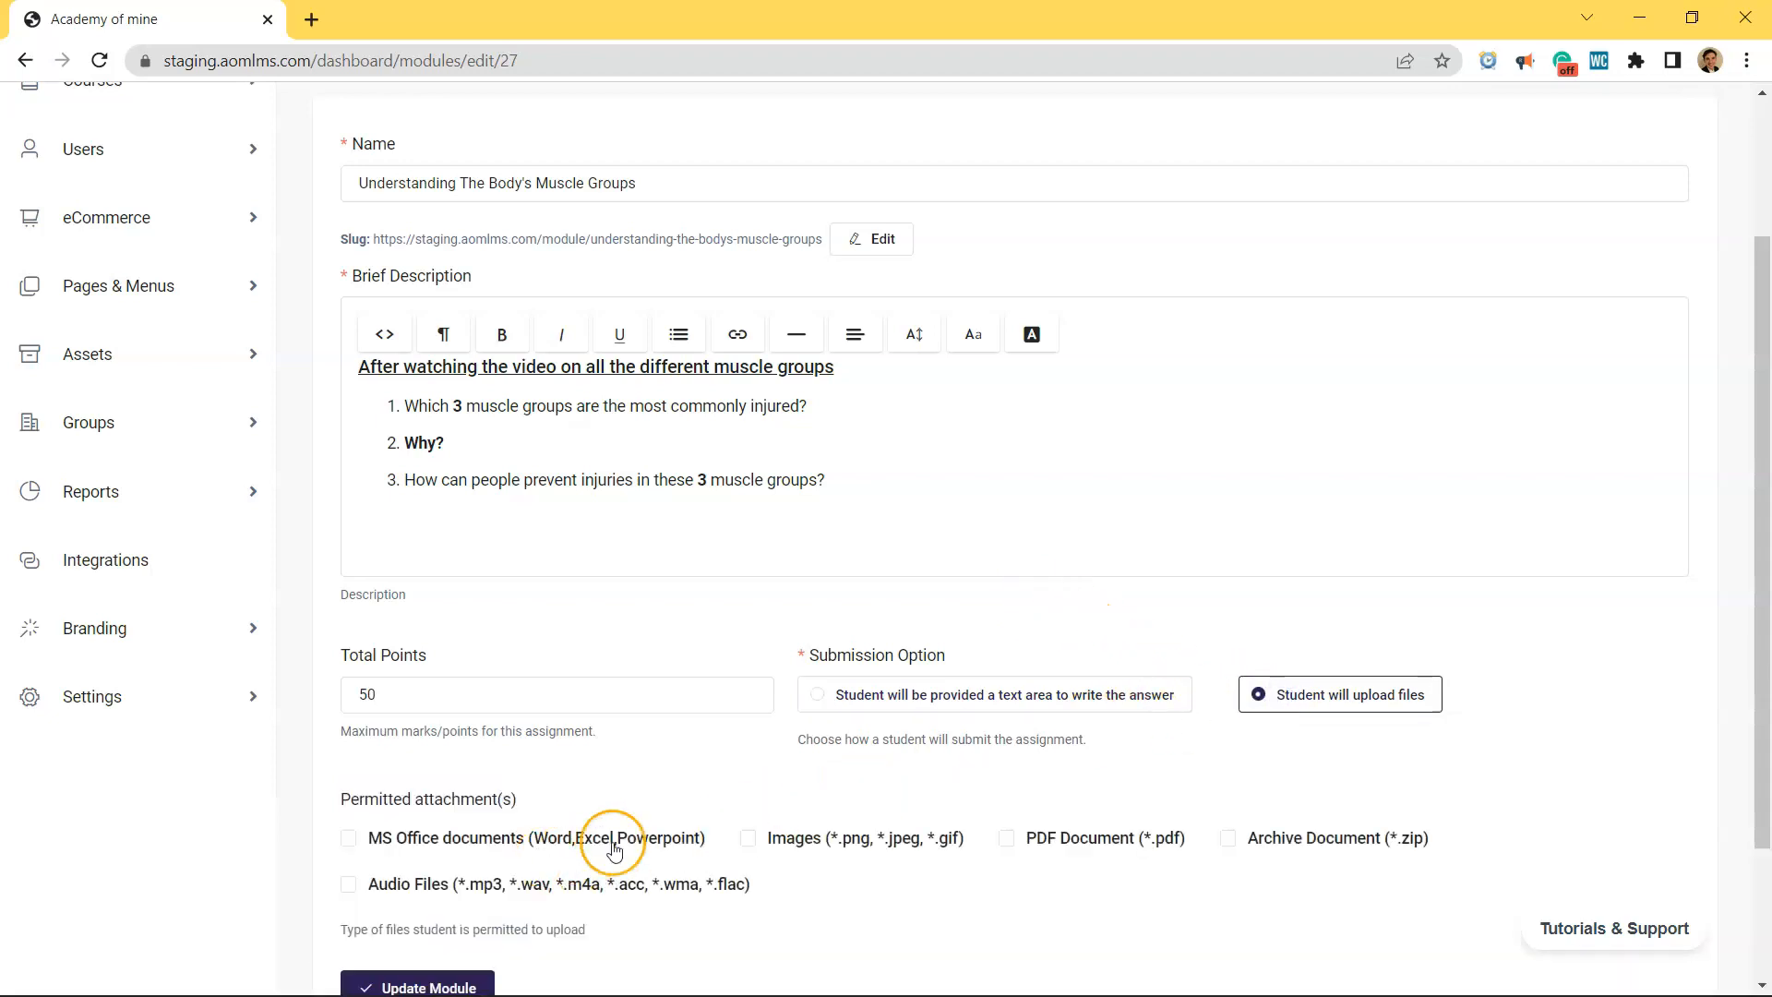
{"action": "left_click", "coordinate": [572, 842]}
{"action": "left_click", "coordinate": [435, 984]}
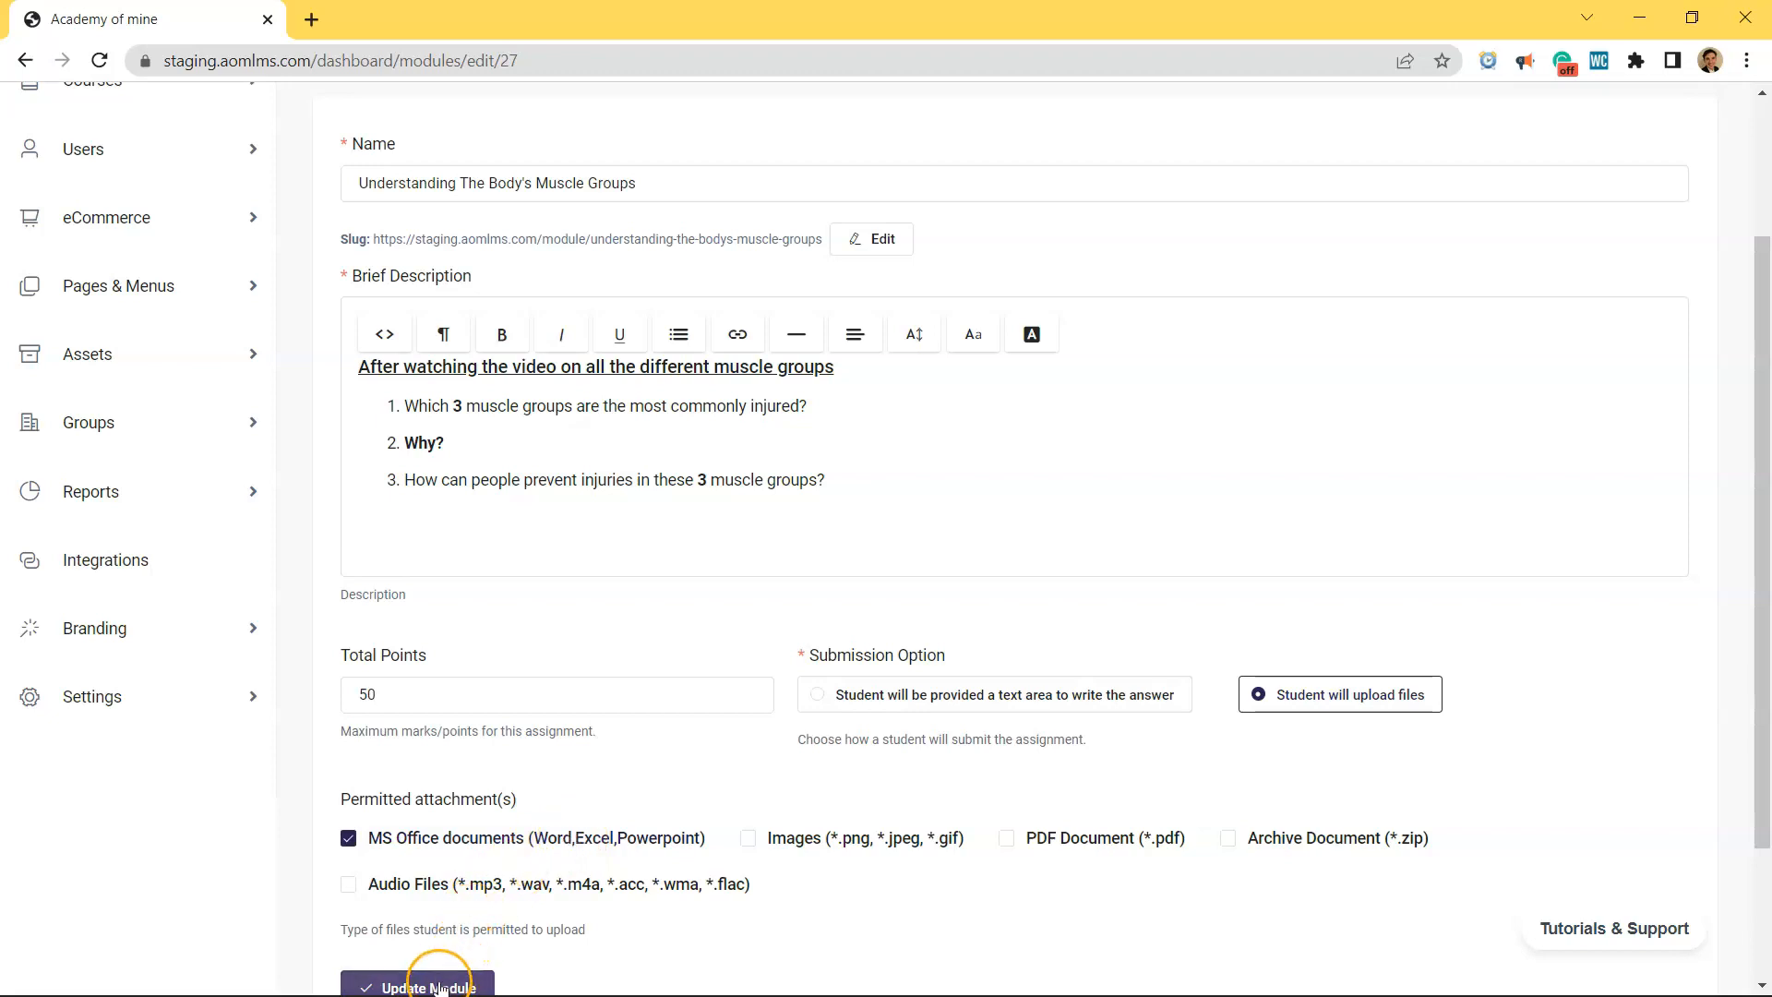